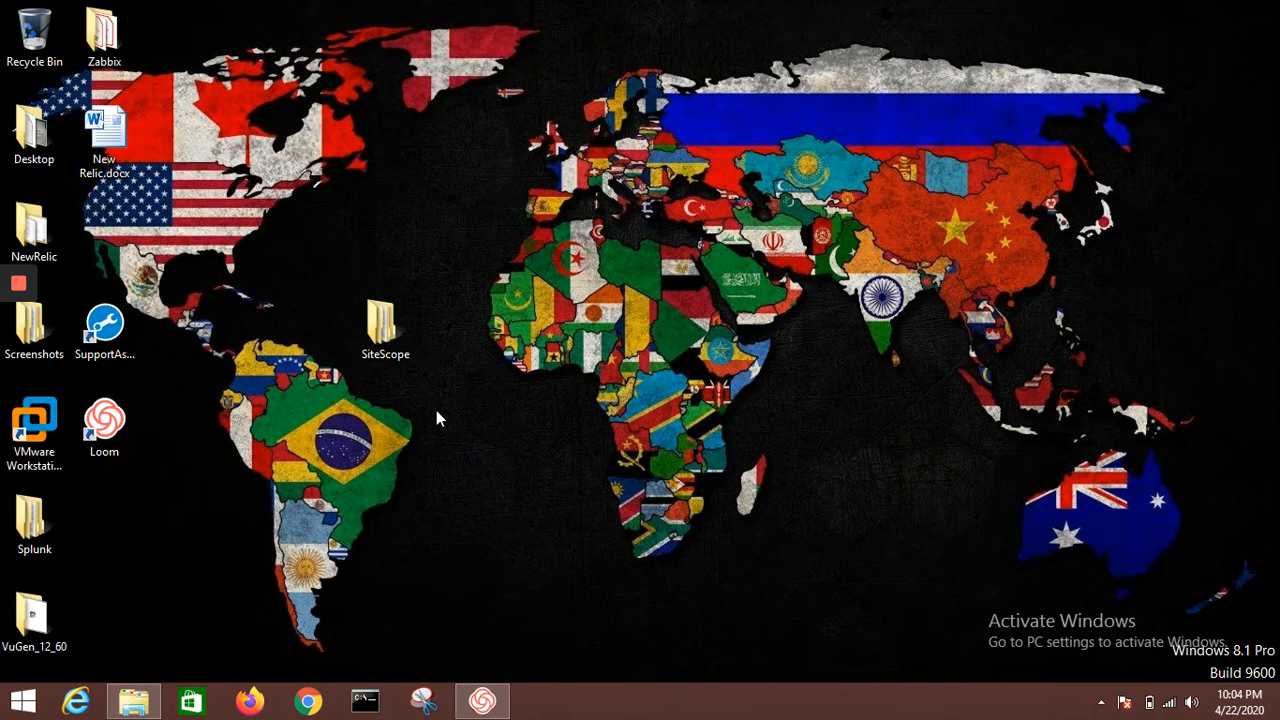
# Step: Open the SiteScope folder, then the extracted SiteScope_2019.11_for_Windows_64bit folder
pyautogui.click(384, 328)
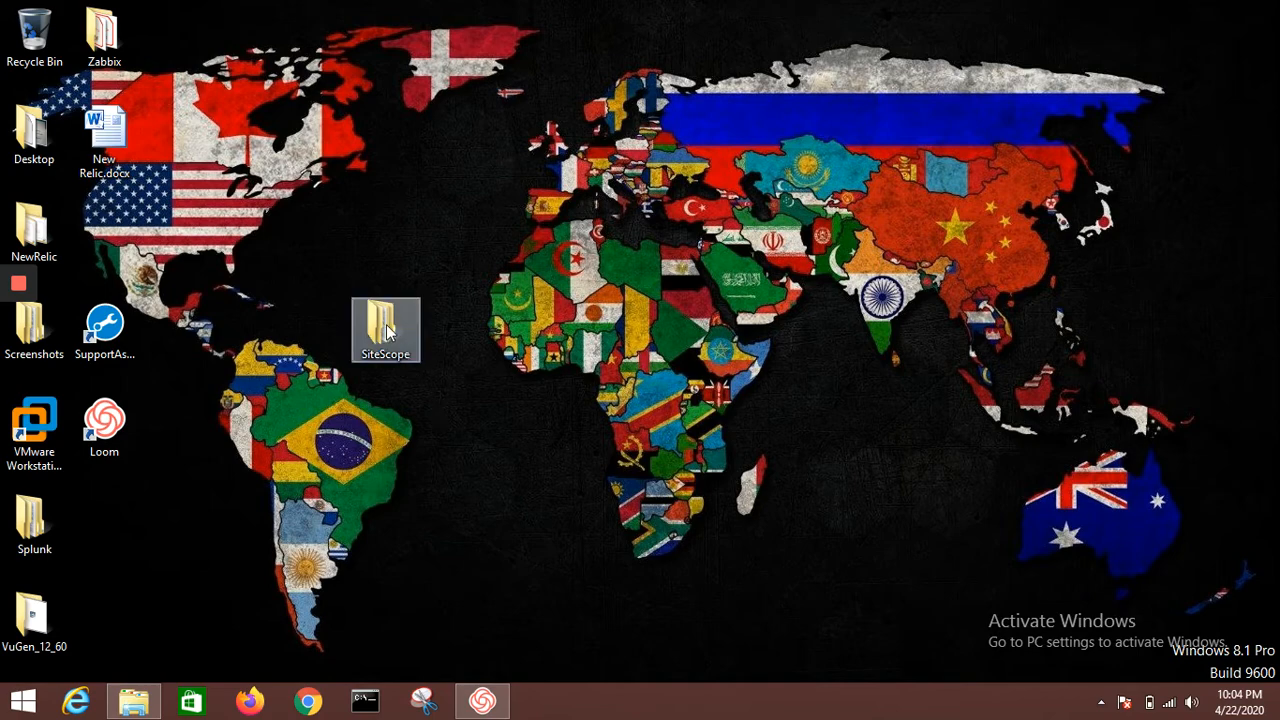
pyautogui.doubleClick(385, 328)
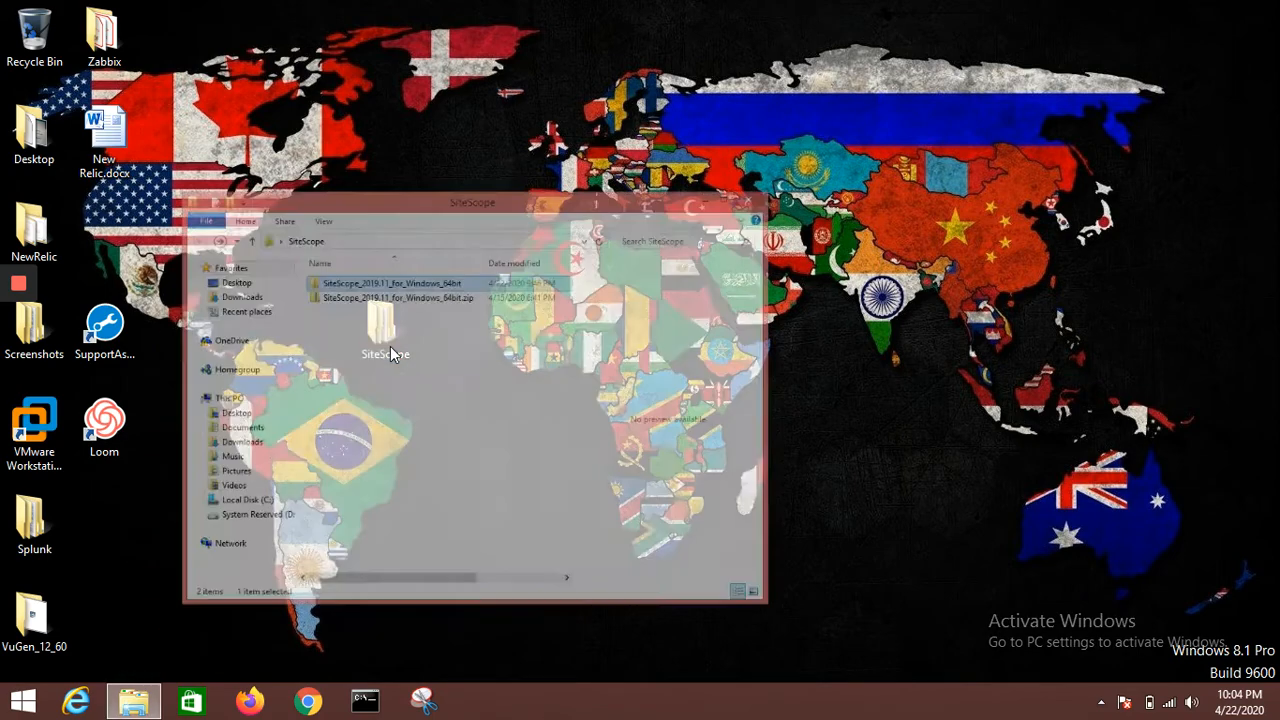
pyautogui.click(508, 160)
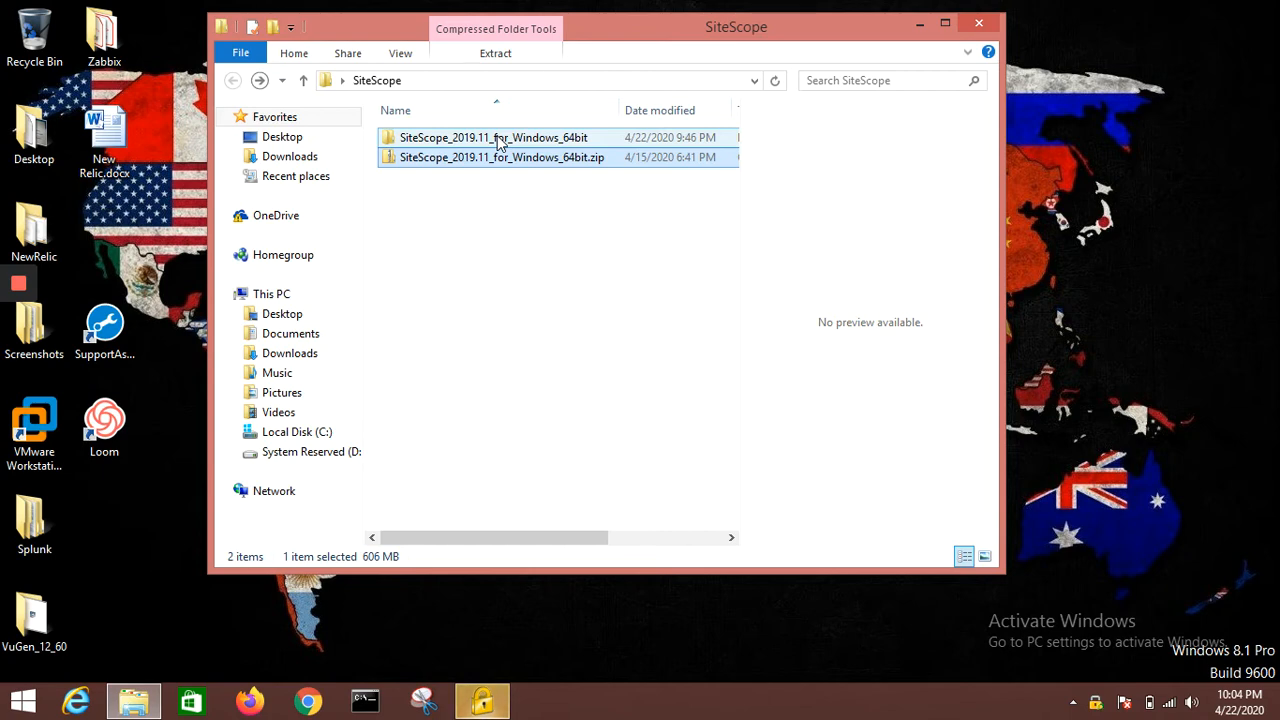
pyautogui.doubleClick(497, 141)
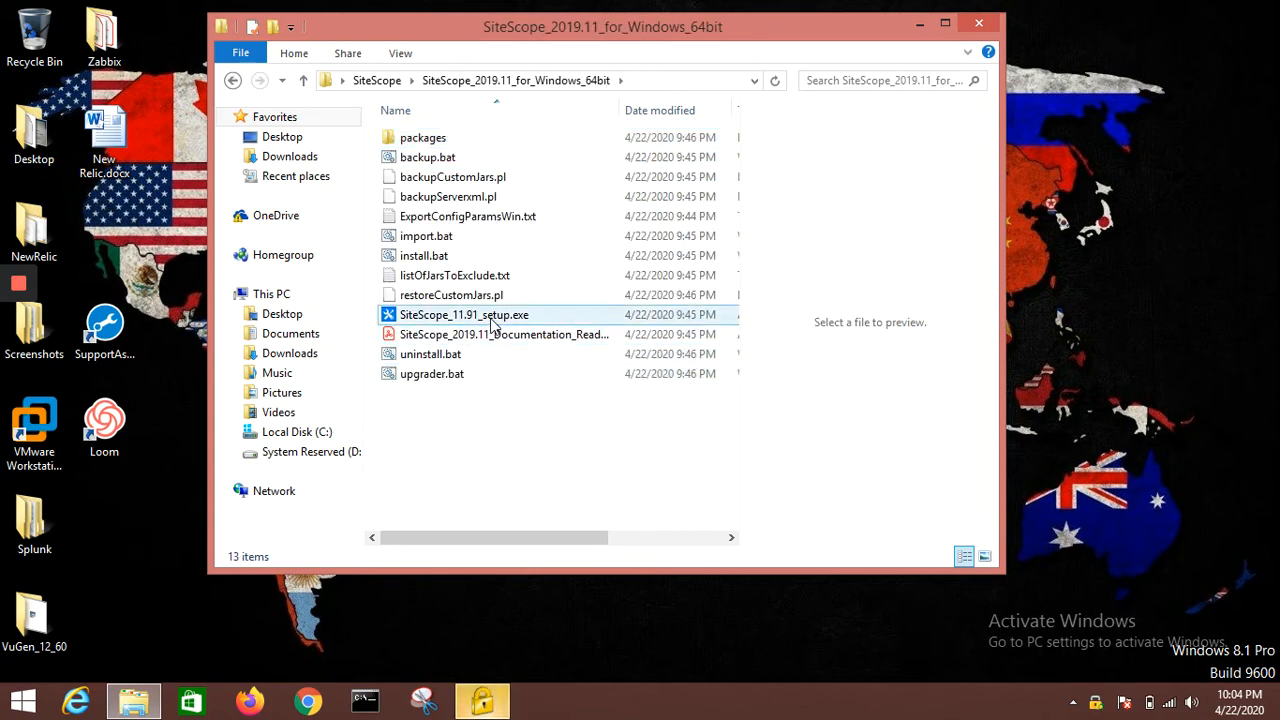
# Step: Dismiss the endpoint security prompt and run SiteScope_11.91_setup.exe as administrator
pyautogui.click(491, 317)
pyautogui.click(500, 702)
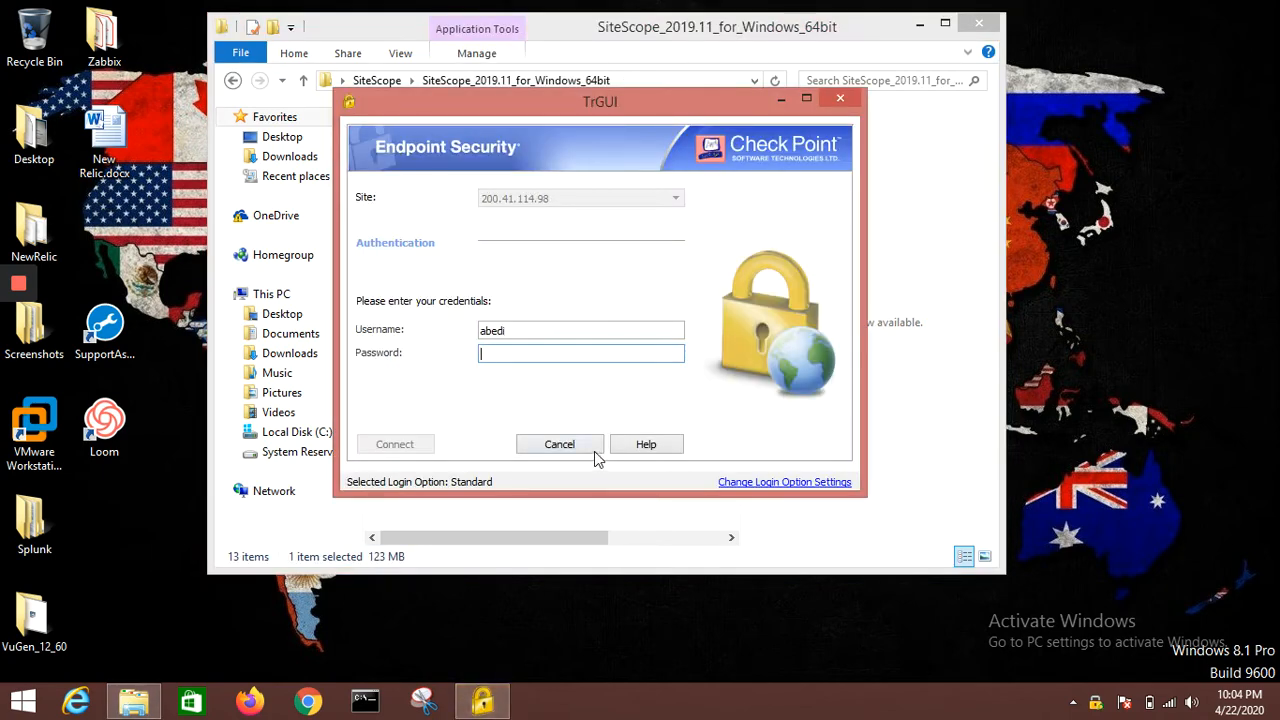
pyautogui.click(594, 451)
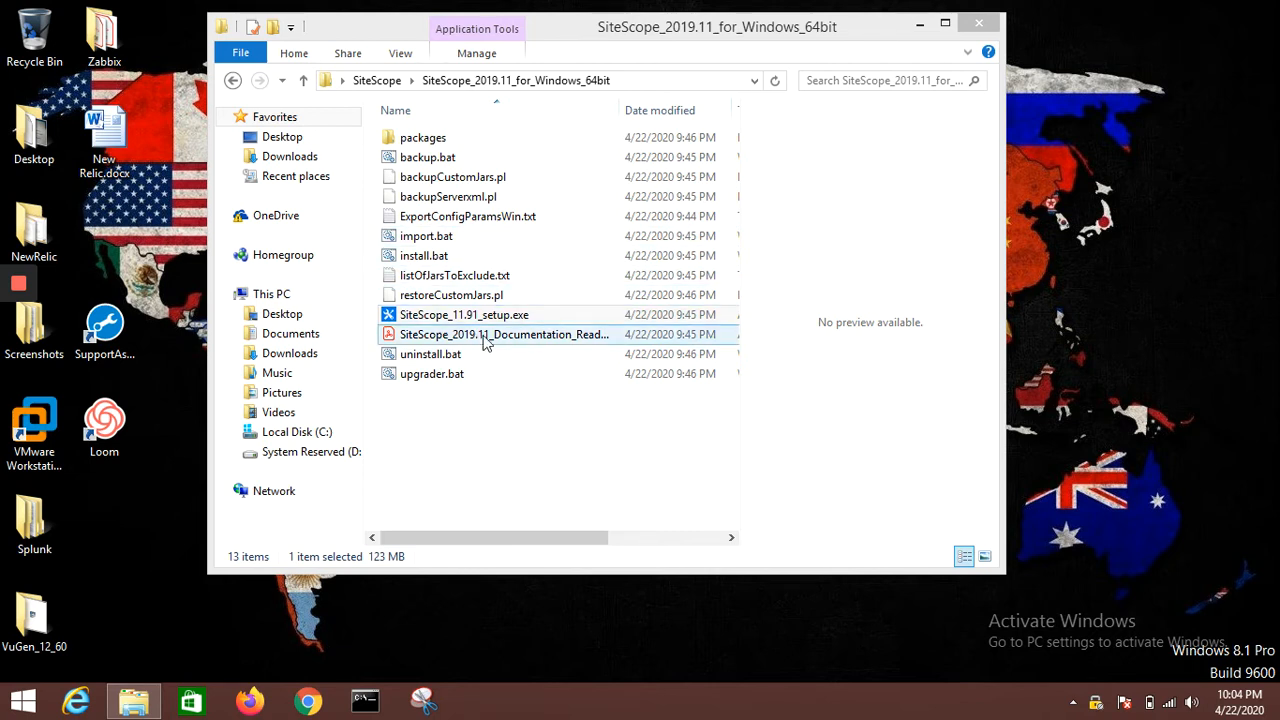
pyautogui.click(487, 320)
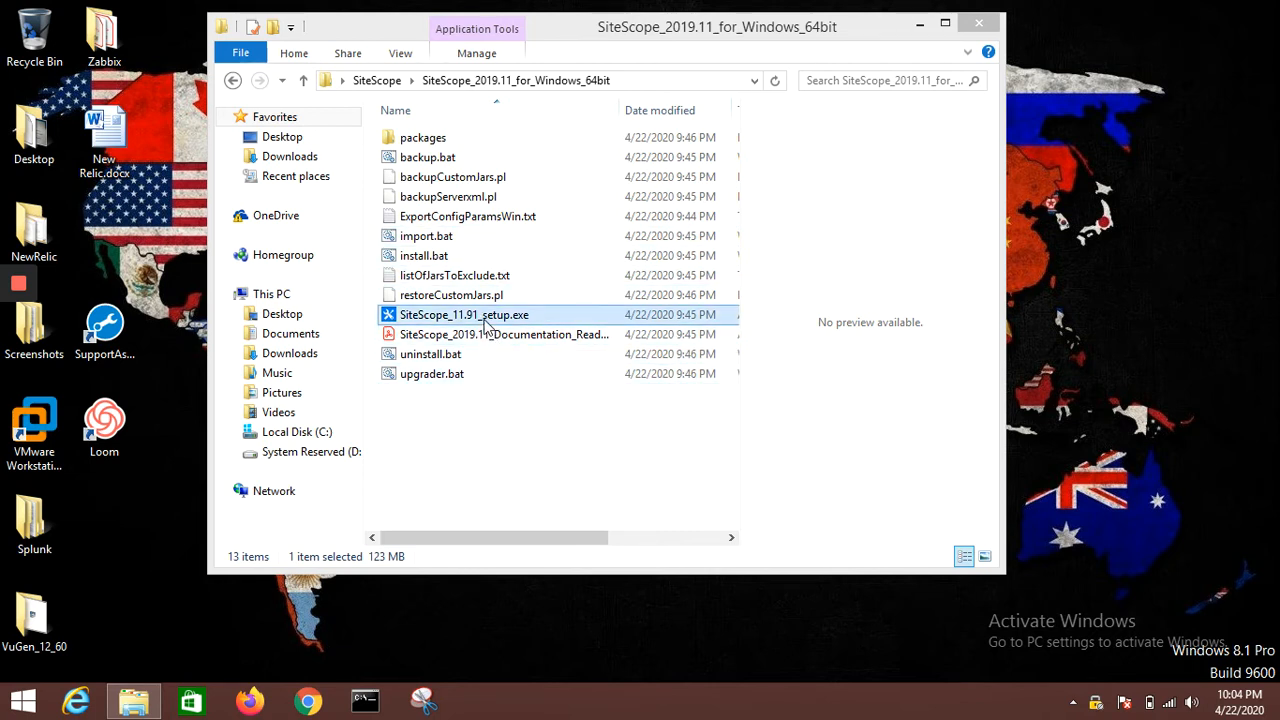
pyautogui.rightClick(486, 319)
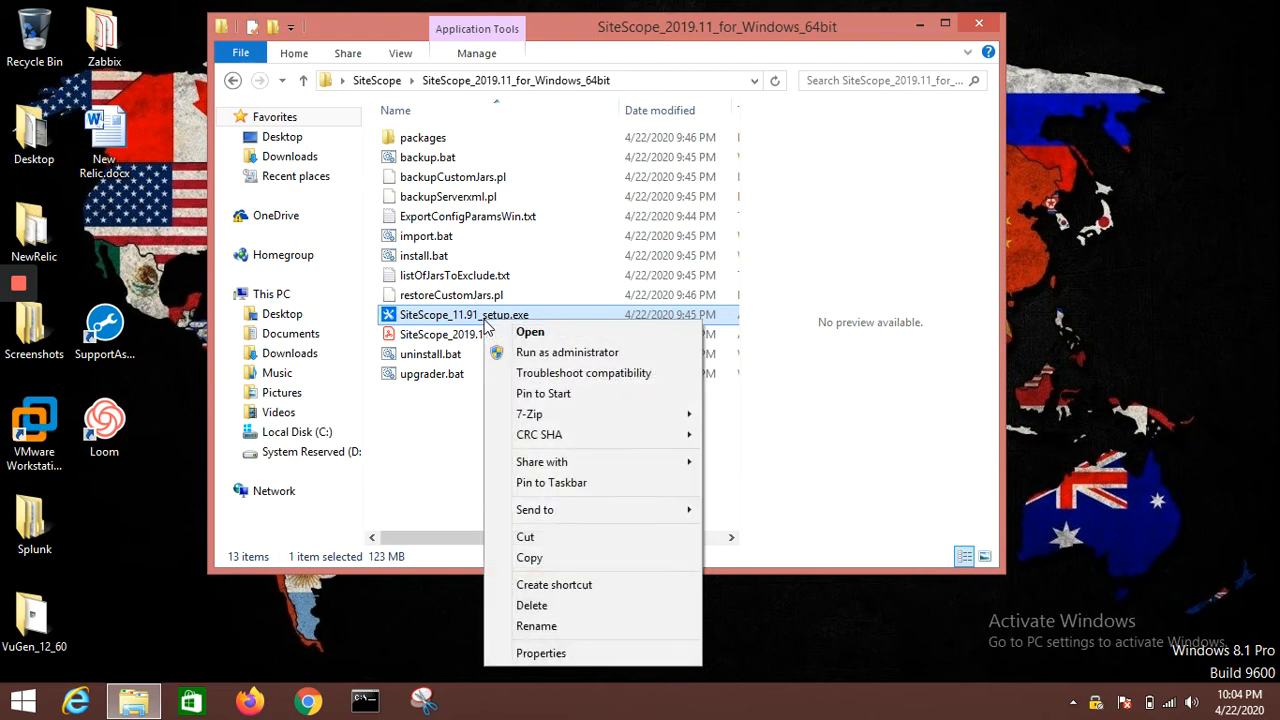
pyautogui.click(545, 353)
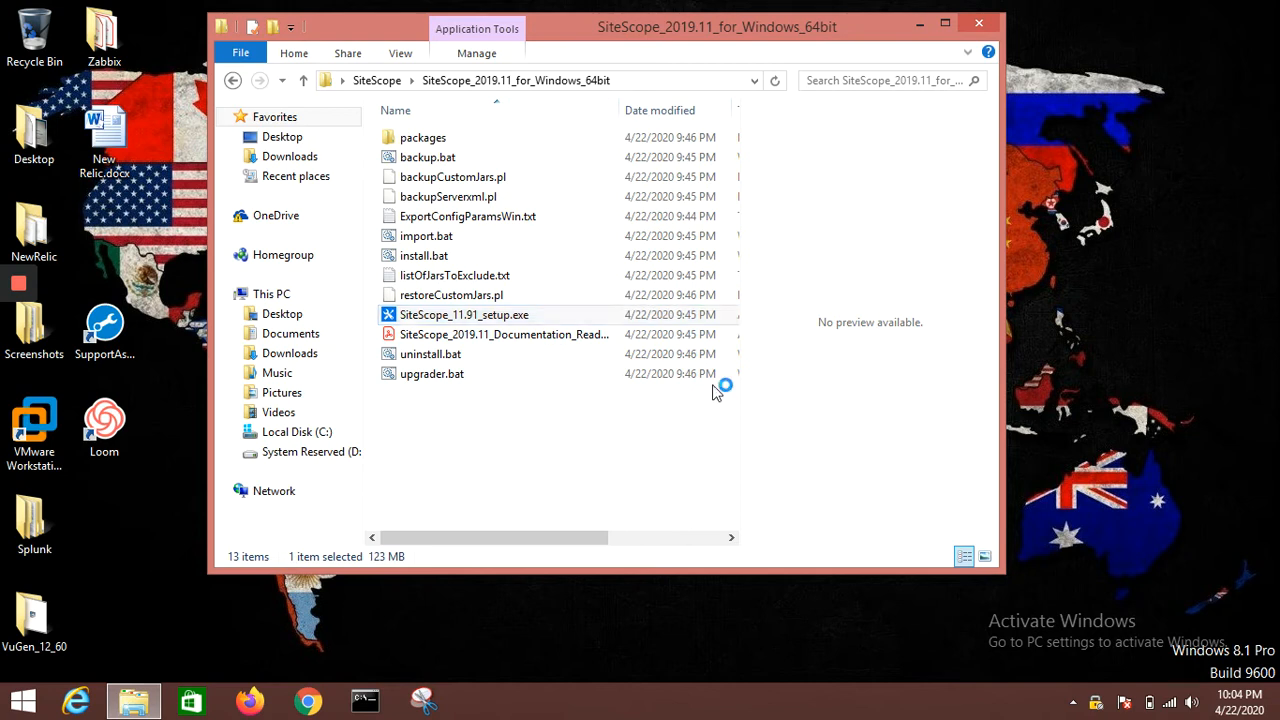
# Step: Move File Explorer aside and launch the installer with English as its language
pyautogui.click(921, 26)
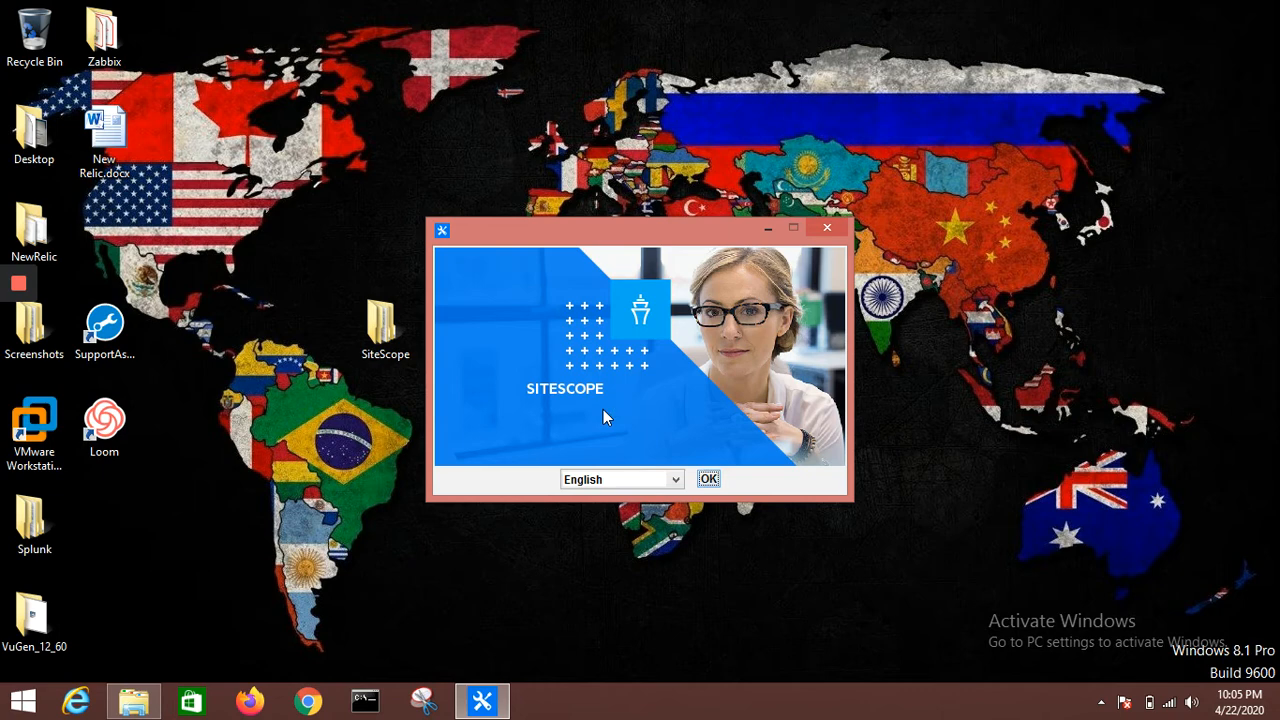
pyautogui.click(676, 480)
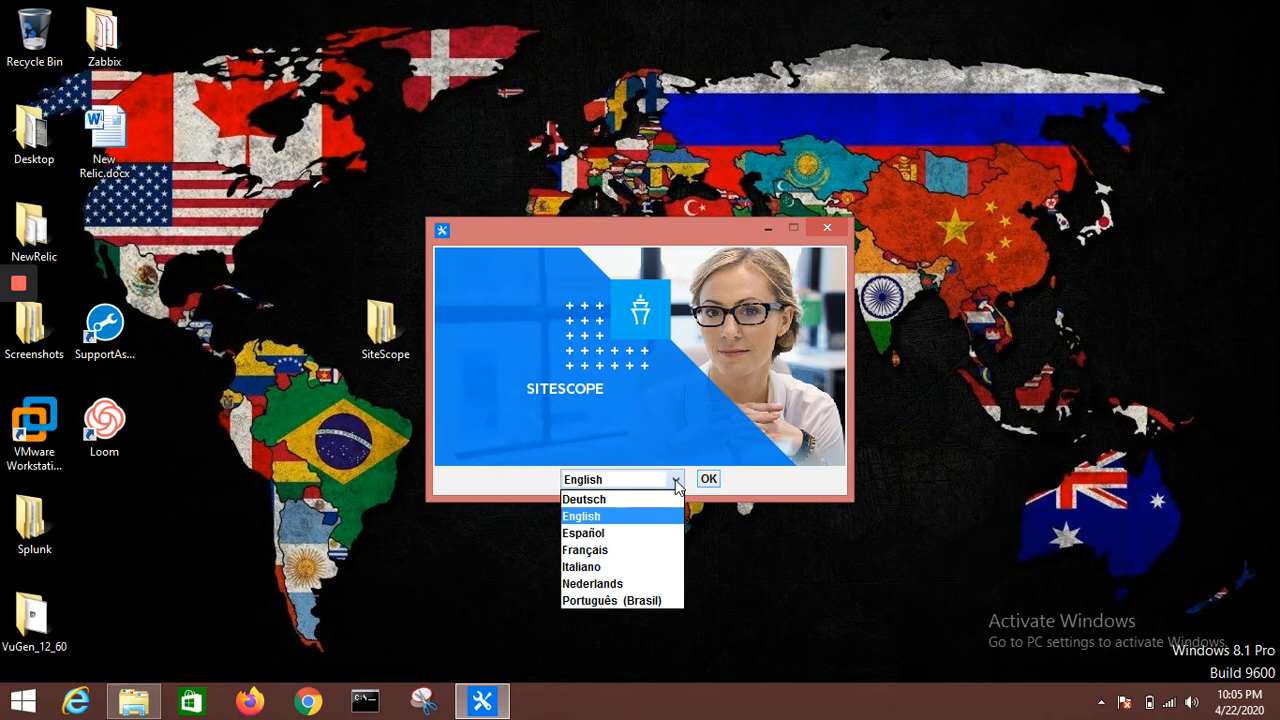
pyautogui.click(592, 517)
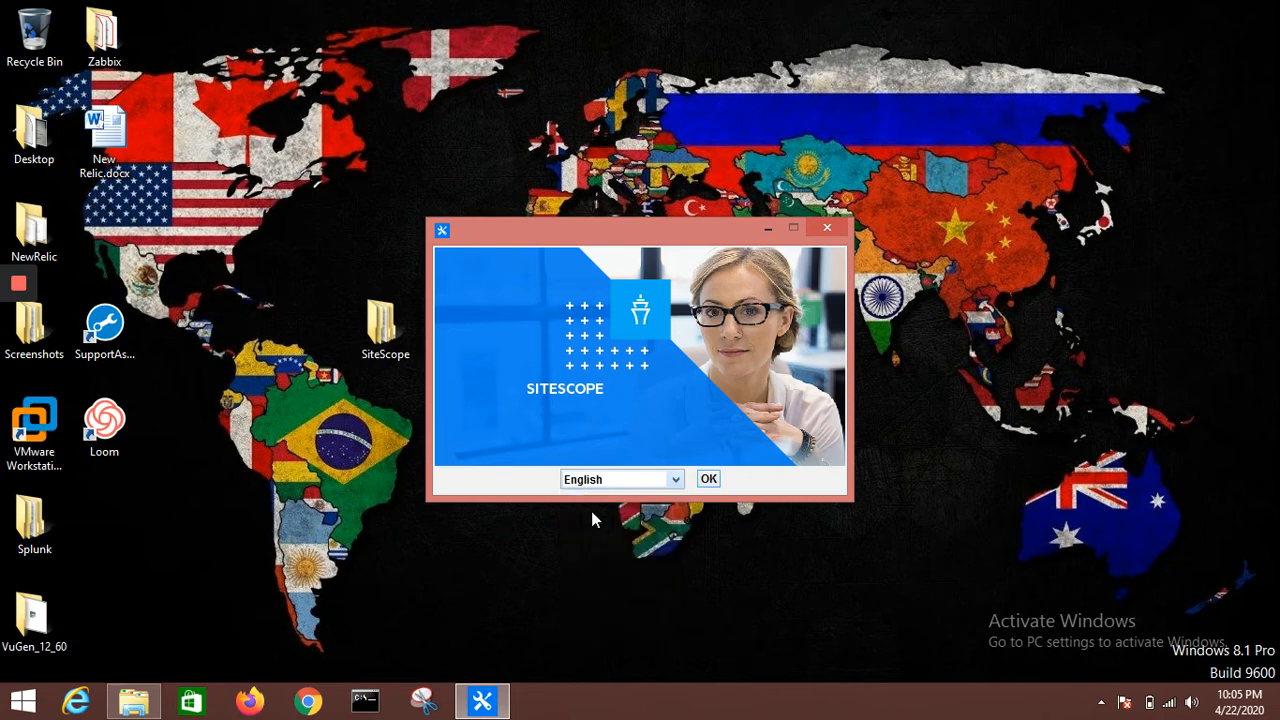
pyautogui.click(708, 479)
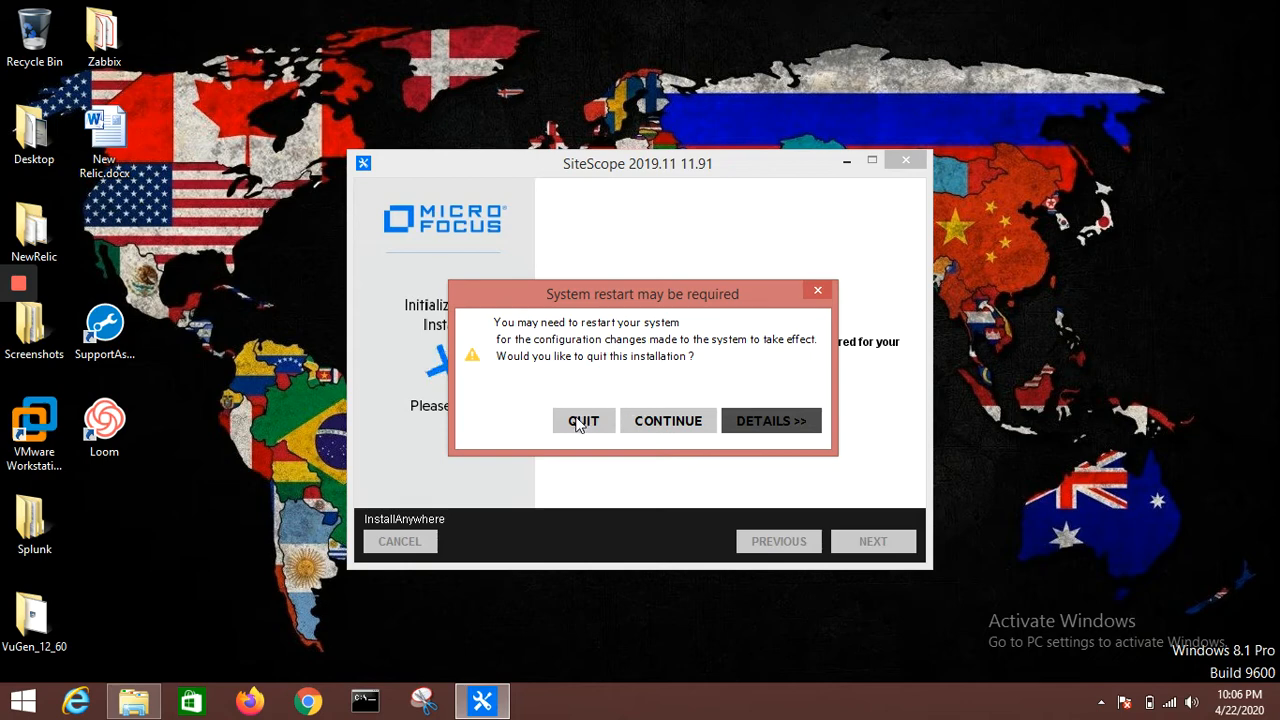
# Step: Continue past the restart warning and advance from the Introduction to the License Agreement
pyautogui.click(663, 421)
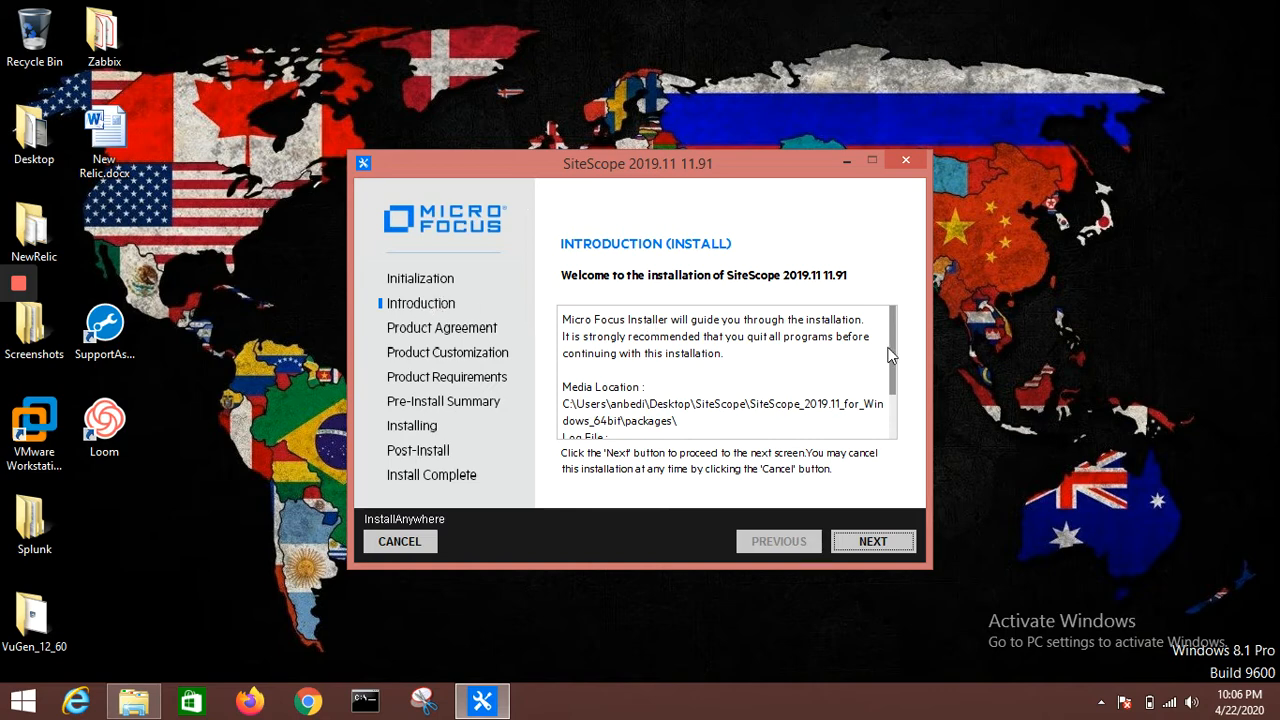
pyautogui.scroll(-4, 895, 345)
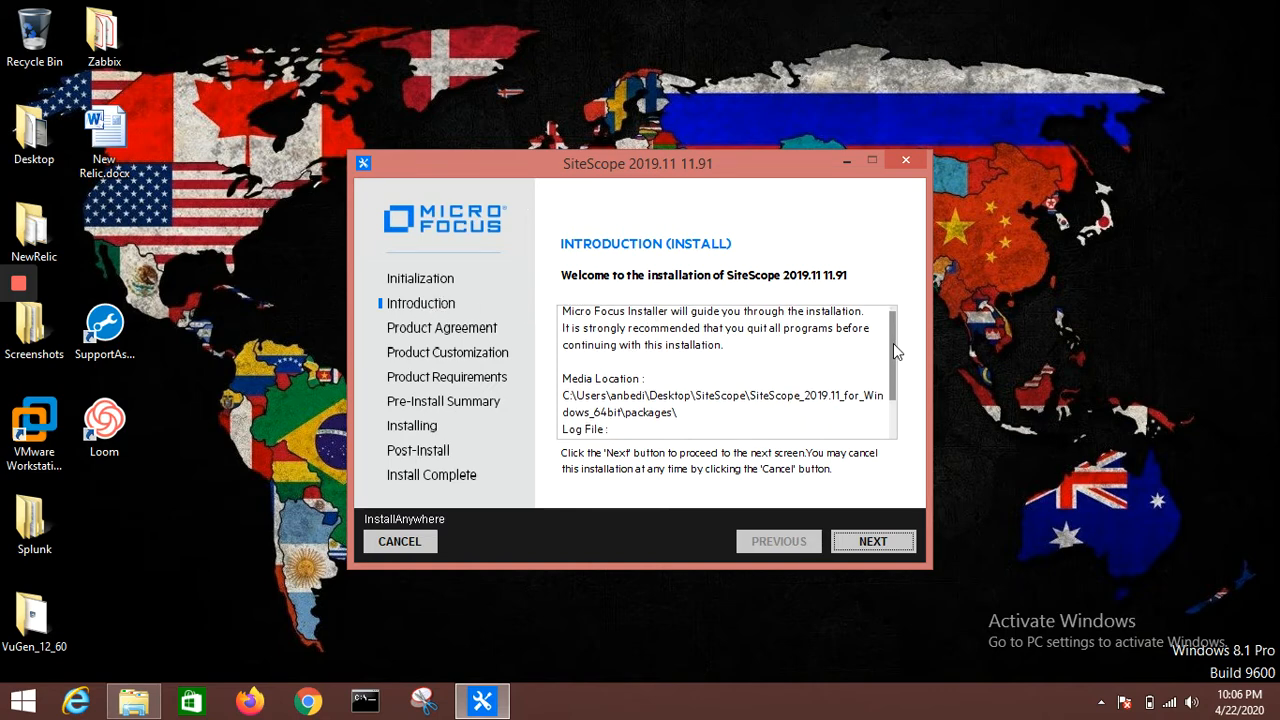
pyautogui.moveTo(890, 398)
pyautogui.mouseDown()
pyautogui.moveTo(891, 342)
pyautogui.moveTo(889, 398)
pyautogui.mouseUp()
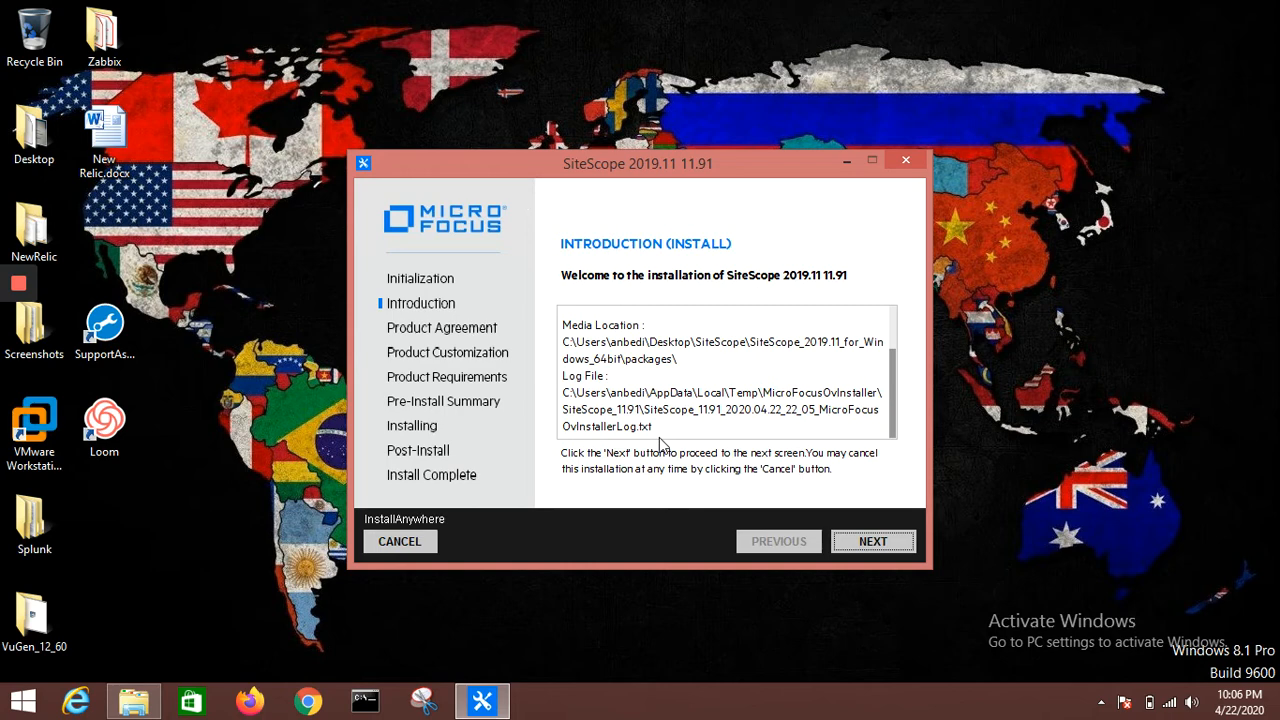
pyautogui.click(869, 546)
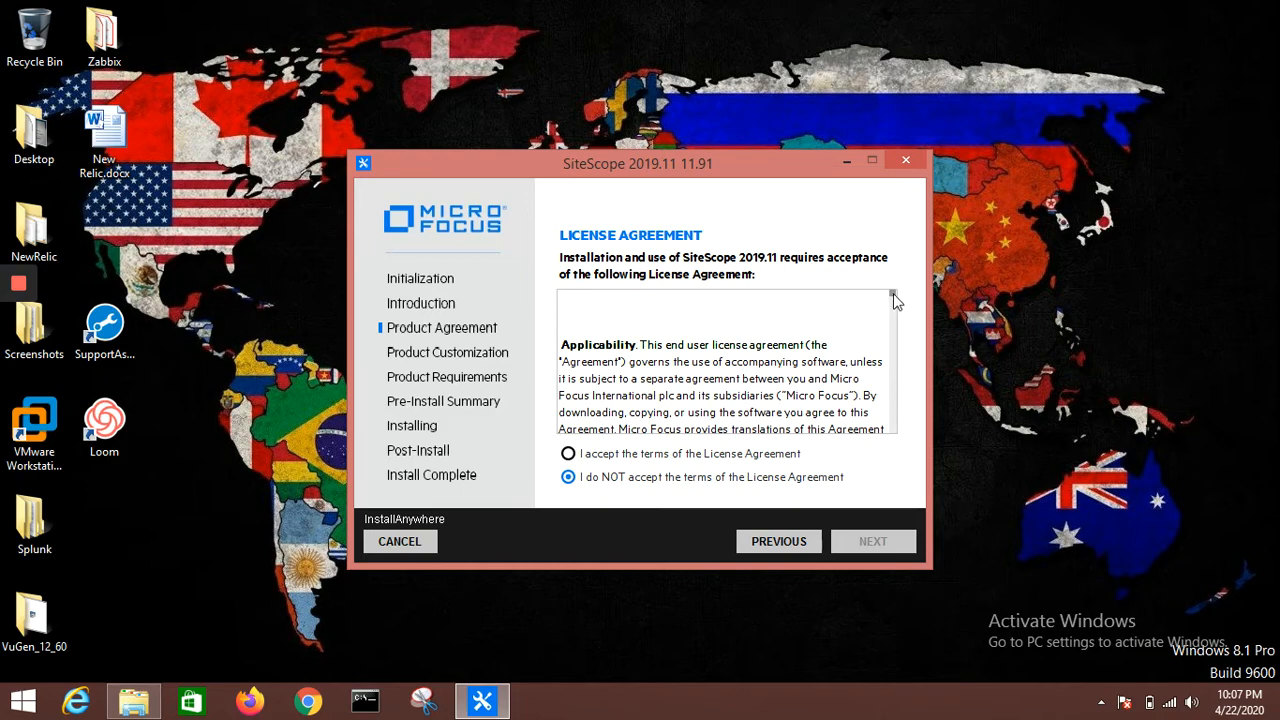
# Step: Select 'I accept the terms of the License Agreement' and advance to Product Customization
pyautogui.moveTo(891, 292); pyautogui.dragTo(896, 437)
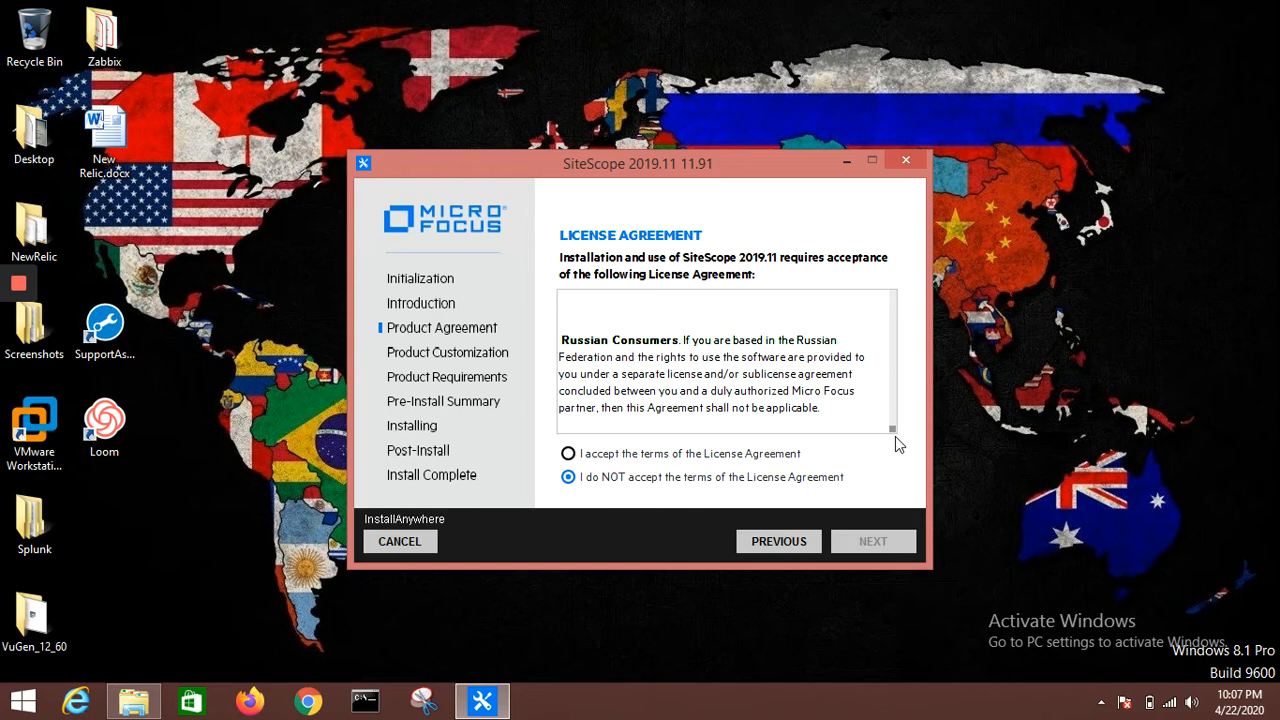
pyautogui.click(571, 455)
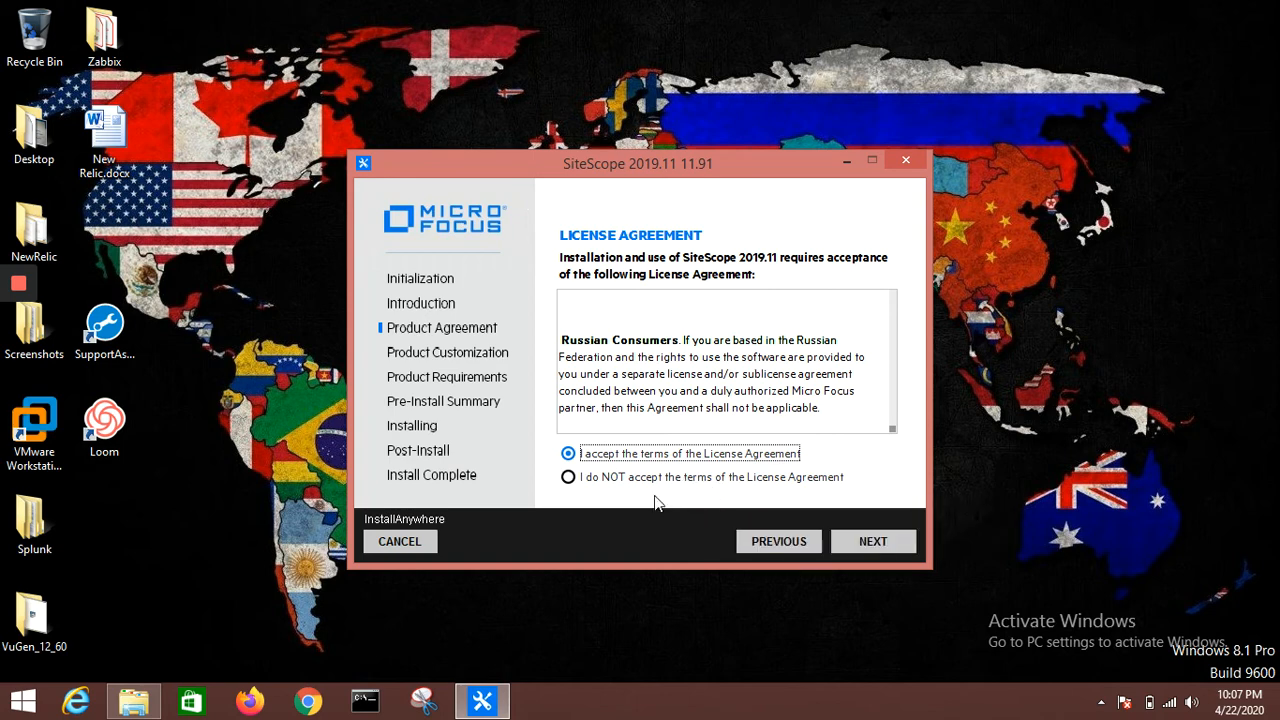
pyautogui.click(851, 543)
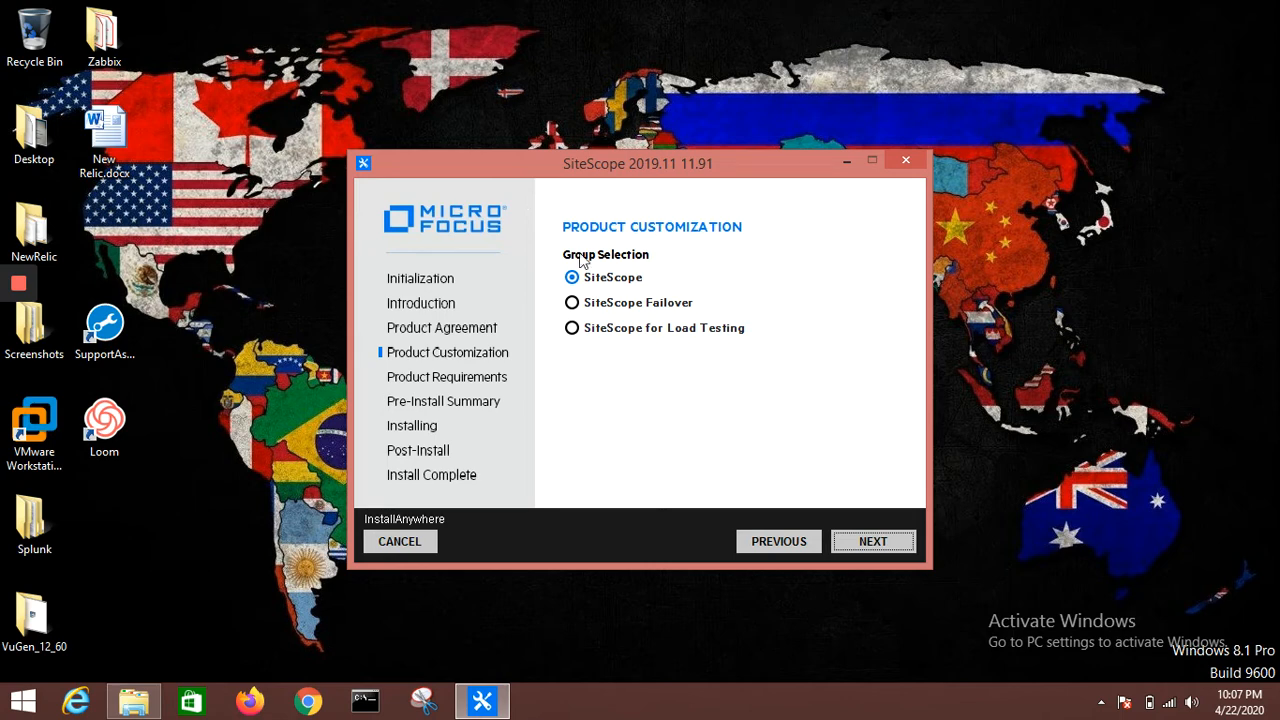
# Step: Keep the SiteScope group, all its features, and C:\SiteScope\ as the install folder
pyautogui.click(866, 551)
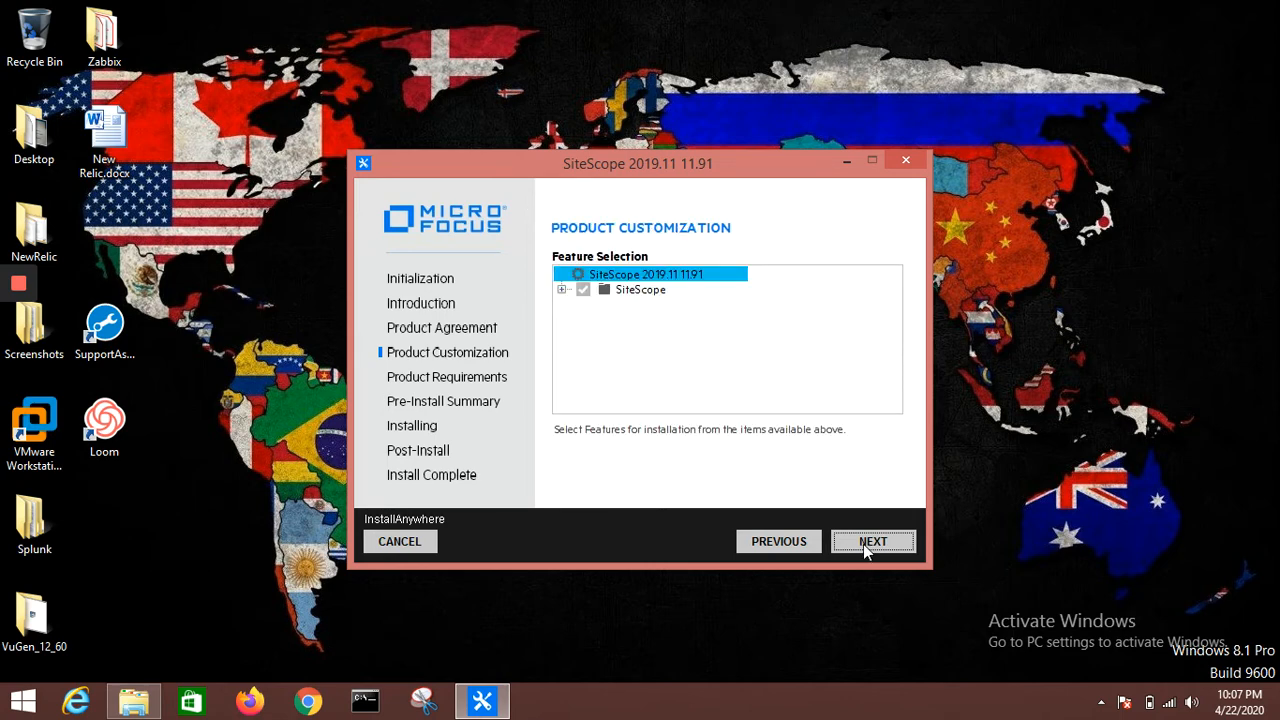
pyautogui.click(562, 290)
pyautogui.moveTo(897, 351); pyautogui.dragTo(899, 398)
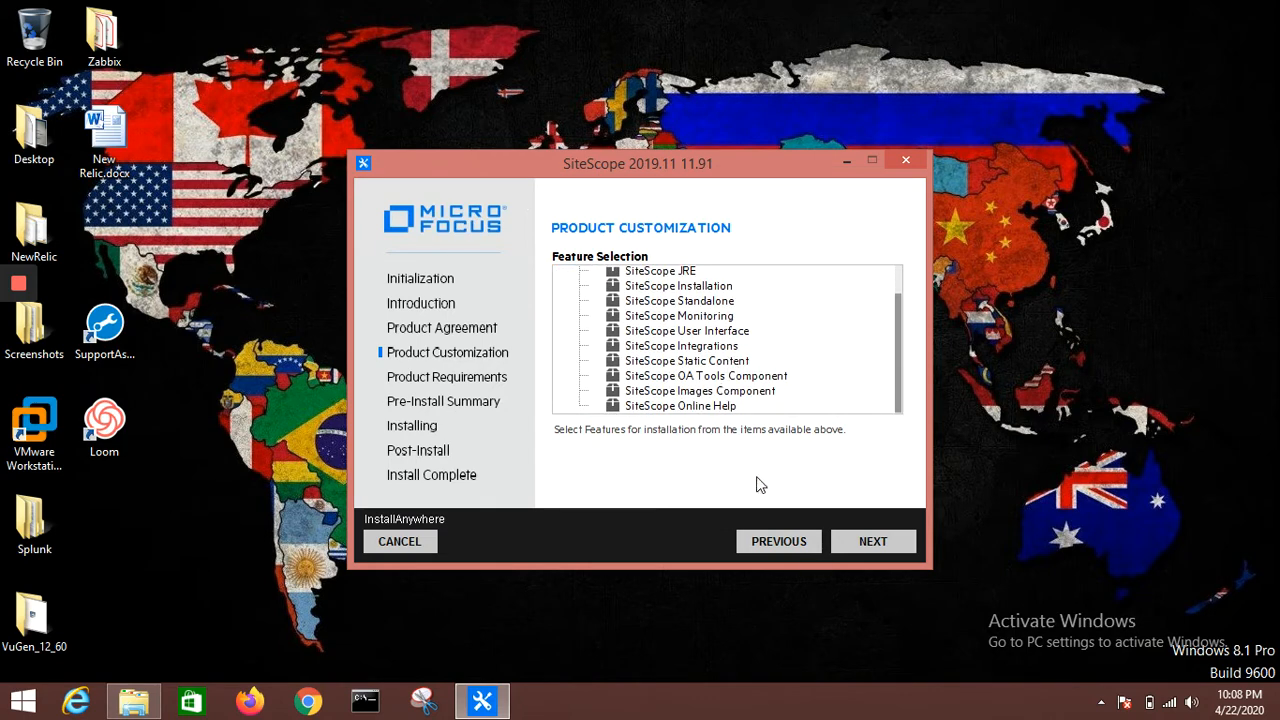
pyautogui.click(870, 542)
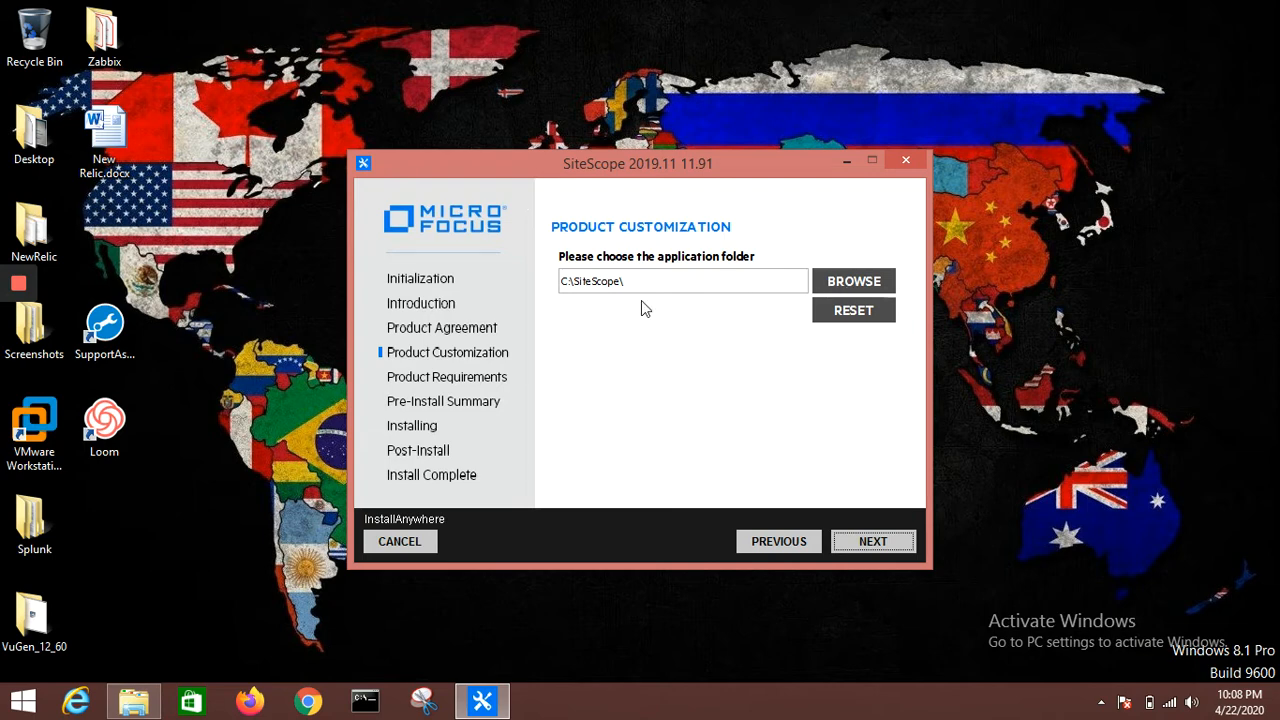
pyautogui.click(862, 543)
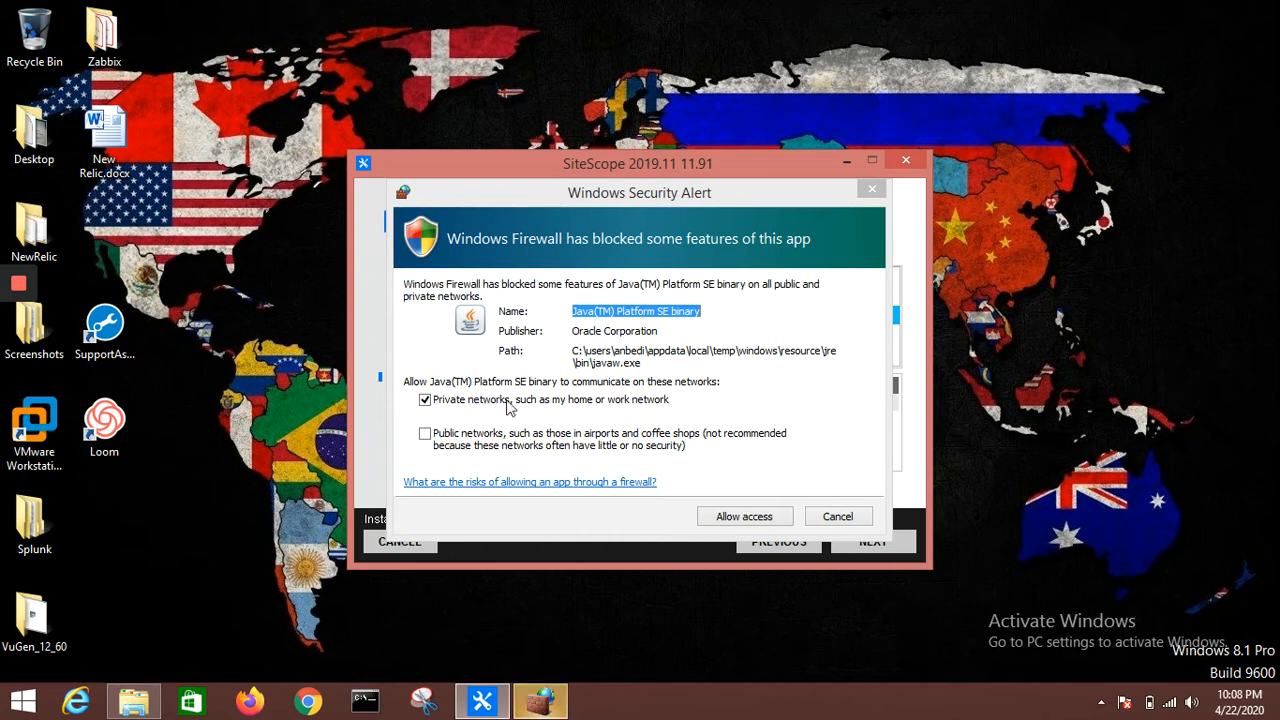
# Step: Allow Java through the firewall and verify the disk space, previous-installation and administrator checks passed
pyautogui.click(737, 518)
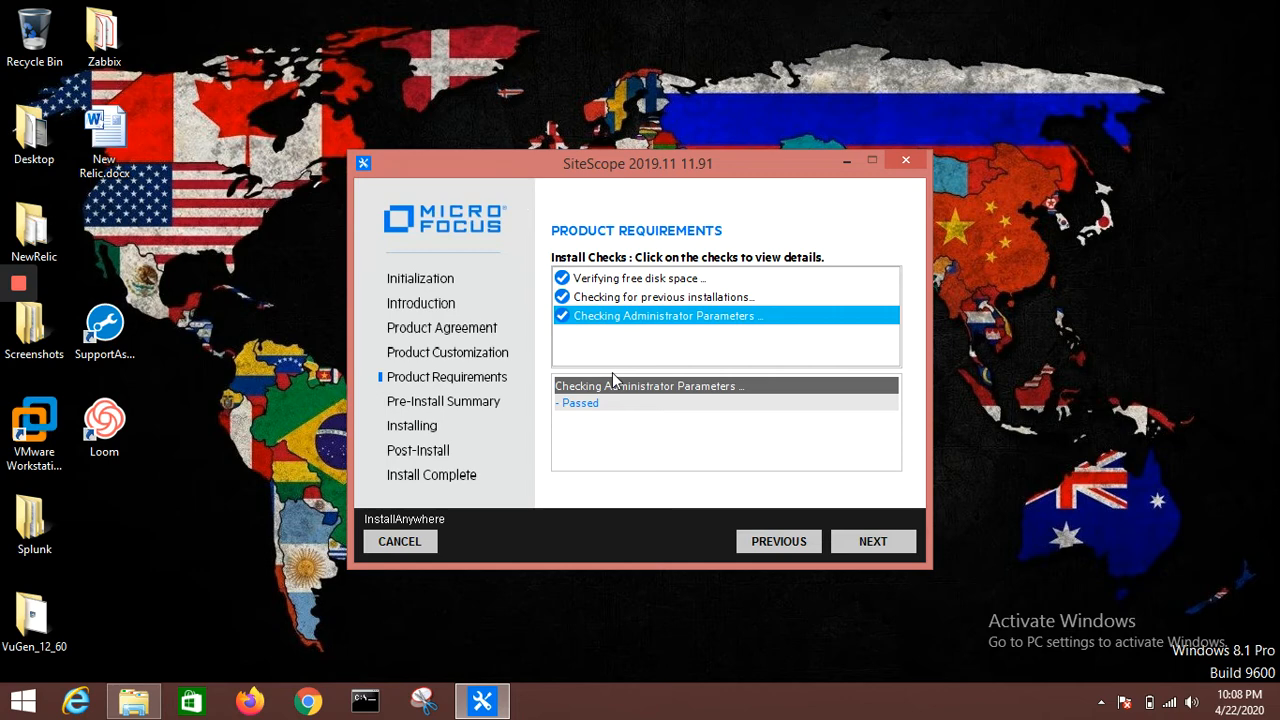
pyautogui.click(628, 282)
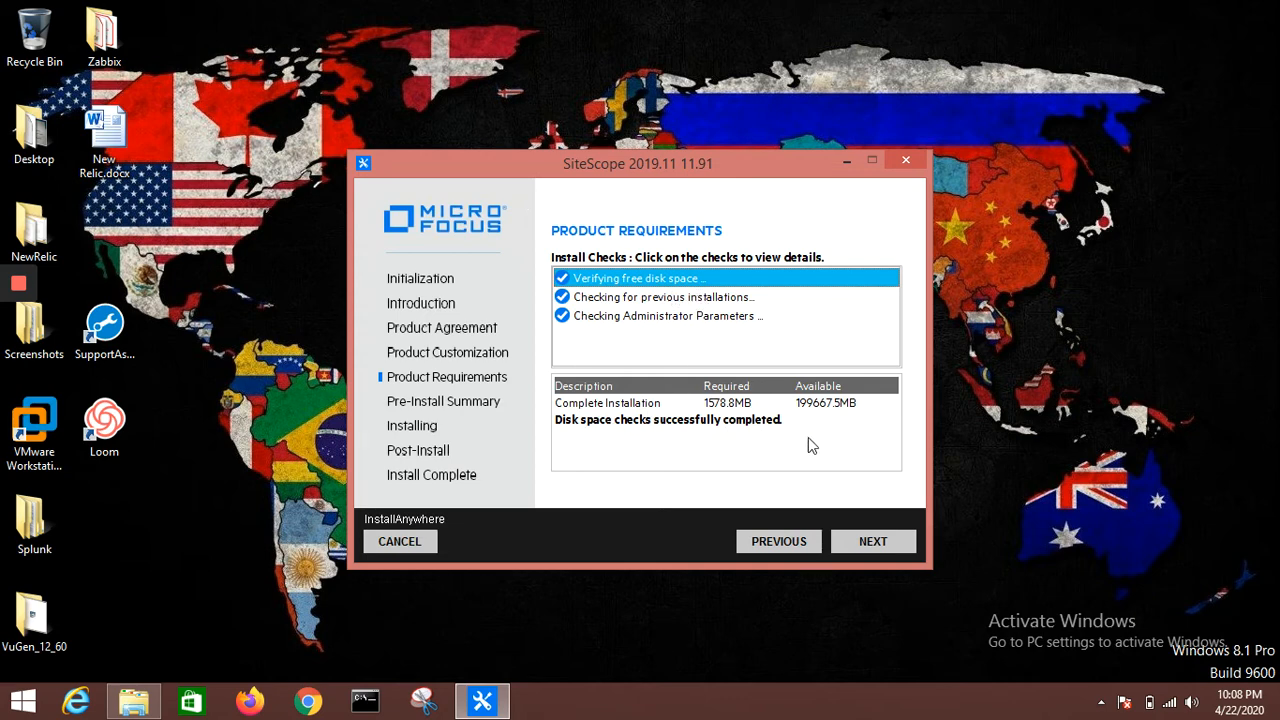
pyautogui.click(646, 302)
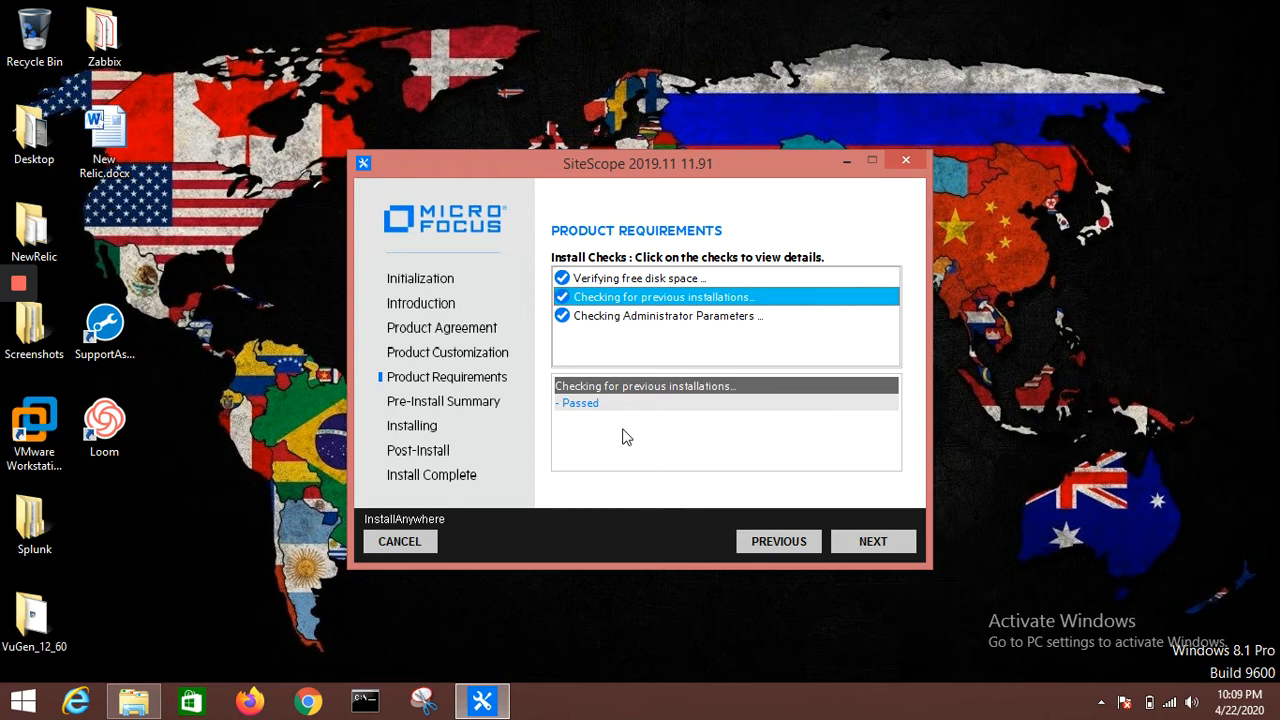
pyautogui.click(662, 318)
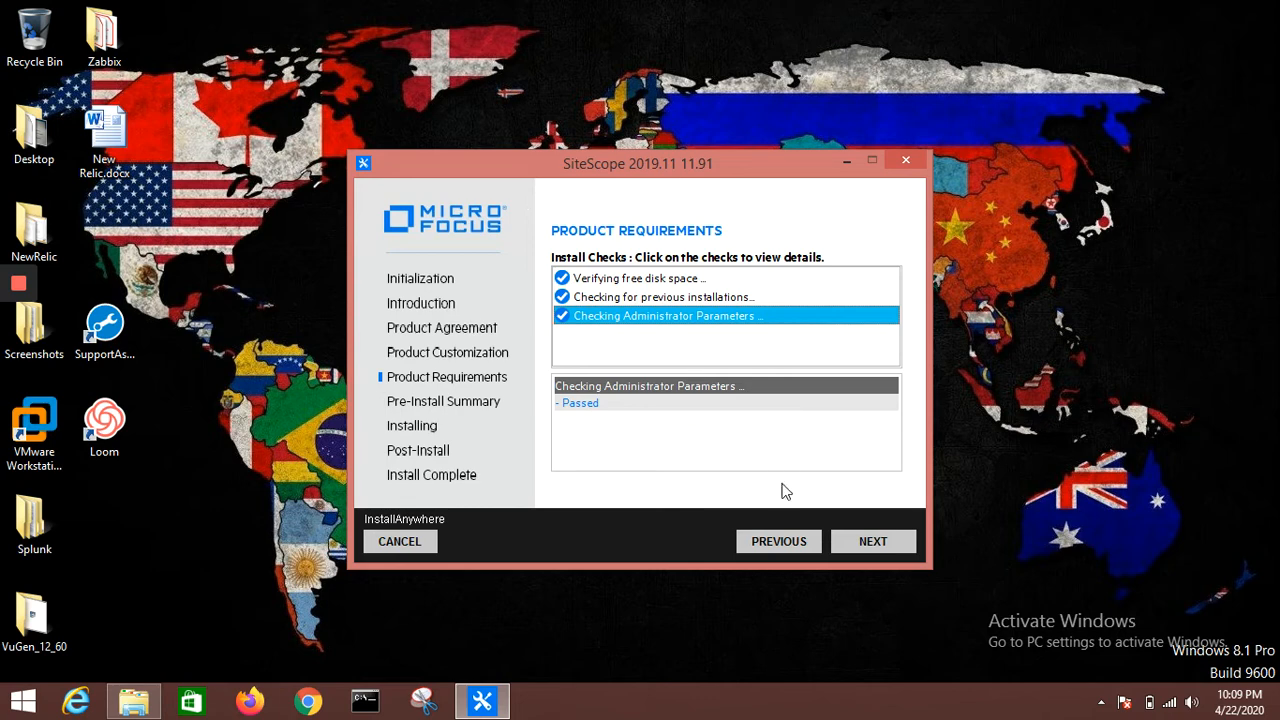
pyautogui.click(858, 542)
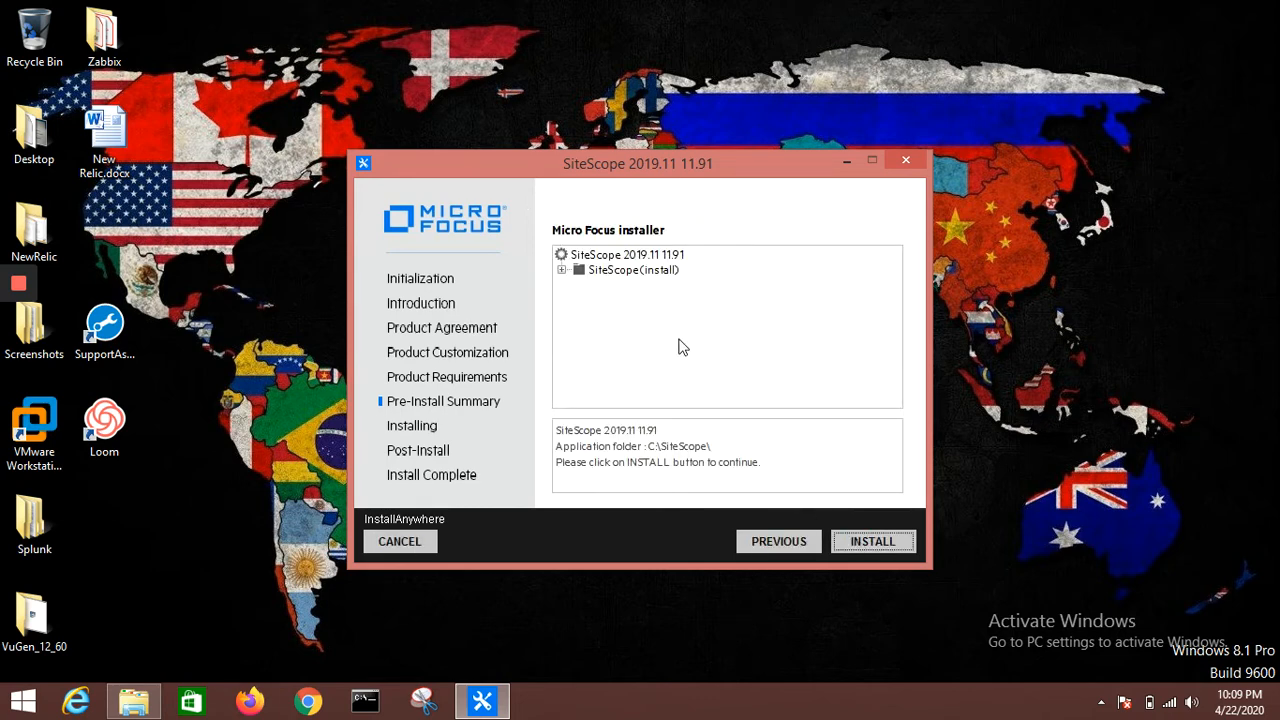
# Step: Review SiteScope 2019.11 11.91 components and the C:\SiteScope\ folder, then start installing
pyautogui.click(564, 271)
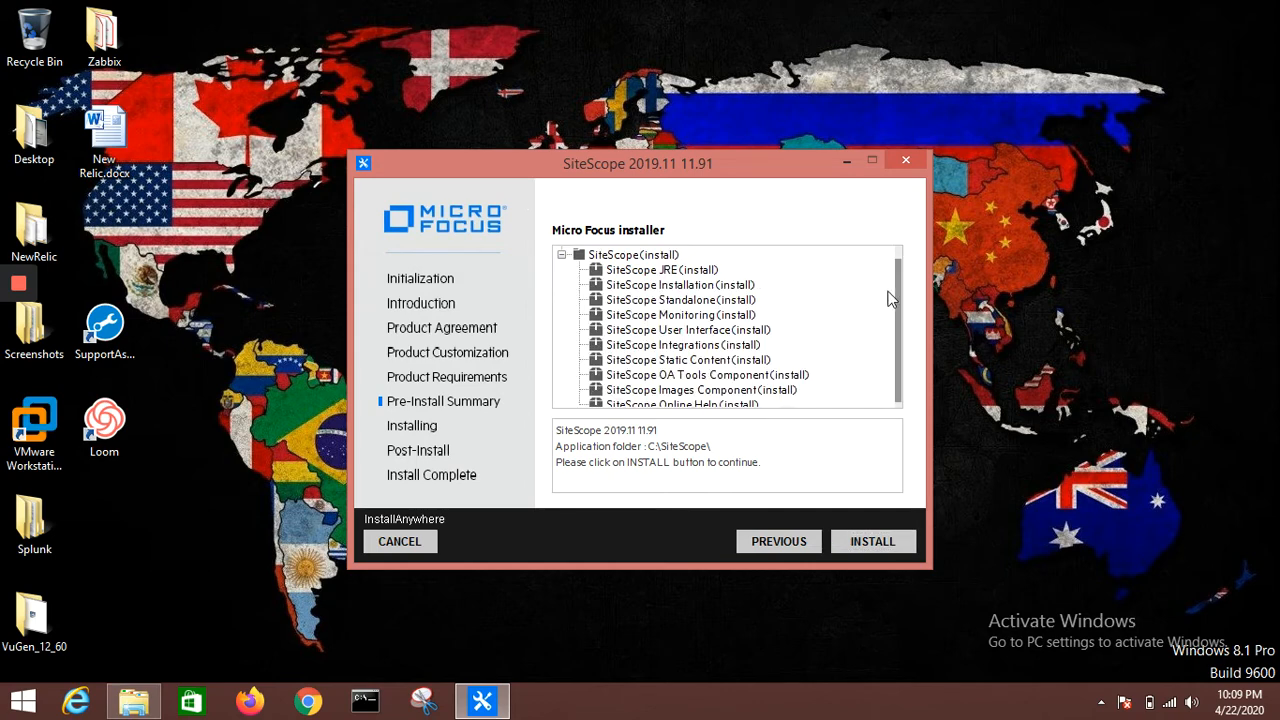
pyautogui.moveTo(900, 300); pyautogui.dragTo(895, 331)
pyautogui.moveTo(556, 430); pyautogui.dragTo(664, 438)
pyautogui.moveTo(557, 447); pyautogui.dragTo(720, 447)
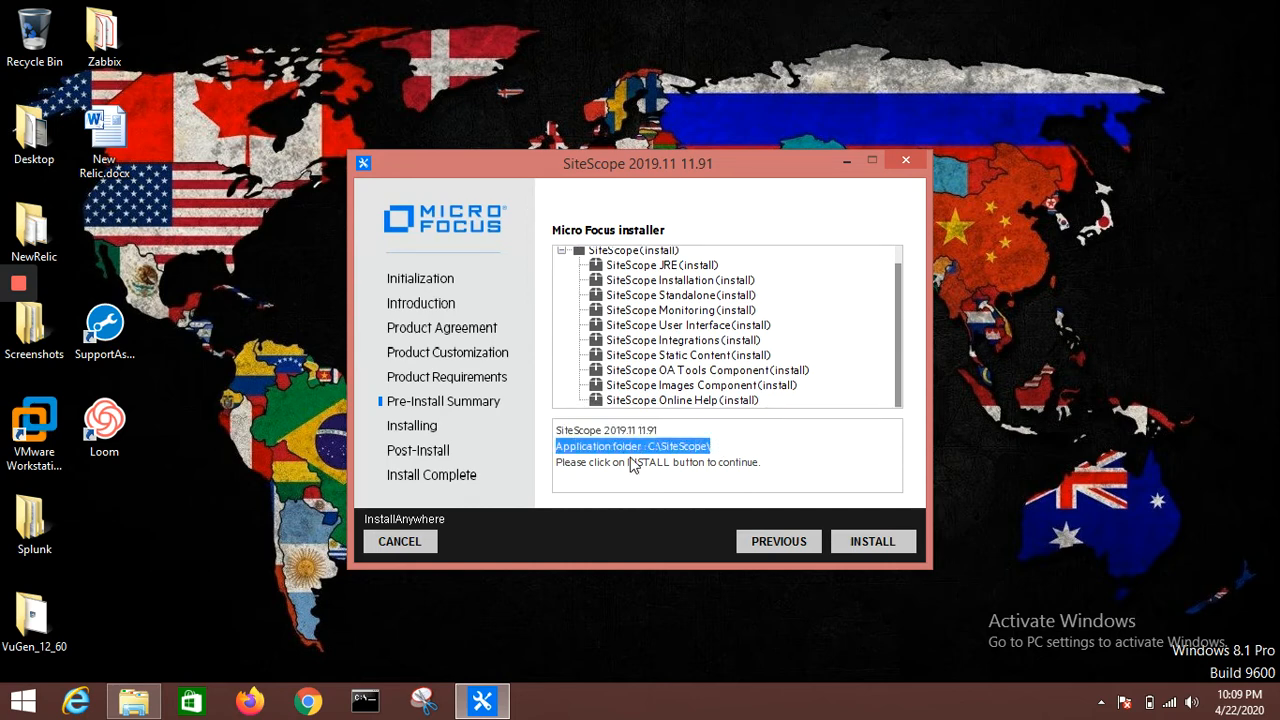
pyautogui.moveTo(557, 463); pyautogui.dragTo(757, 470)
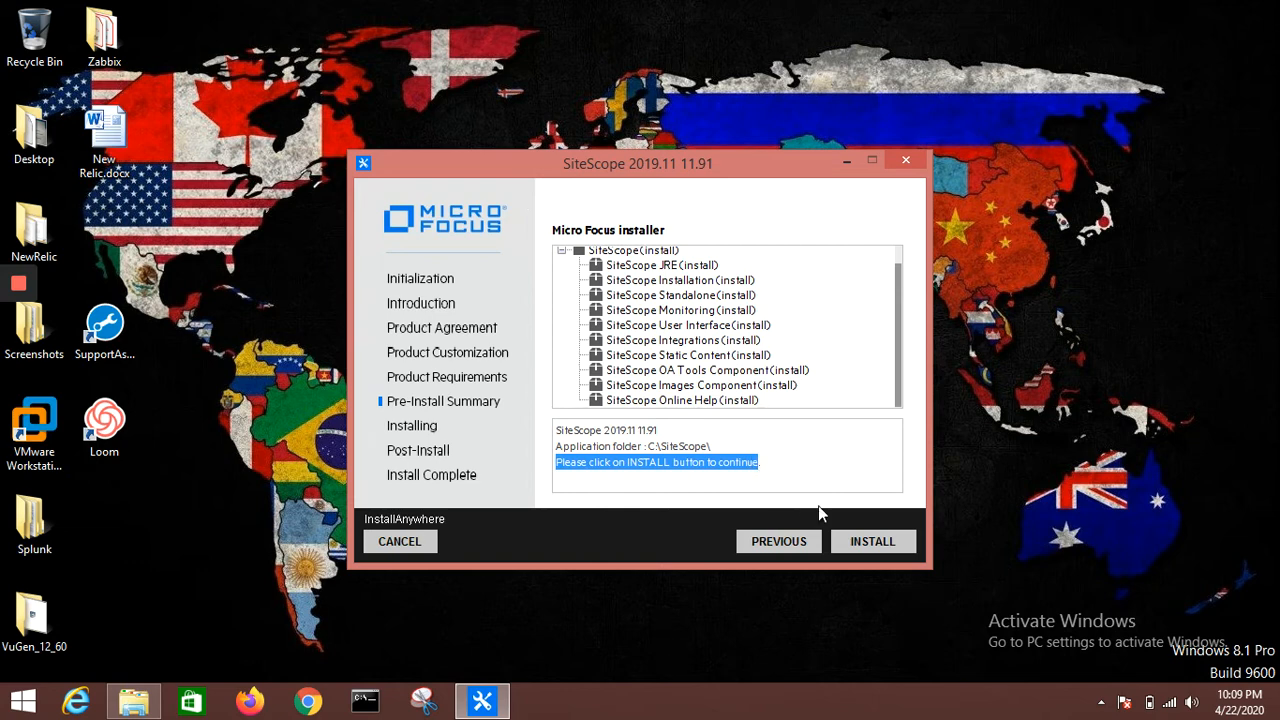
pyautogui.click(861, 542)
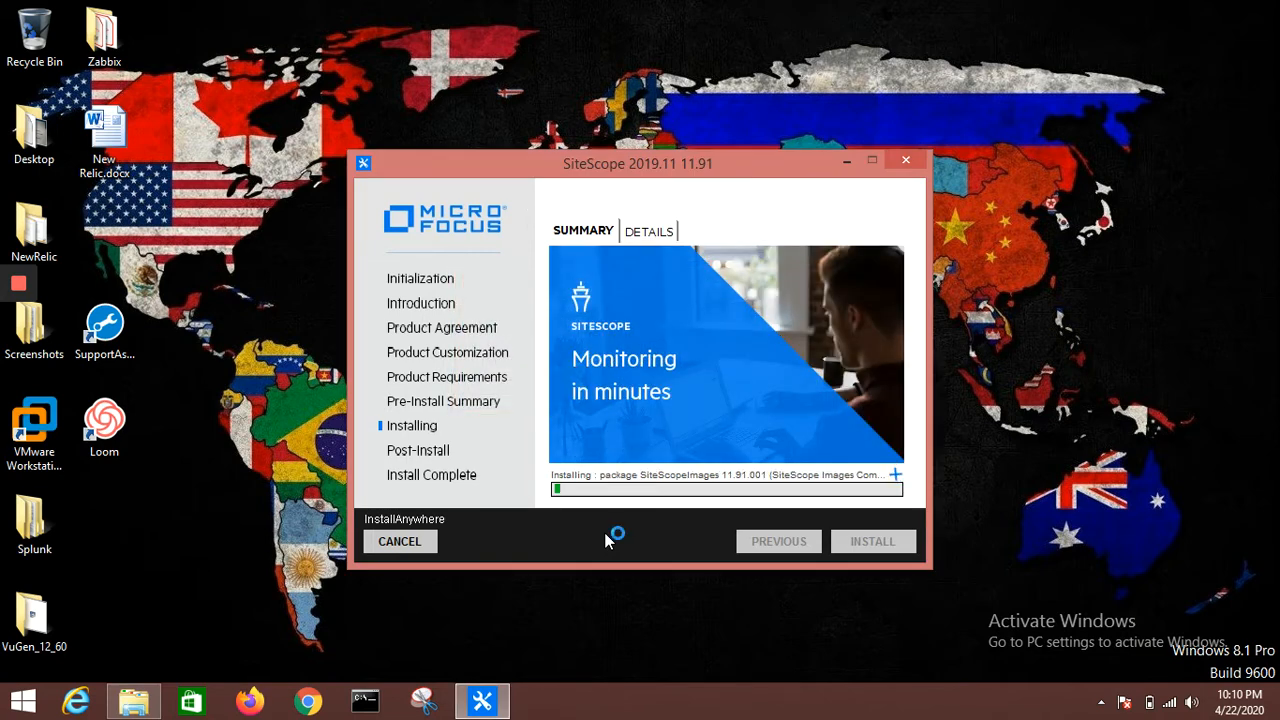
# Step: Inspect the per-component list under DETAILS with SiteScope expanded, then return to SUMMARY
pyautogui.click(652, 232)
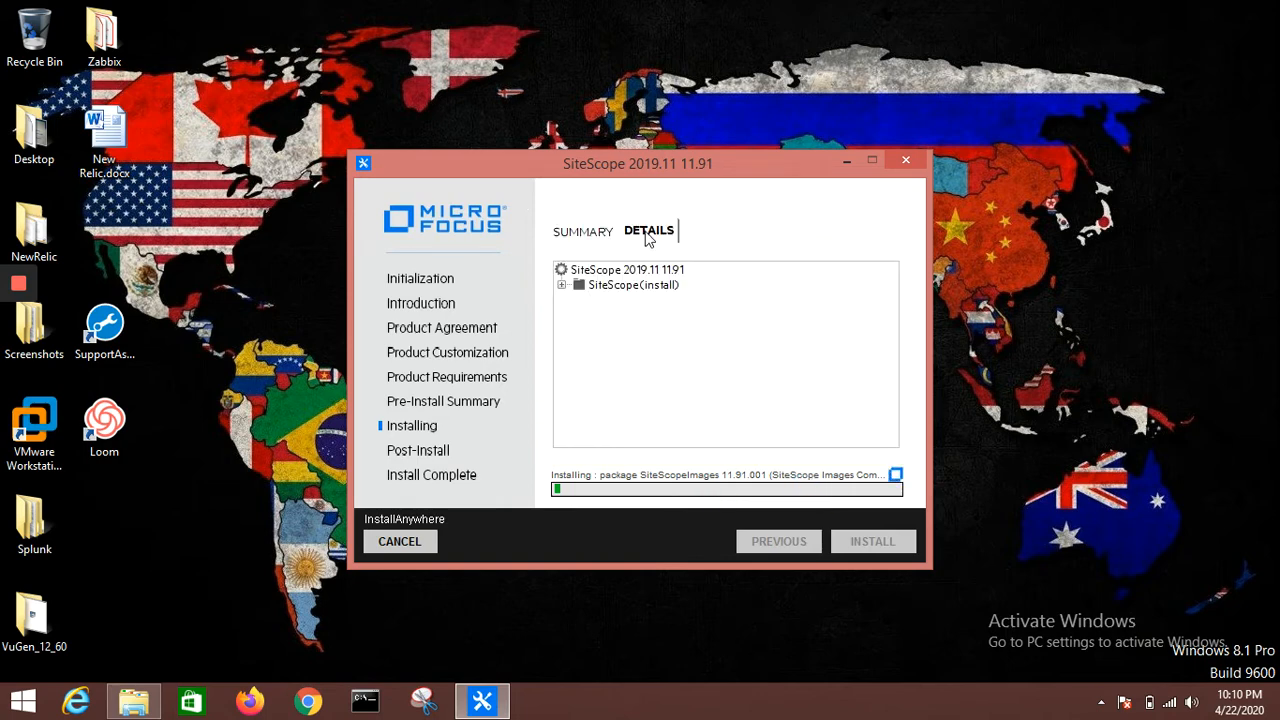
pyautogui.click(562, 285)
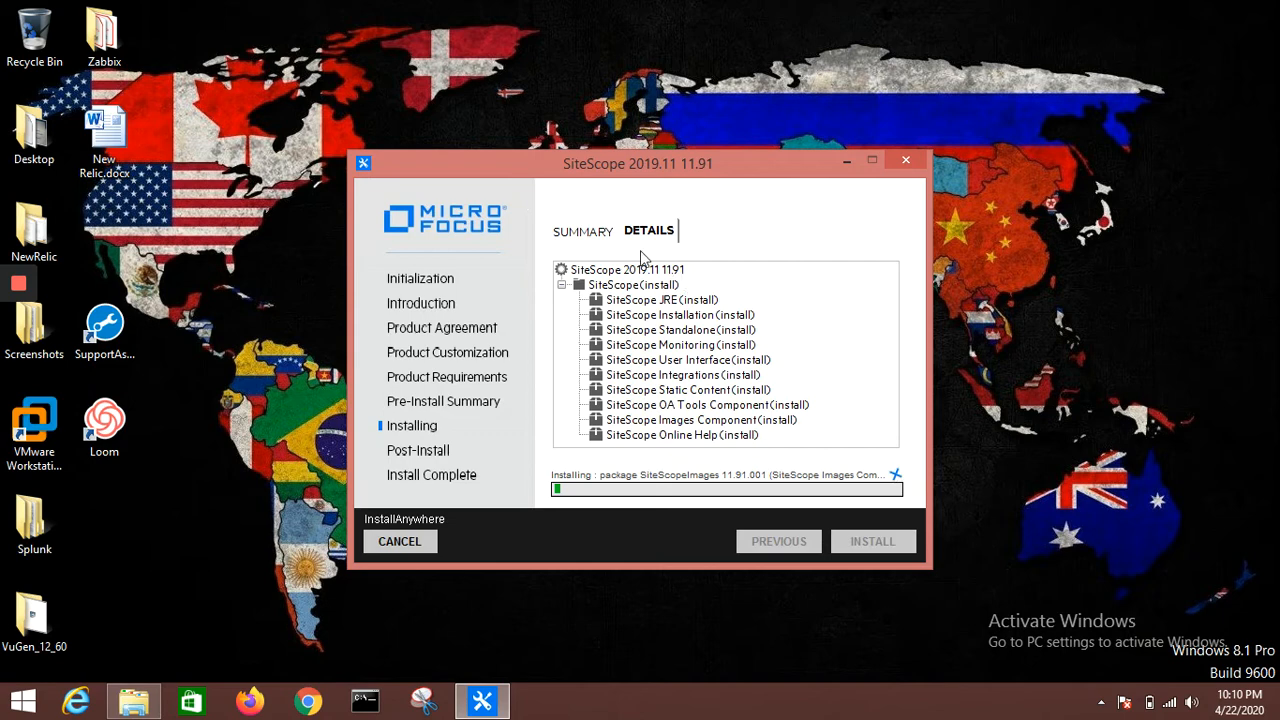
pyautogui.click(606, 236)
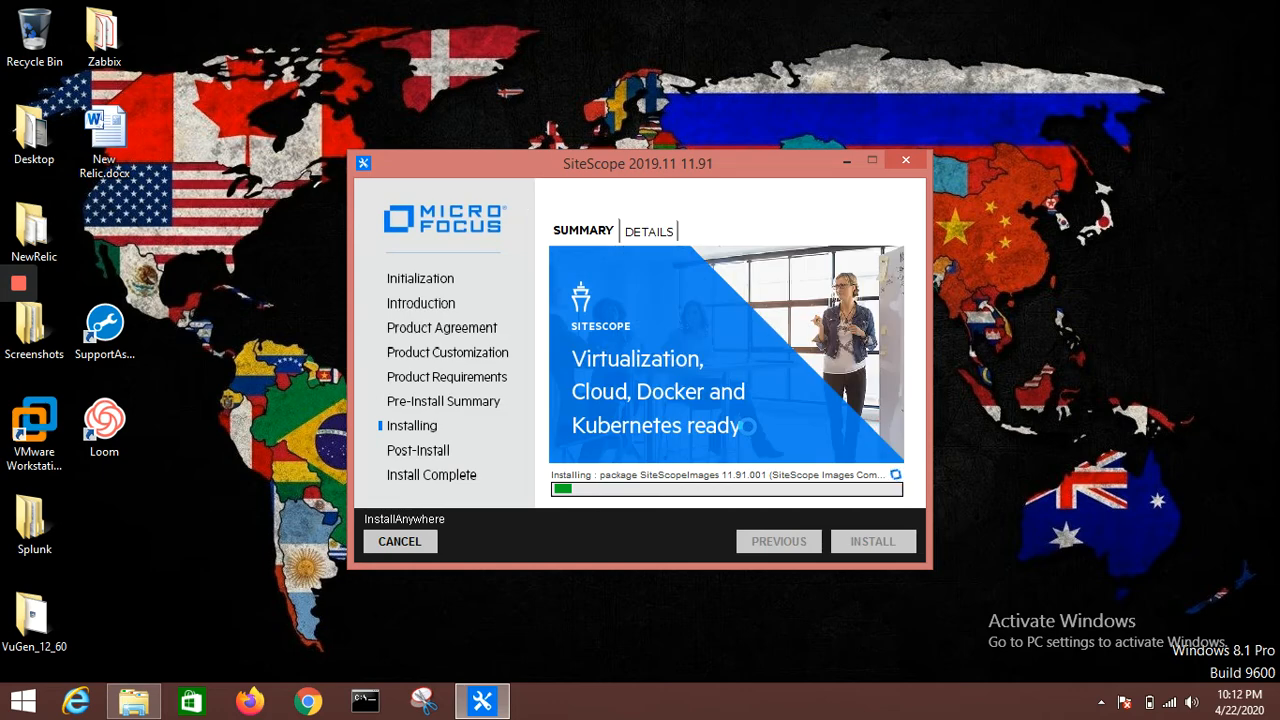
# Step: Glance at component status under DETAILS, then return to SUMMARY as installation progresses
pyautogui.click(652, 234)
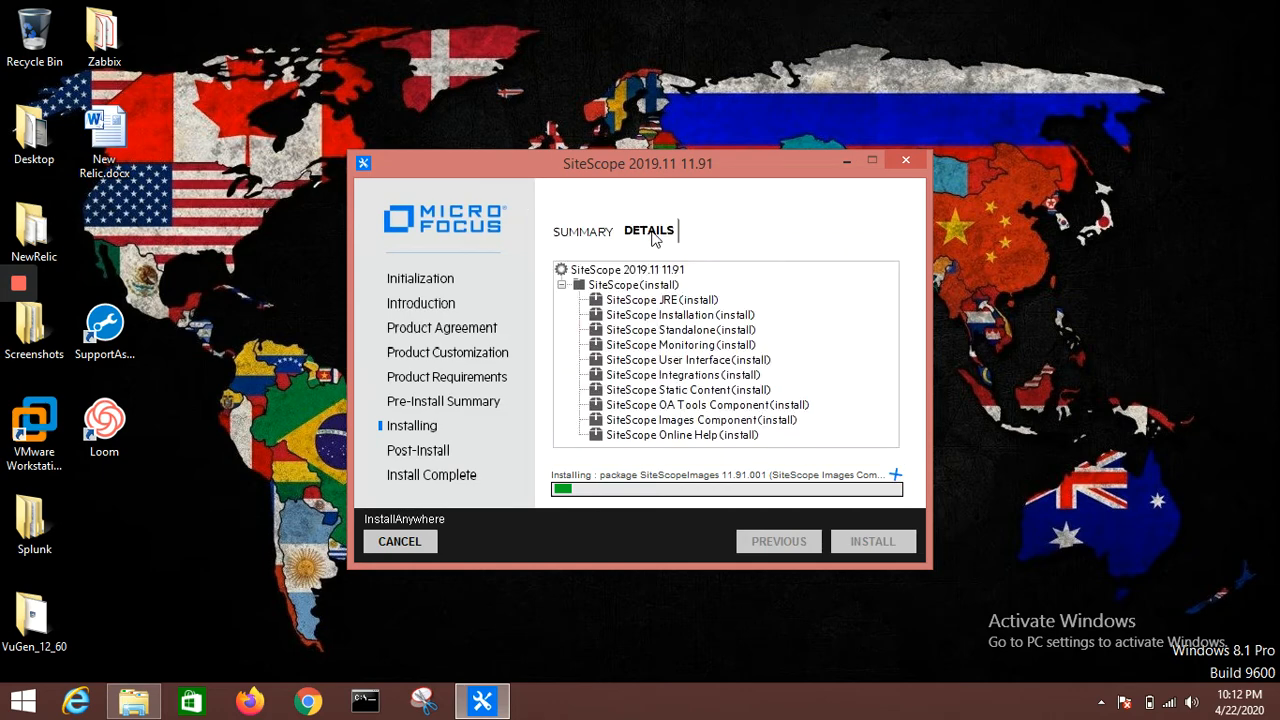
pyautogui.click(588, 234)
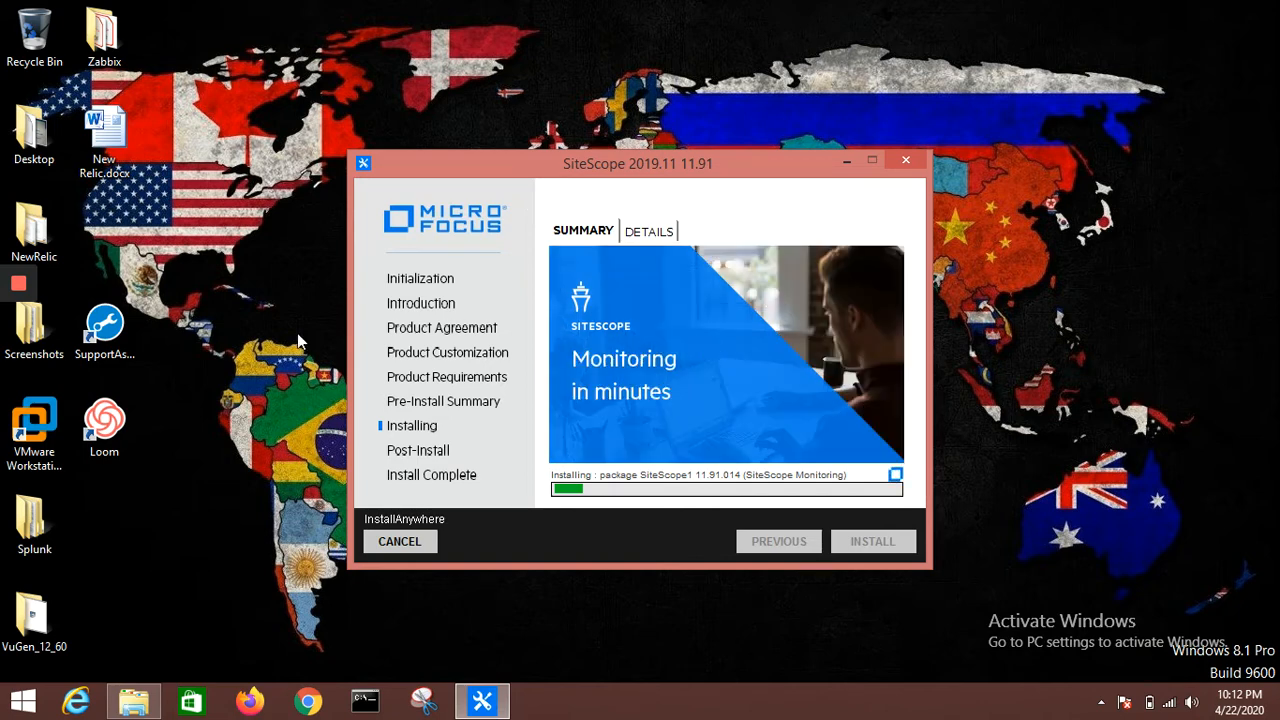
pyautogui.moveTo(18, 286)
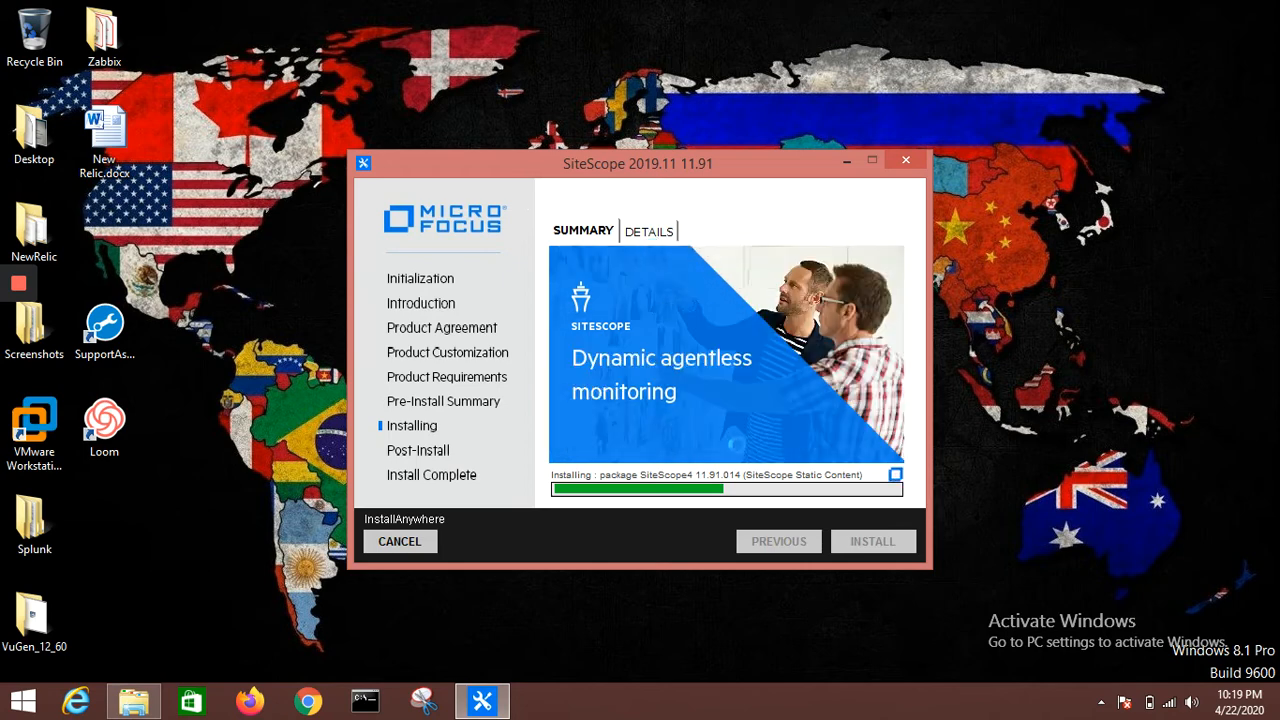
# Step: Watch components turn Installed under DETAILS until uninstaller creation begins
pyautogui.click(660, 231)
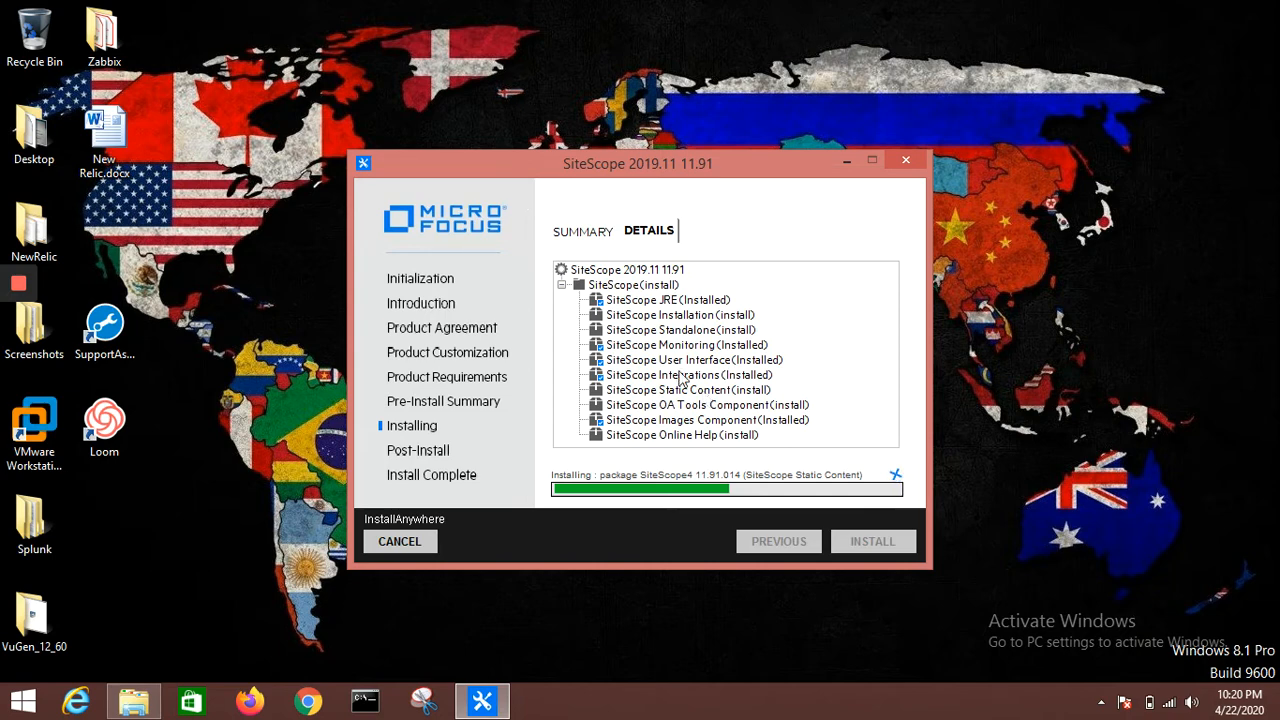
pyautogui.moveTo(20, 290)
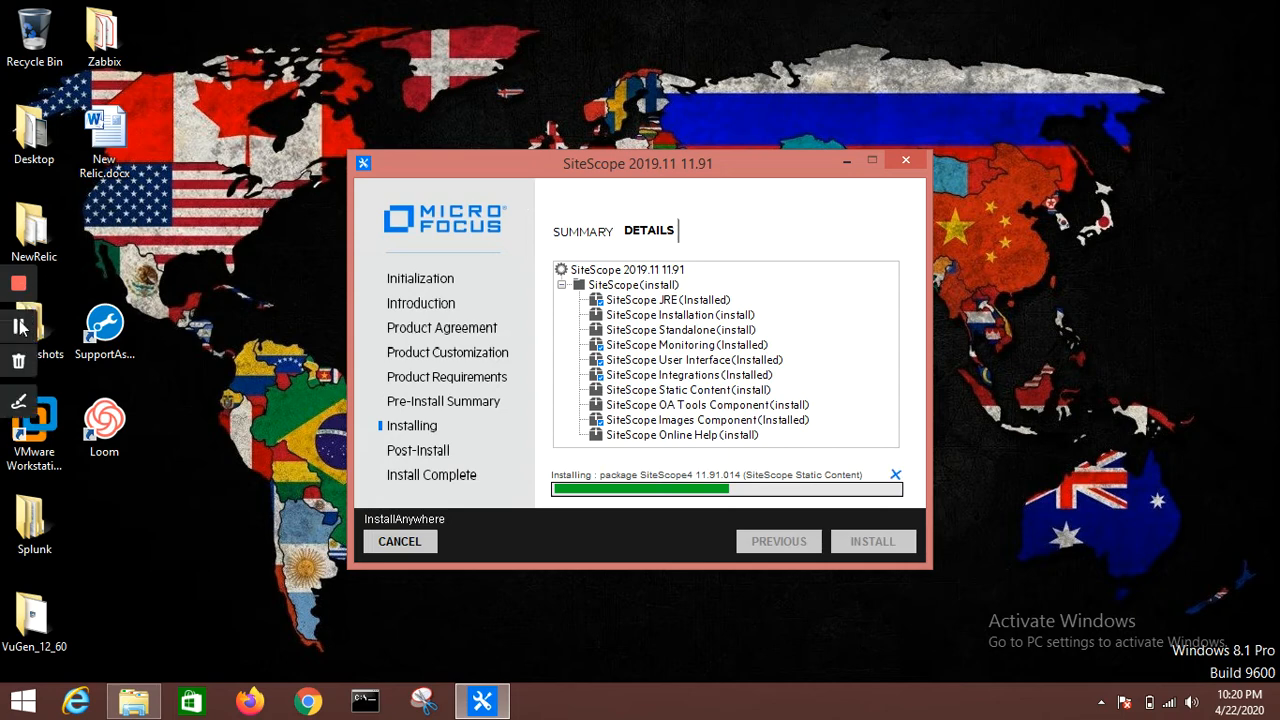
pyautogui.click(19, 327)
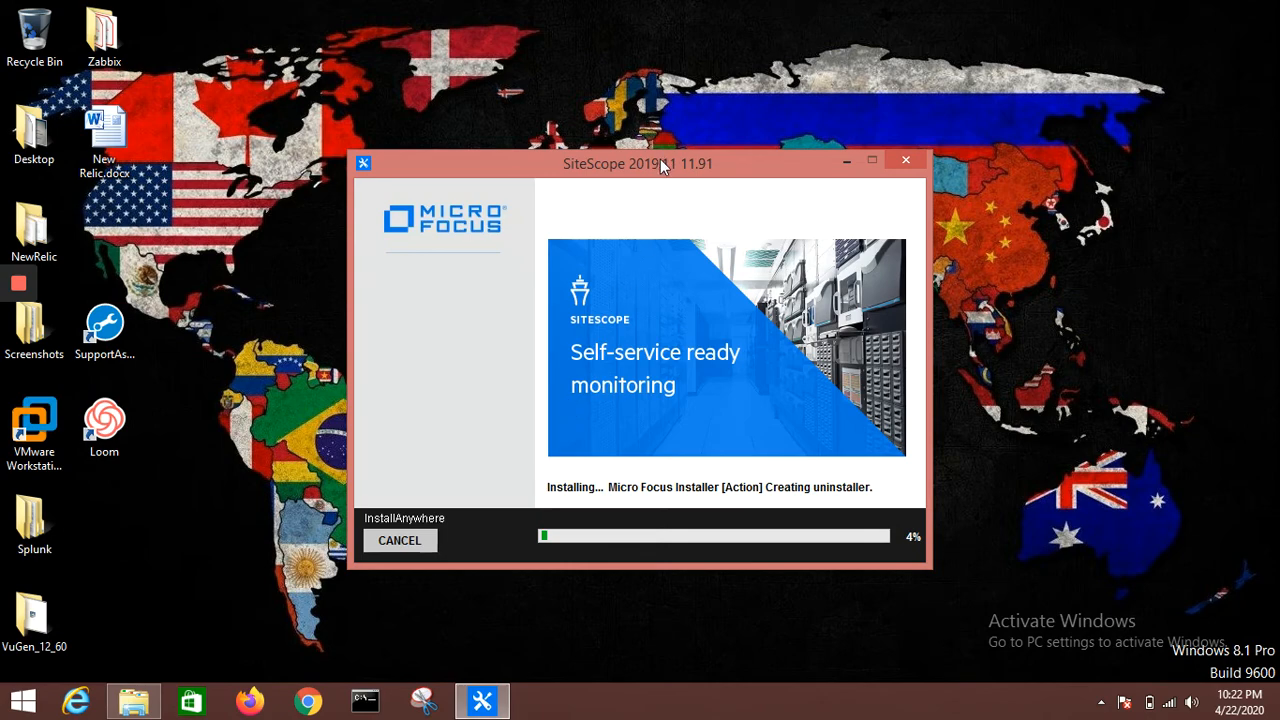
# Step: Move the installer window aside while the Post-Install stage starts creating the uninstaller
pyautogui.moveTo(660, 164); pyautogui.dragTo(696, 80)
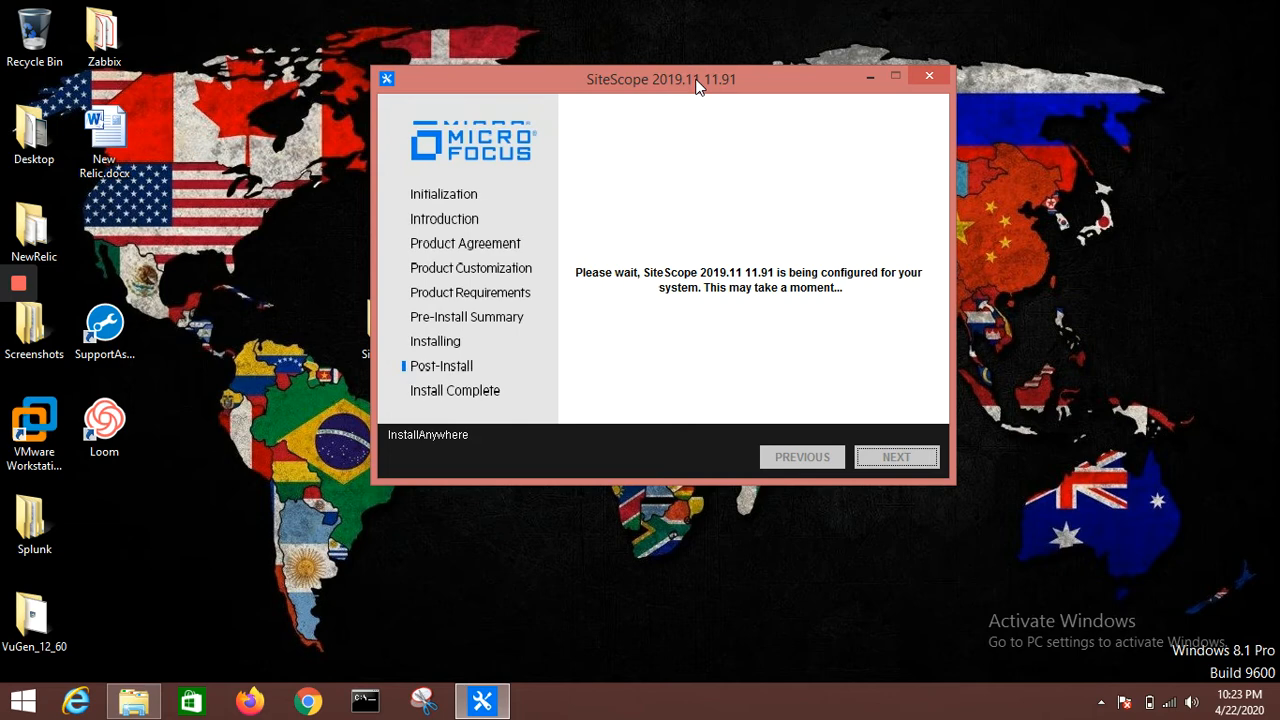
# Step: Shift the installer window slightly while post-install completes and the Configuration Wizard launches
pyautogui.moveTo(697, 87)
pyautogui.mouseDown()
pyautogui.moveTo(675, 99)
pyautogui.moveTo(697, 94)
pyautogui.mouseUp()
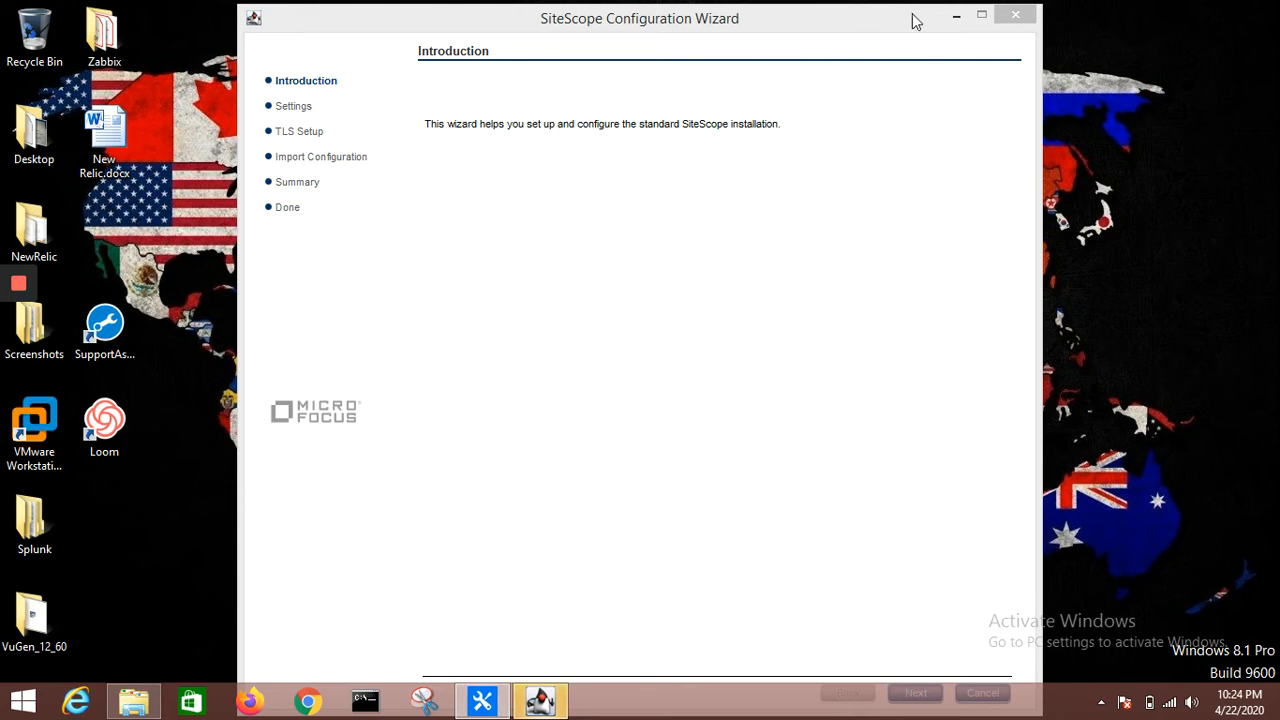
# Step: Reposition the Configuration Wizard and advance from Introduction to the Settings page with port 8080
pyautogui.moveTo(912, 10)
pyautogui.mouseDown()
pyautogui.moveTo(917, 44)
pyautogui.moveTo(914, 11)
pyautogui.moveTo(903, 12)
pyautogui.mouseUp()
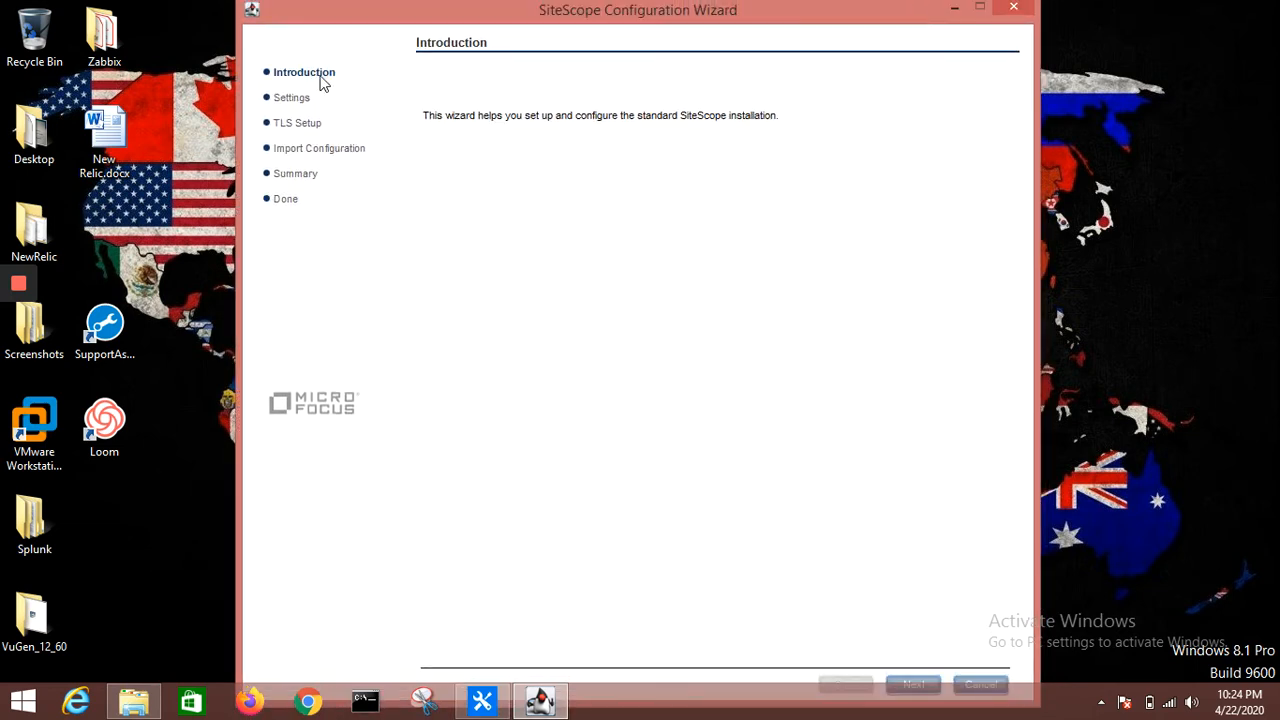
pyautogui.click(912, 685)
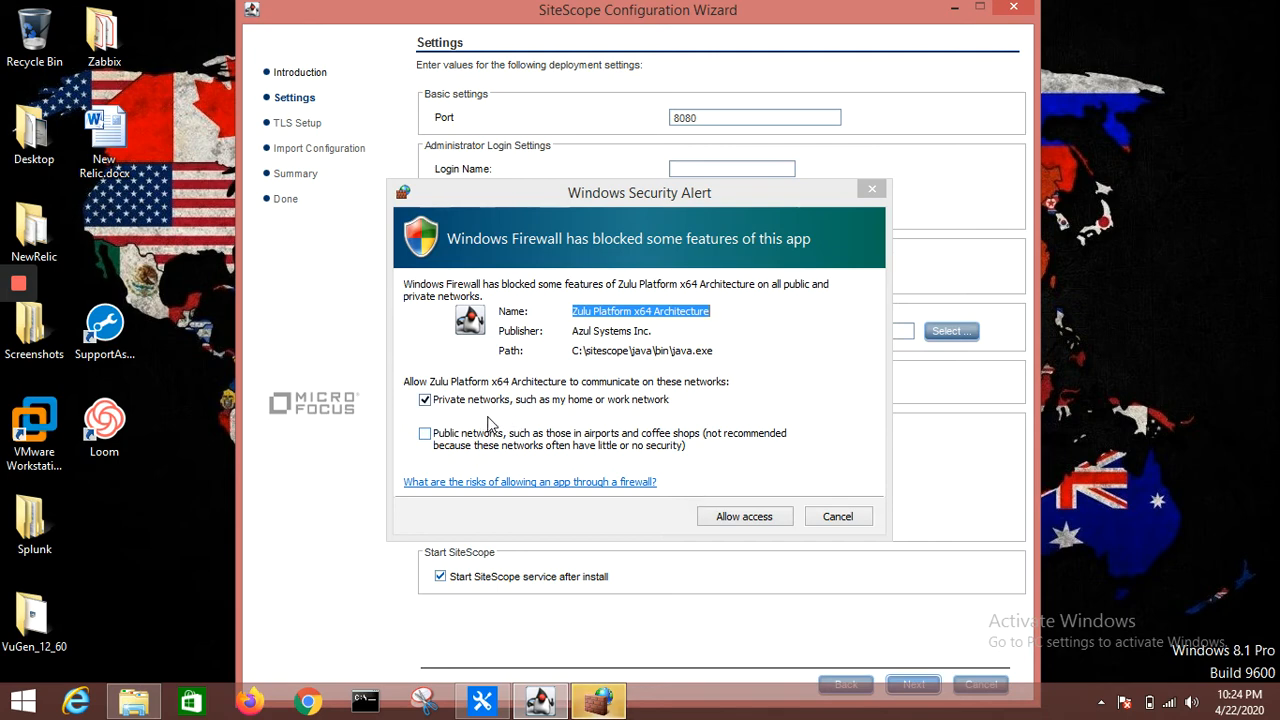
# Step: Allow Zulu Java through the firewall, check port 8080, and begin entering the administrator login name
pyautogui.click(729, 522)
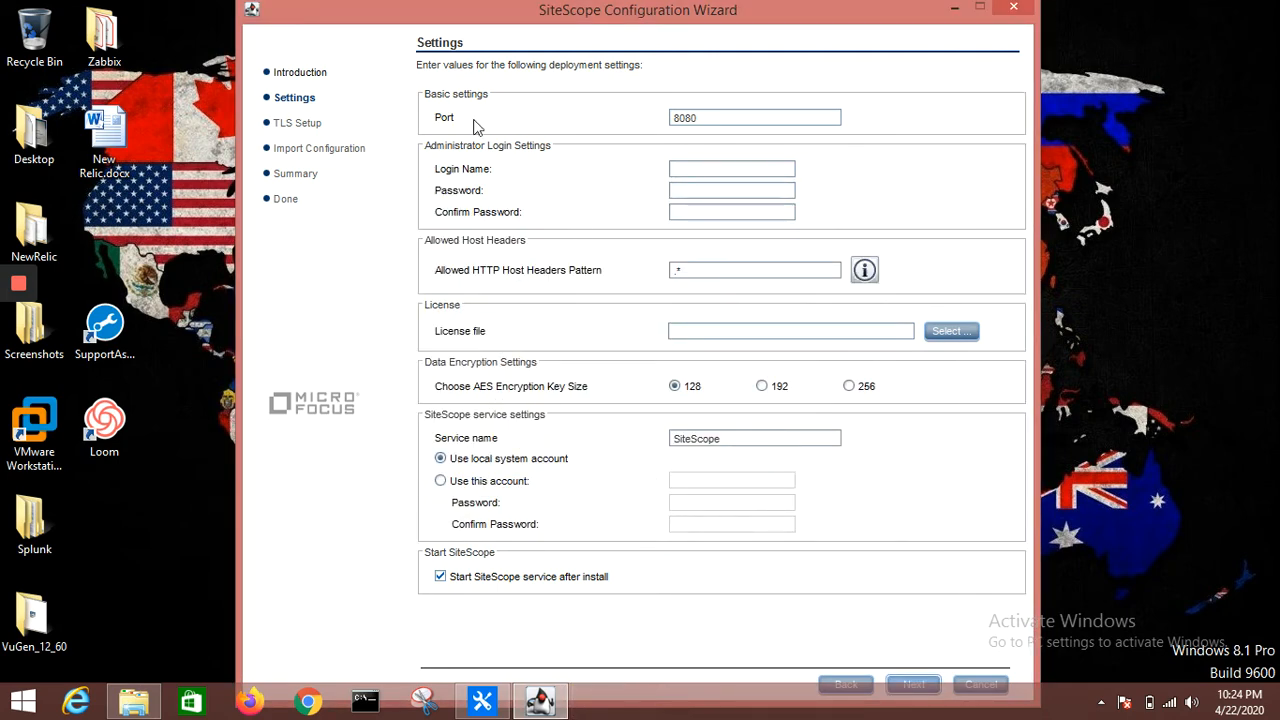
pyautogui.doubleClick(711, 117)
pyautogui.click(696, 170)
# Step: Enter the administrator password in the Password field, retyping it until correct
pyautogui.press('Tab')
pyautogui.write('•••••••')
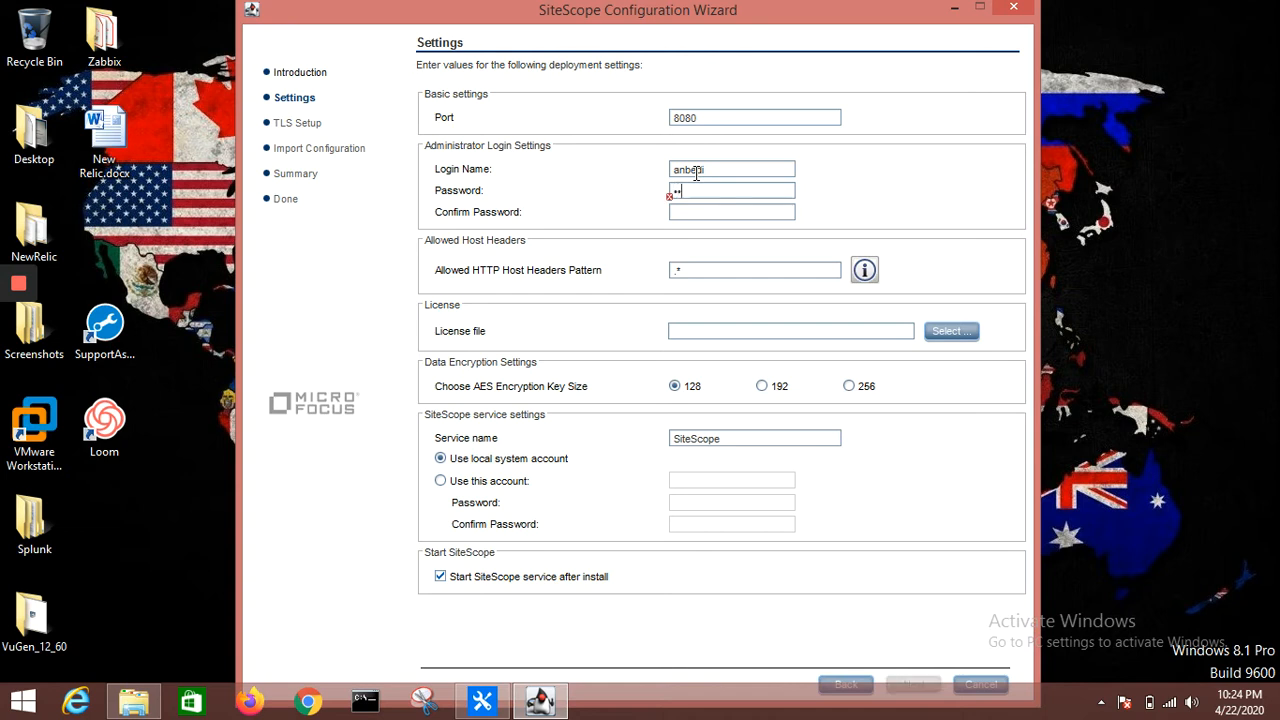
pyautogui.write('••')
pyautogui.moveTo(717, 192); pyautogui.dragTo(670, 192)
pyautogui.write('••••••••')
pyautogui.moveTo(716, 194); pyautogui.dragTo(668, 193)
pyautogui.write('•••••••••')
# Step: Fill in Confirm Password and remove extra characters so both password fields match
pyautogui.click(740, 212)
pyautogui.write('•••••••••')
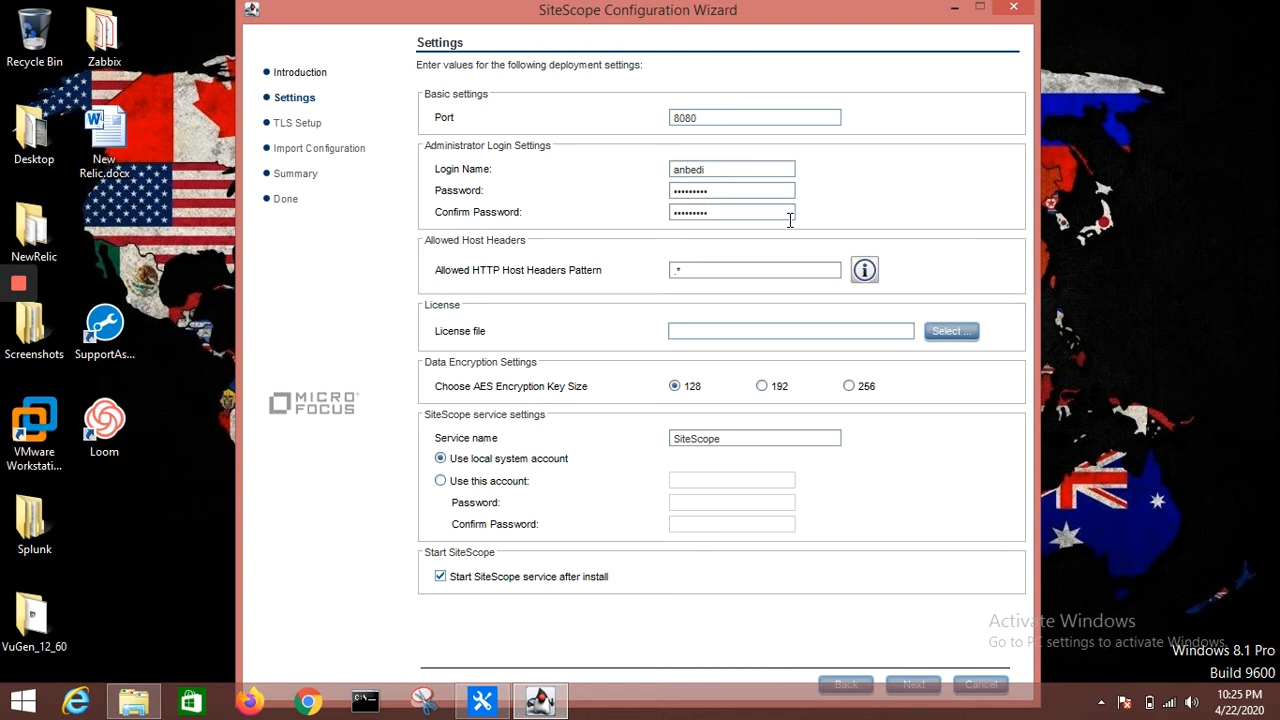
pyautogui.click(738, 193)
pyautogui.write('•')
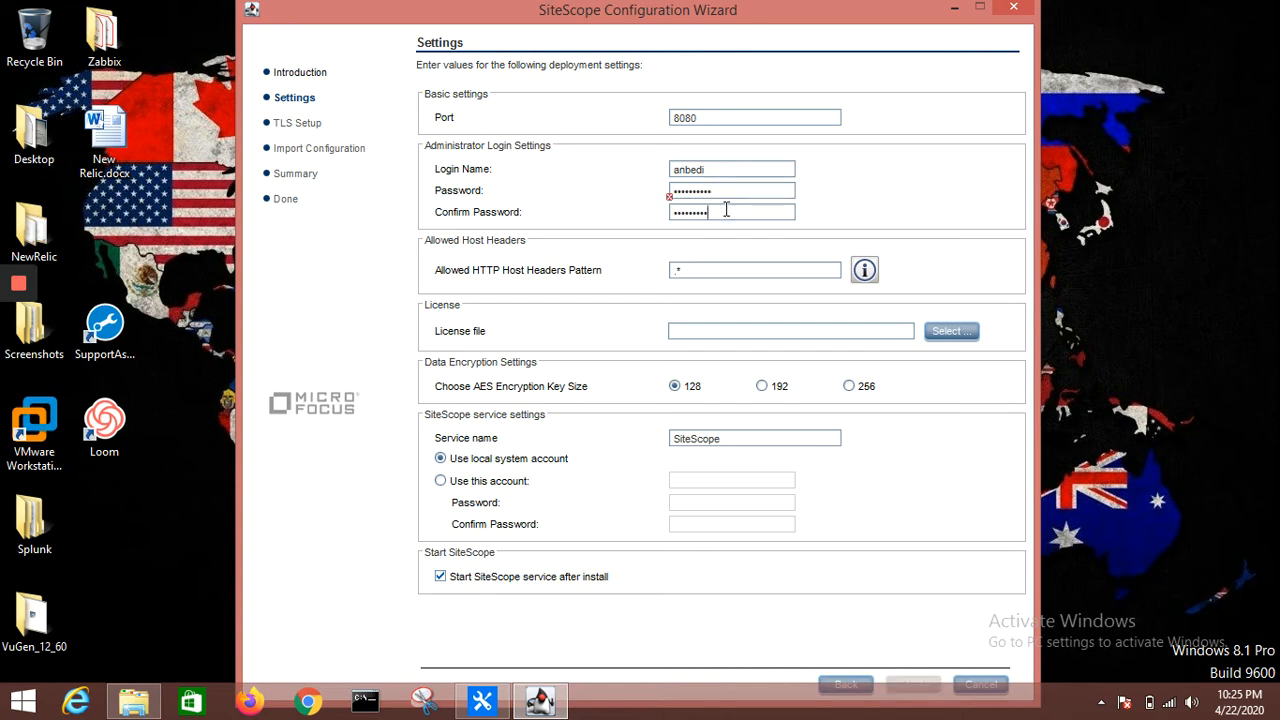
pyautogui.write('•')
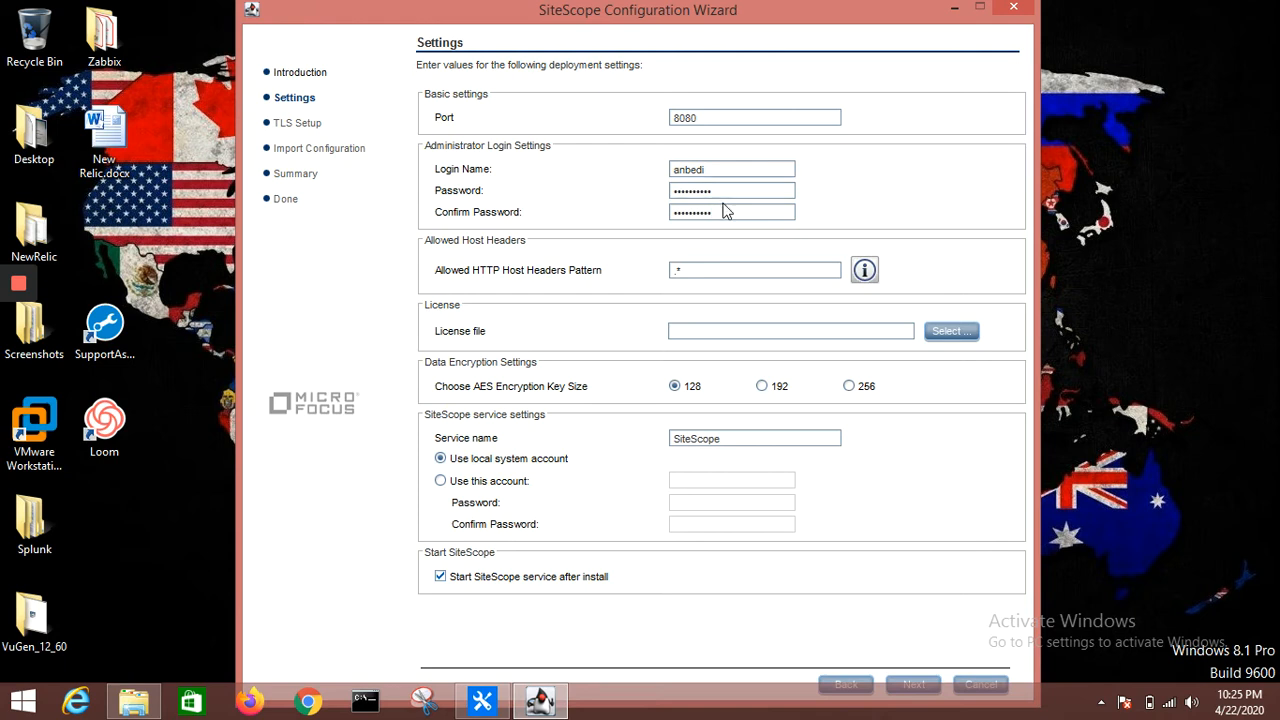
pyautogui.click(722, 190)
pyautogui.press('BackSpace')
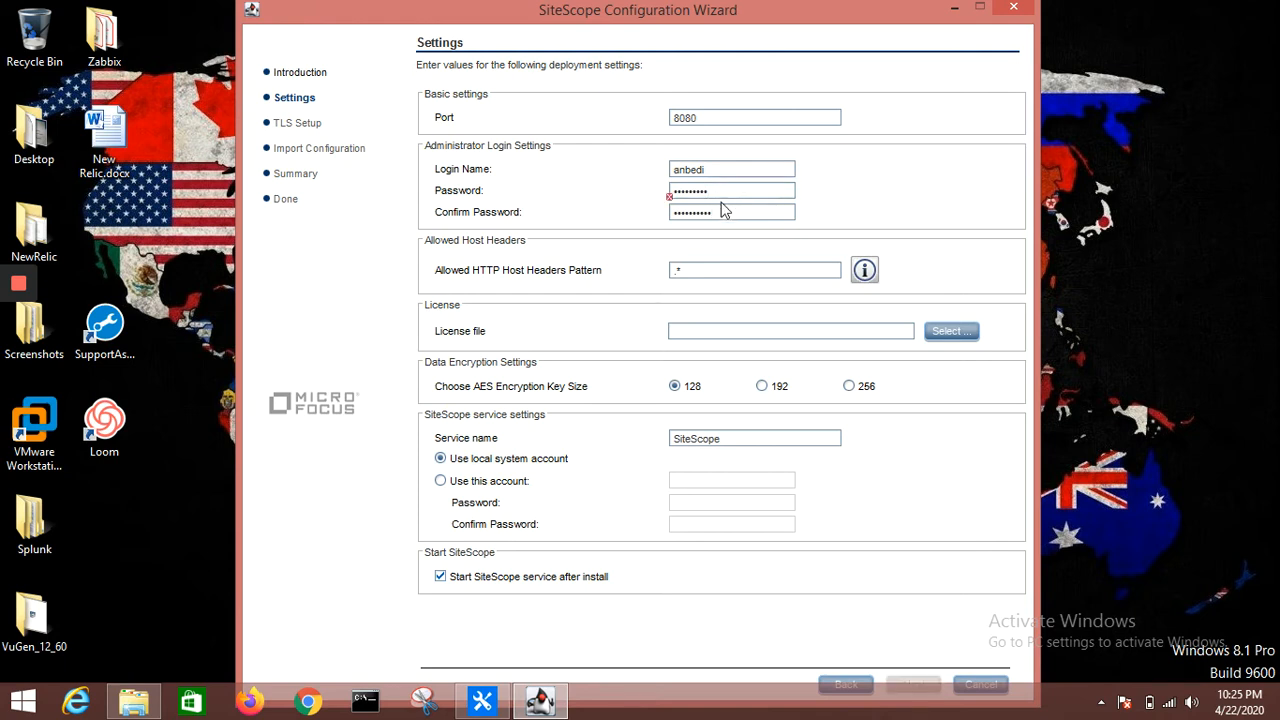
pyautogui.click(724, 210)
pyautogui.press('BackSpace')
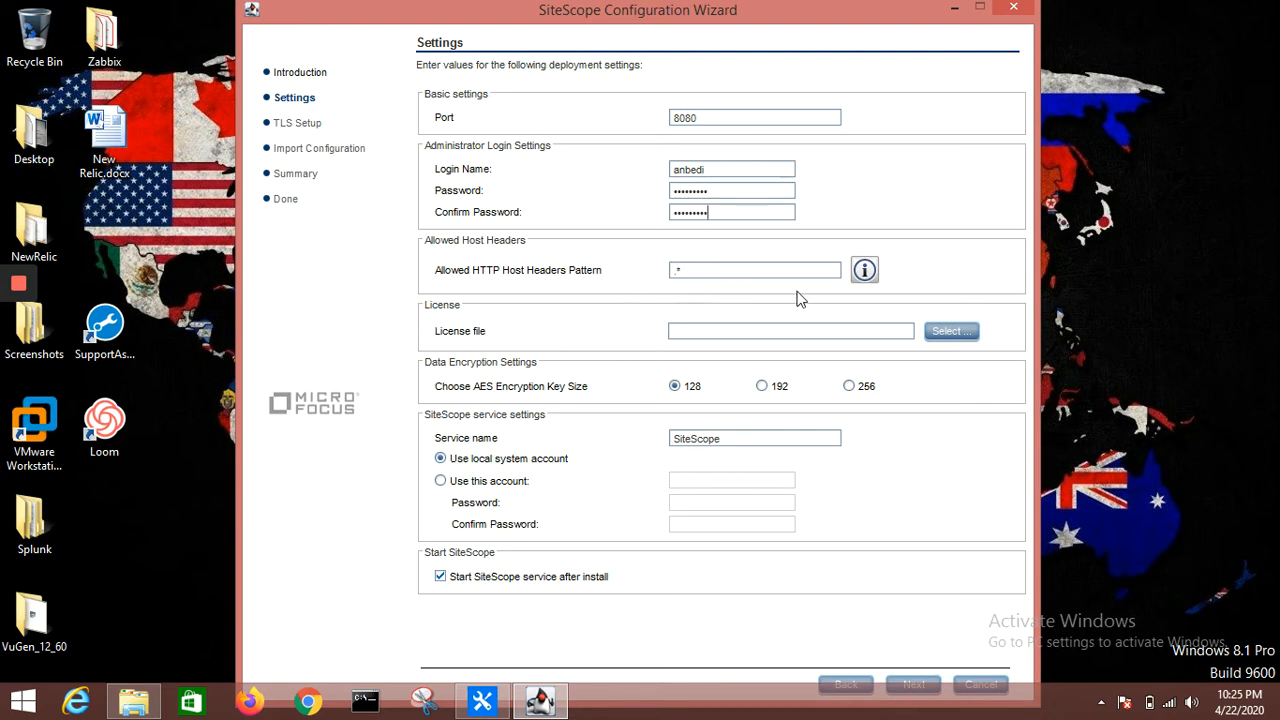
# Step: Read the Allowed HTTP Host Headers Pattern explanation, then keep port 8080 and continue to TLS Setup
pyautogui.click(866, 272)
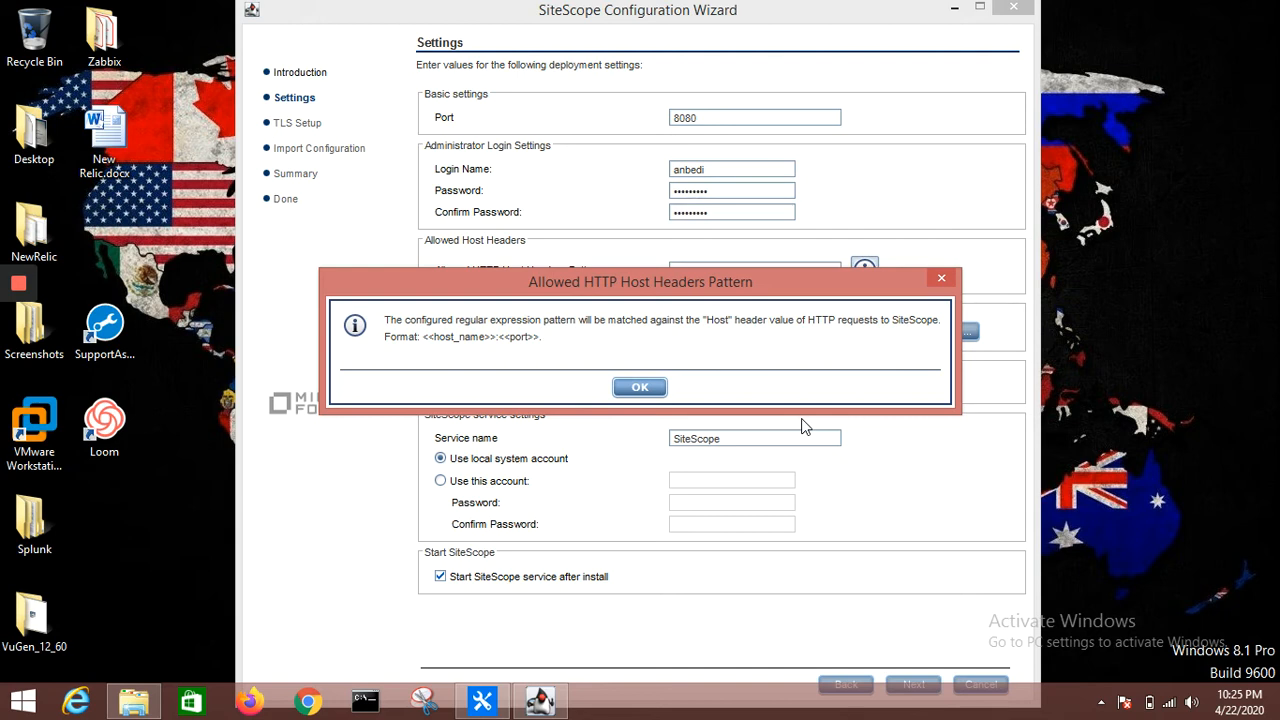
pyautogui.click(642, 388)
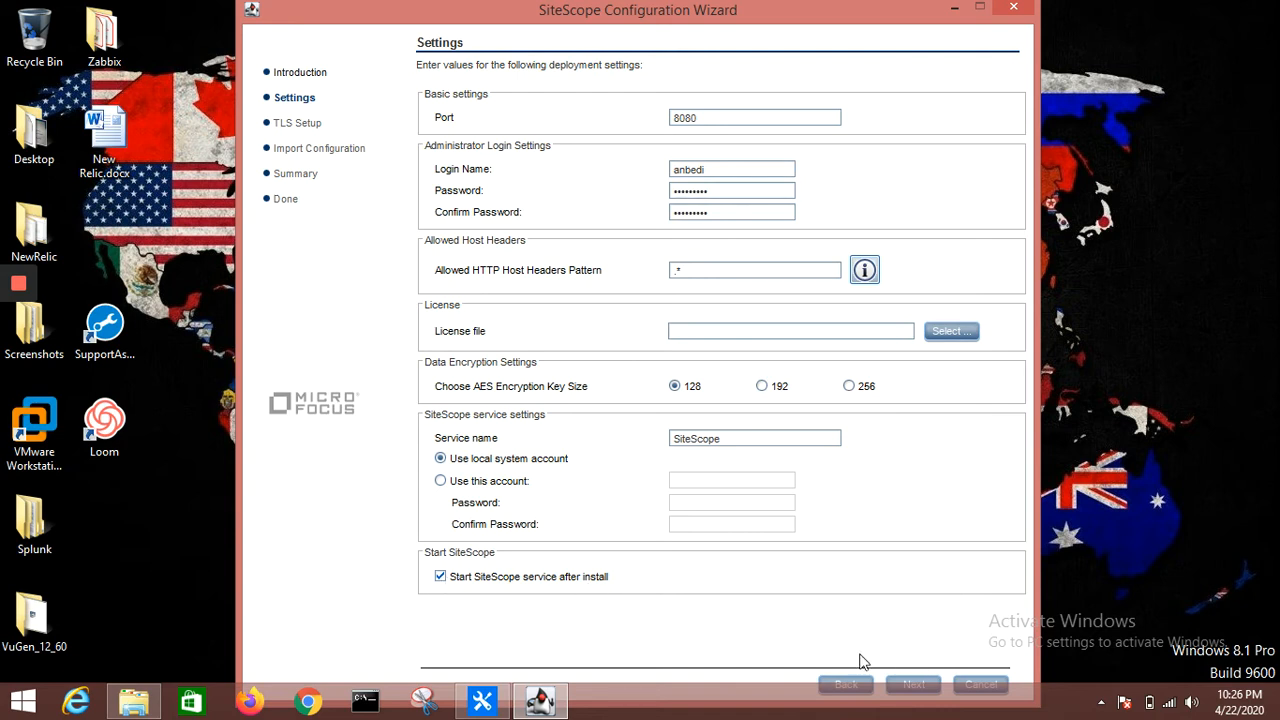
pyautogui.click(911, 684)
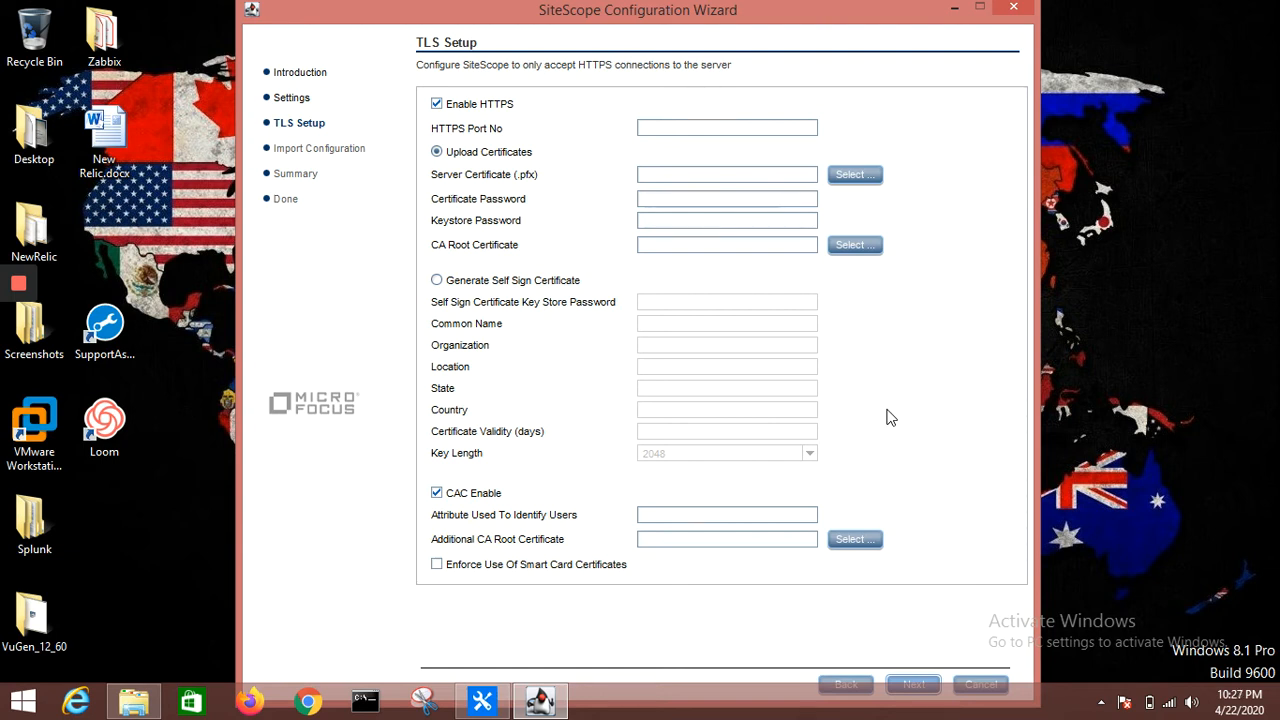
# Step: Uncheck Enable HTTPS, acknowledge the warning, and advance to Import Configuration
pyautogui.click(449, 104)
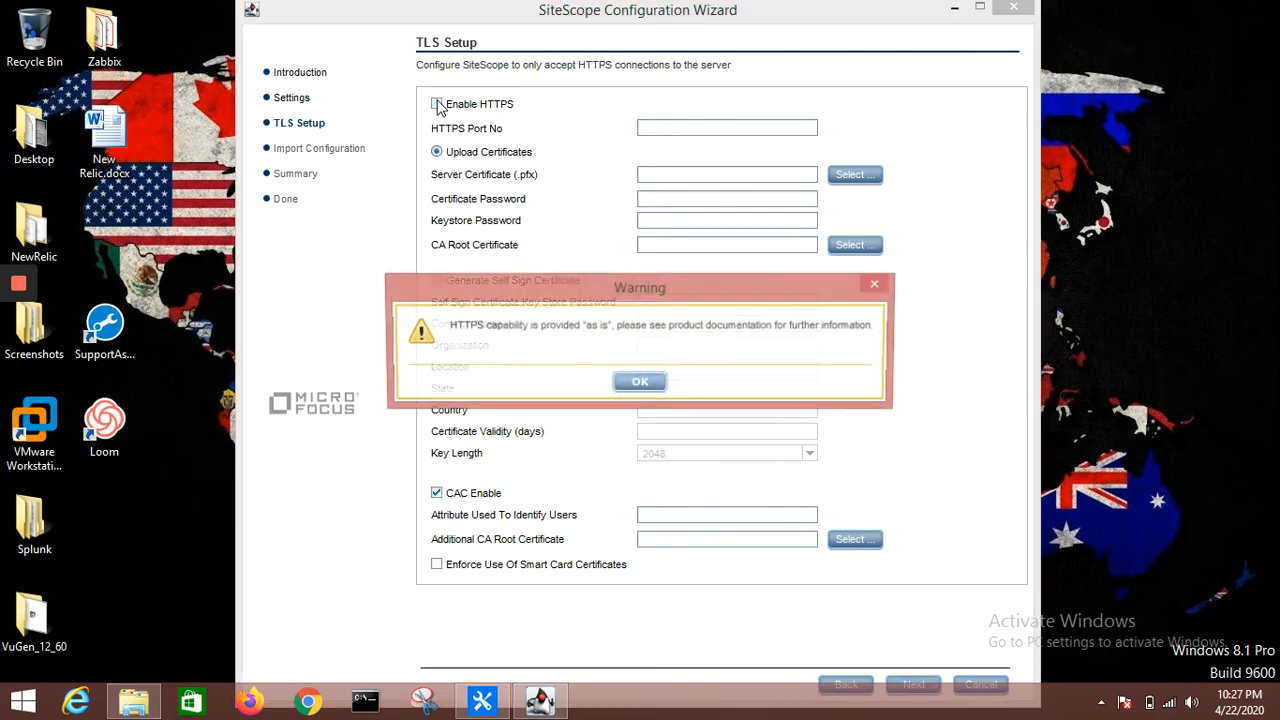
pyautogui.click(640, 382)
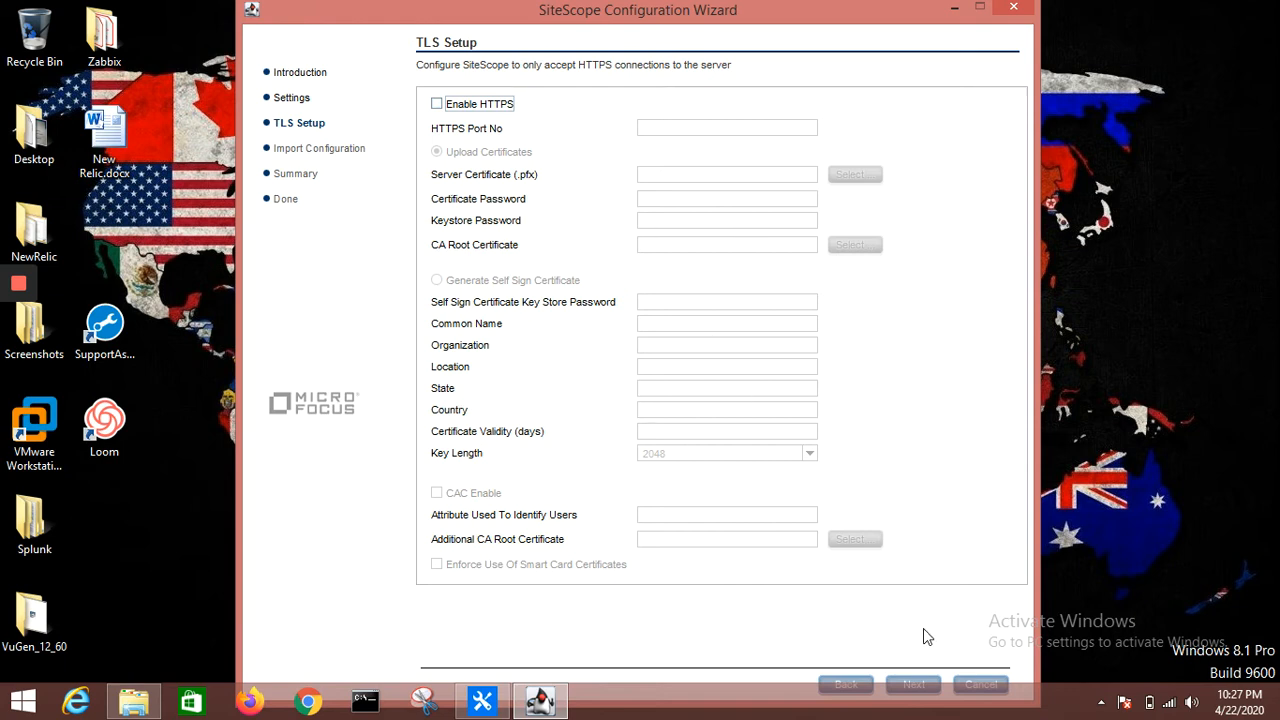
pyautogui.click(912, 684)
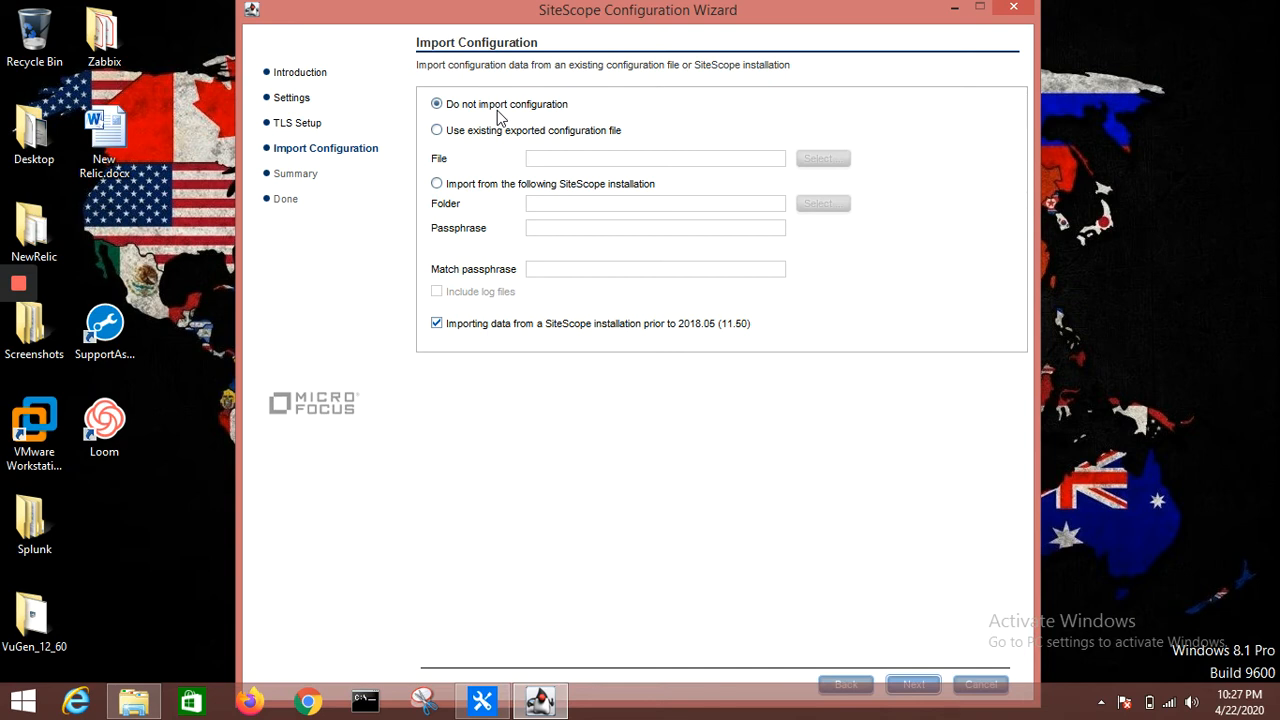
# Step: Revert from an exported configuration file to 'Do not import configuration' and start configuration
pyautogui.click(437, 131)
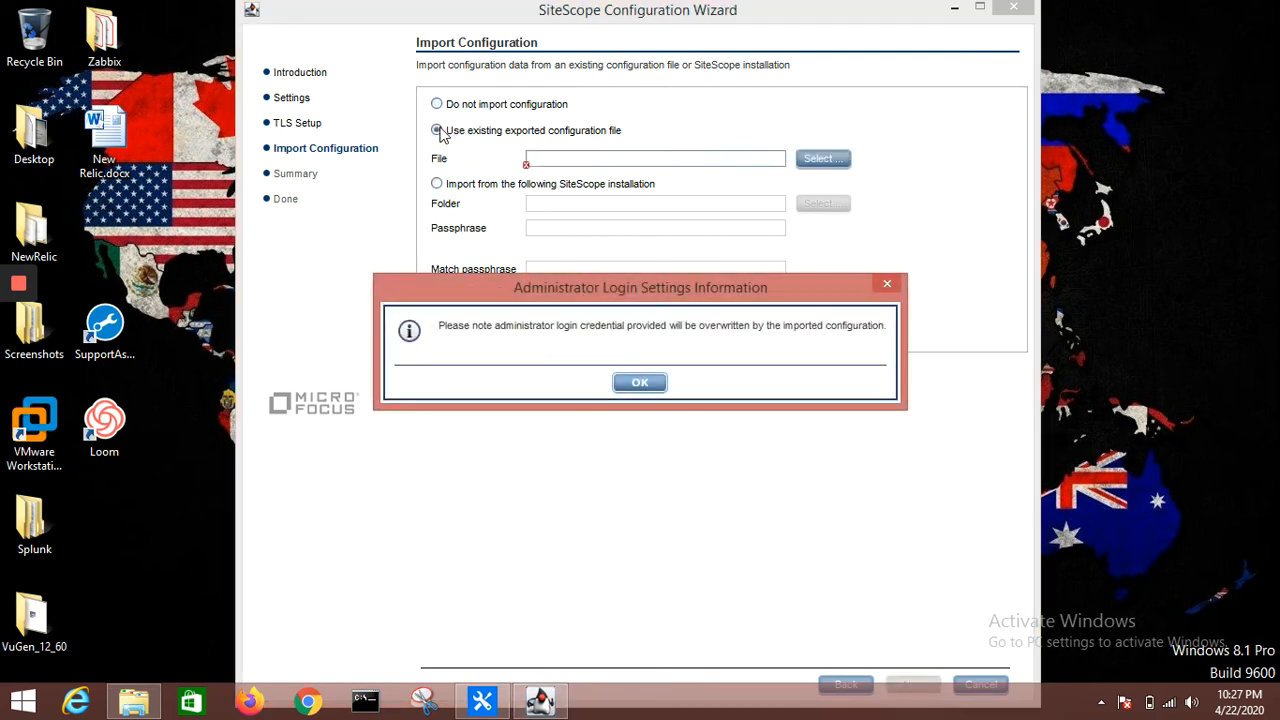
pyautogui.click(640, 390)
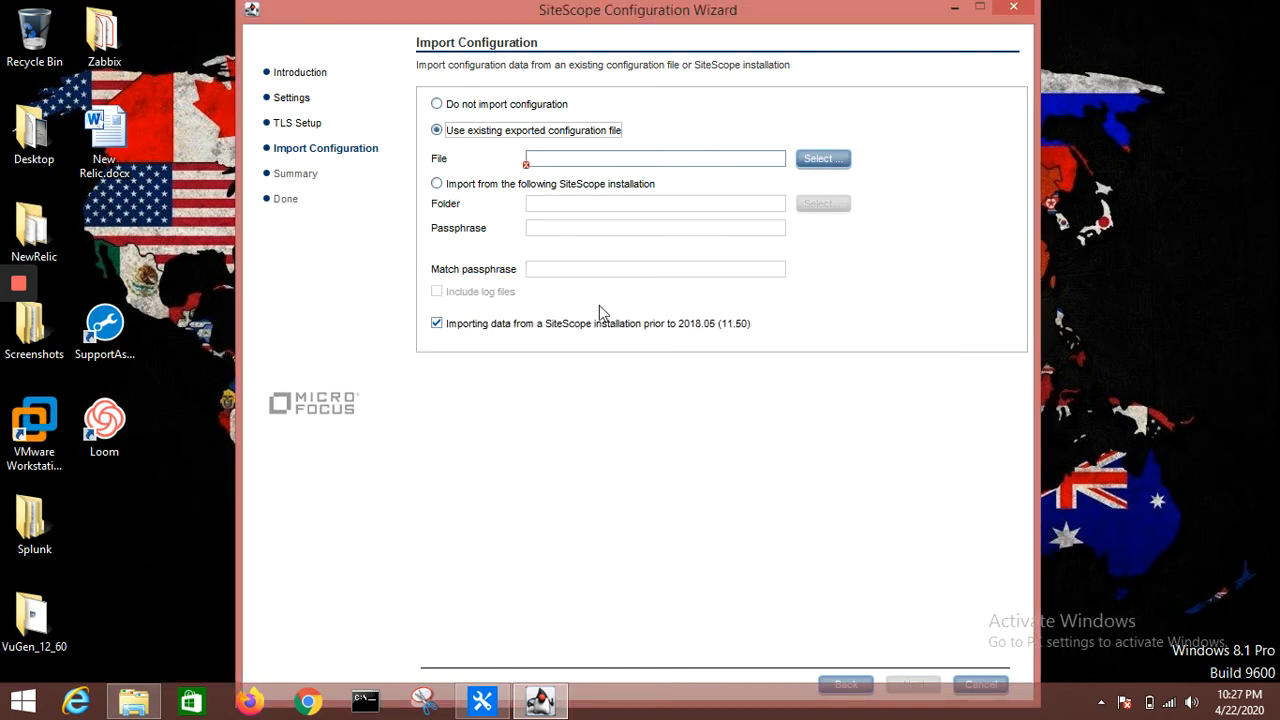
pyautogui.click(436, 104)
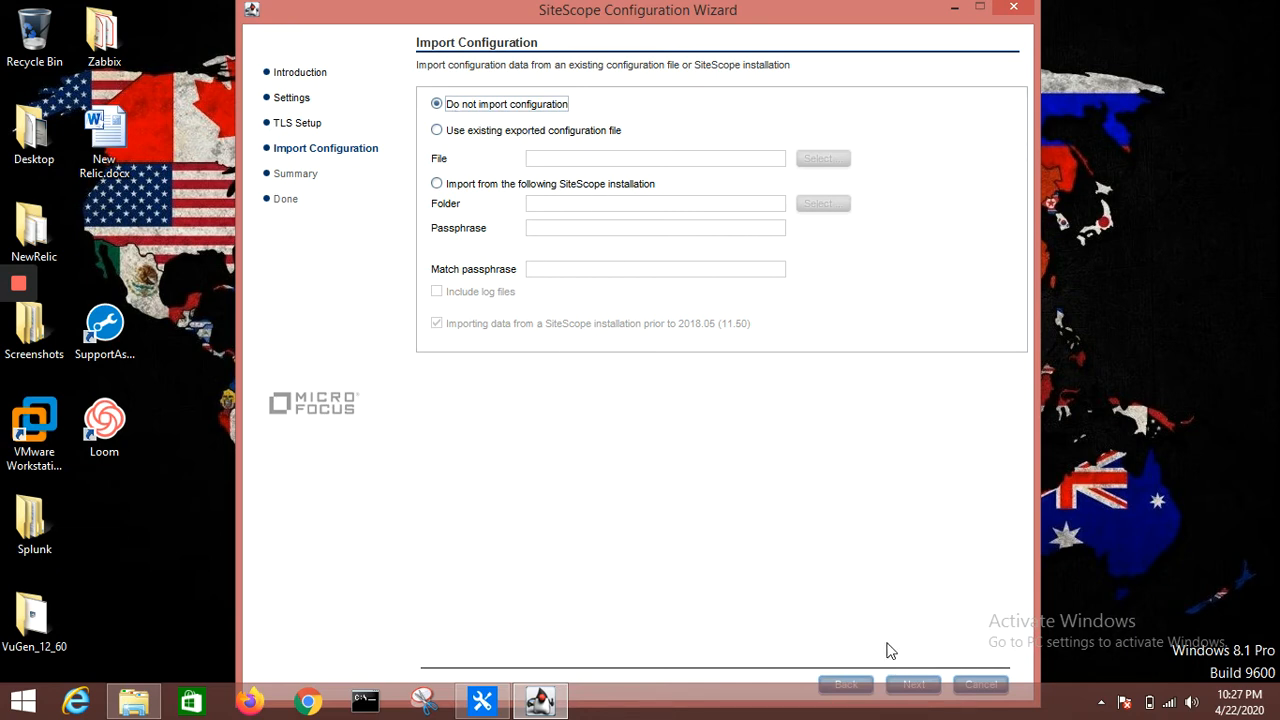
pyautogui.click(912, 684)
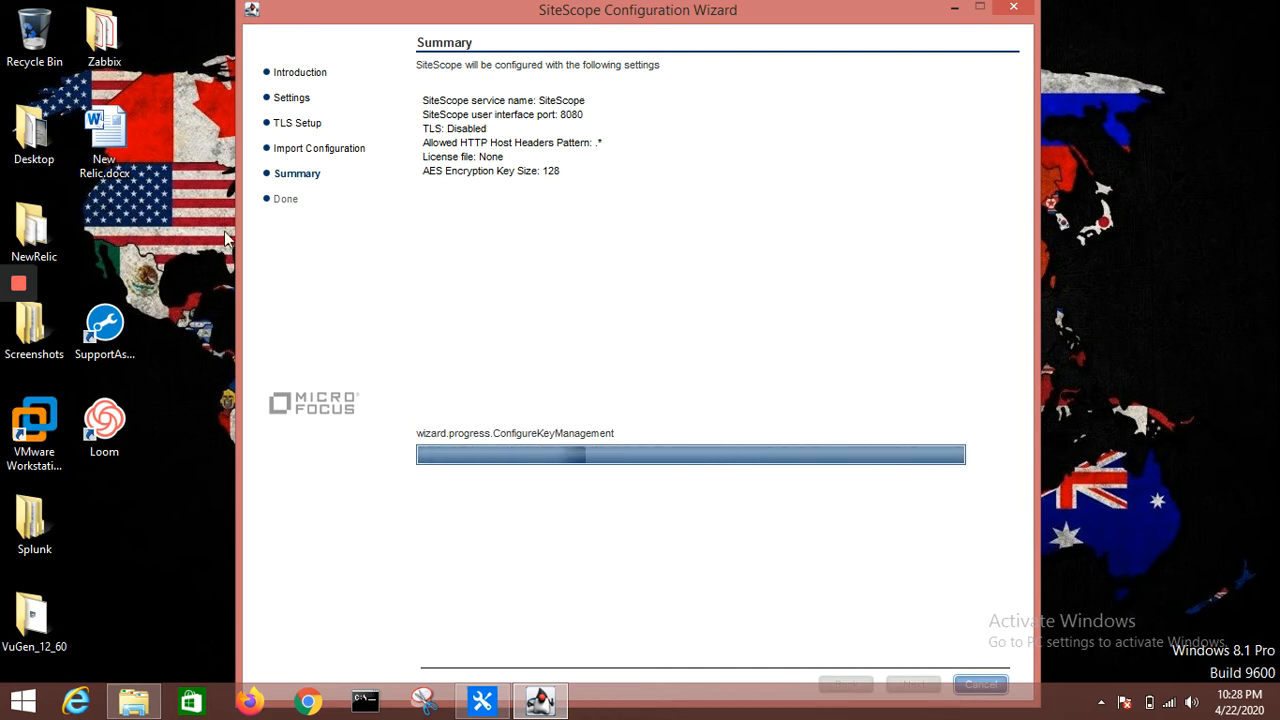
# Step: Select the localhost:8080/SiteScope address on the Done page and close the wizard with Finish
pyautogui.moveTo(22, 323)
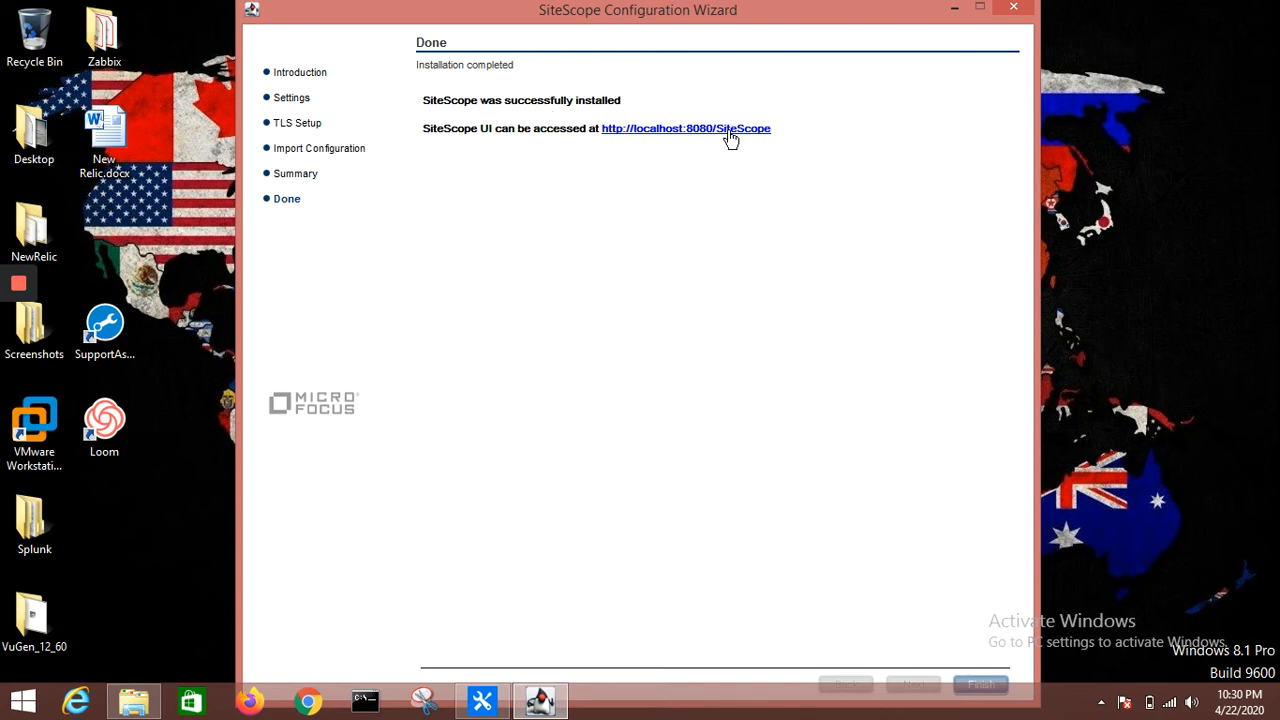
pyautogui.moveTo(785, 137); pyautogui.dragTo(604, 137)
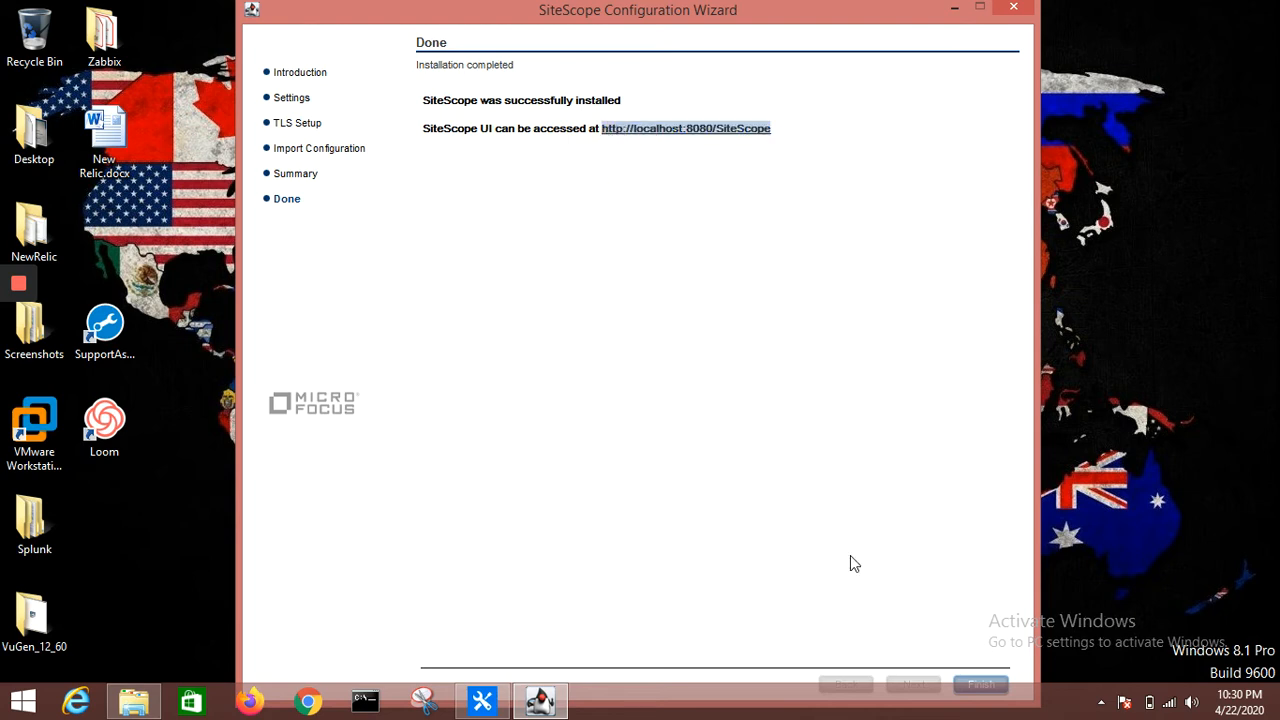
pyautogui.click(978, 686)
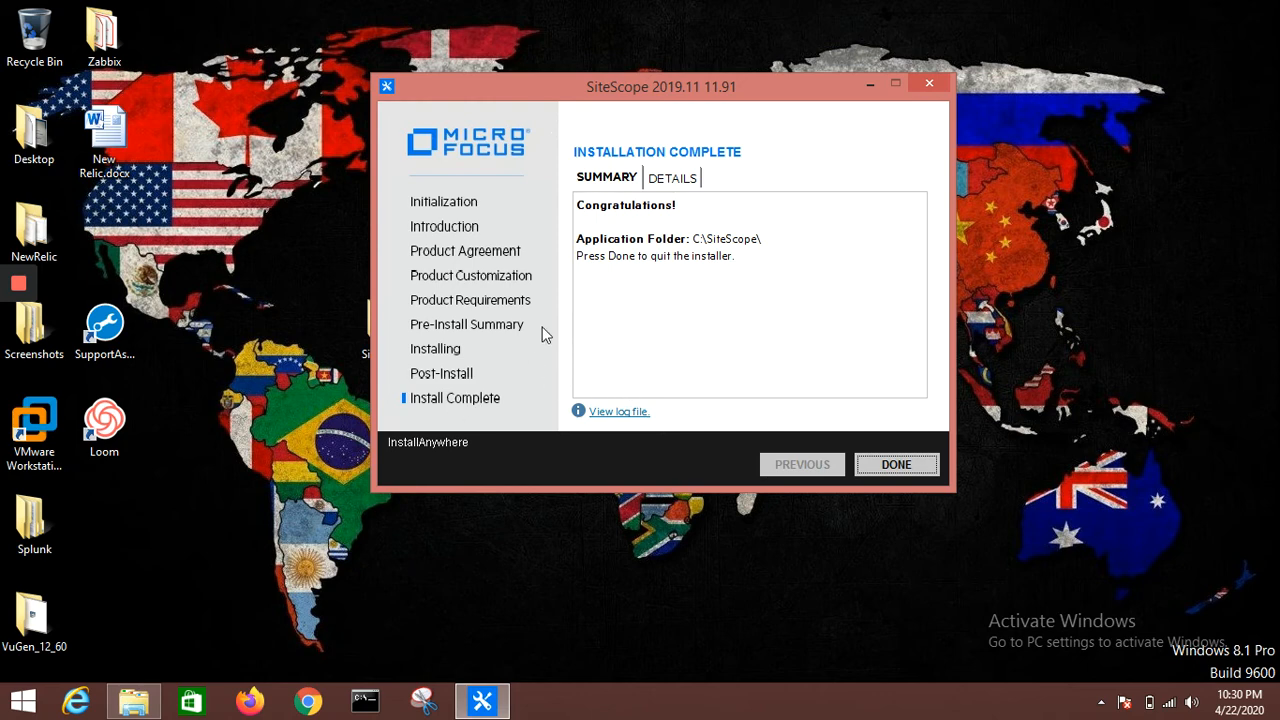
# Step: Review installed components under DETAILS and SUMMARY, then close the installer with DONE
pyautogui.click(673, 180)
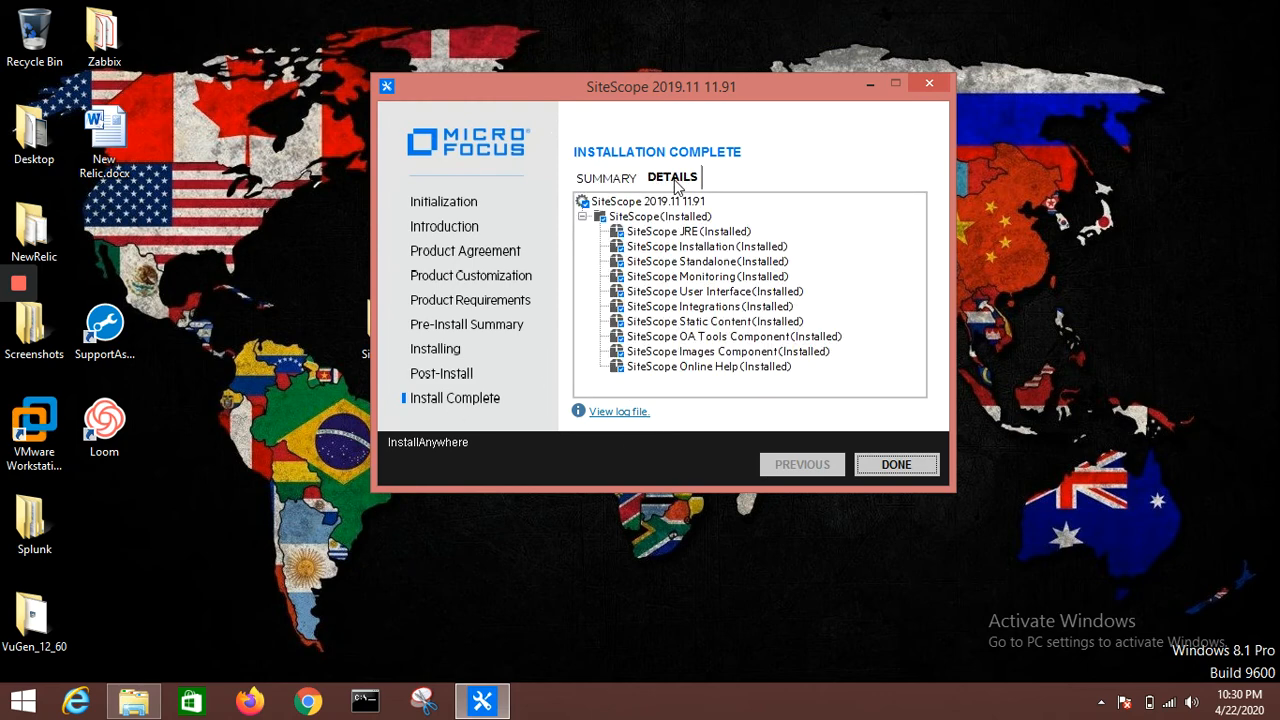
pyautogui.click(617, 184)
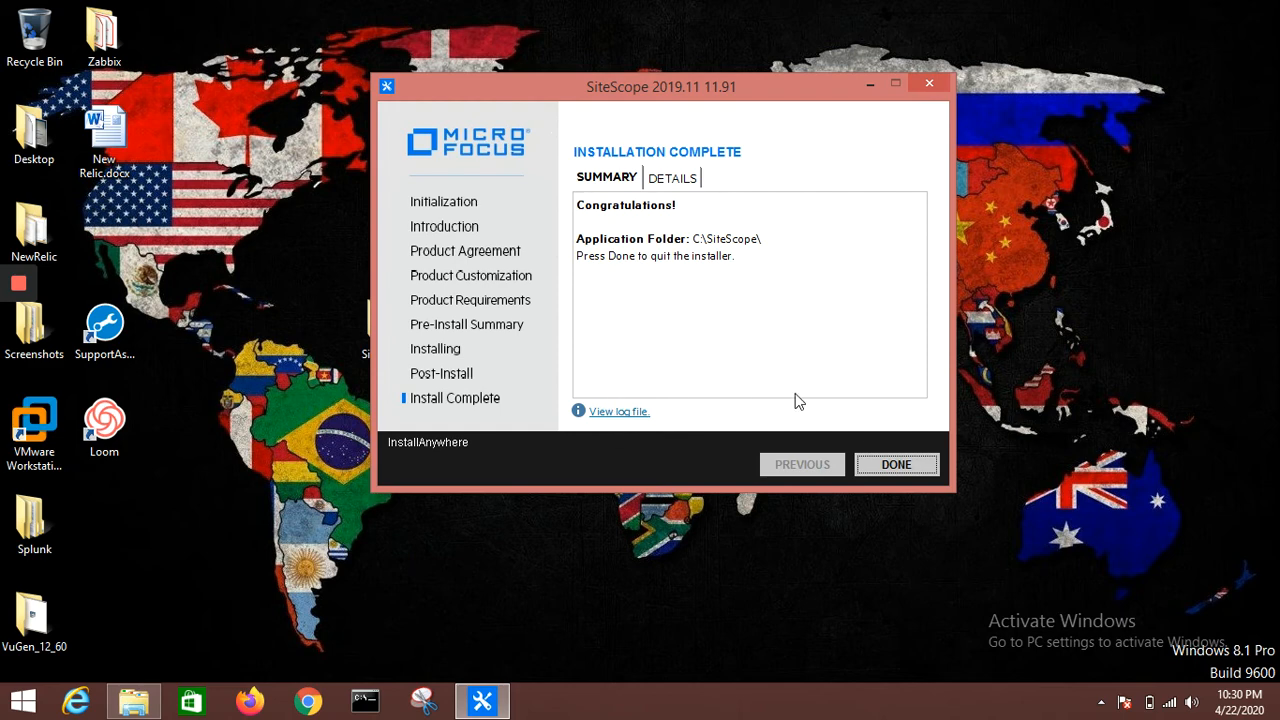
pyautogui.click(890, 468)
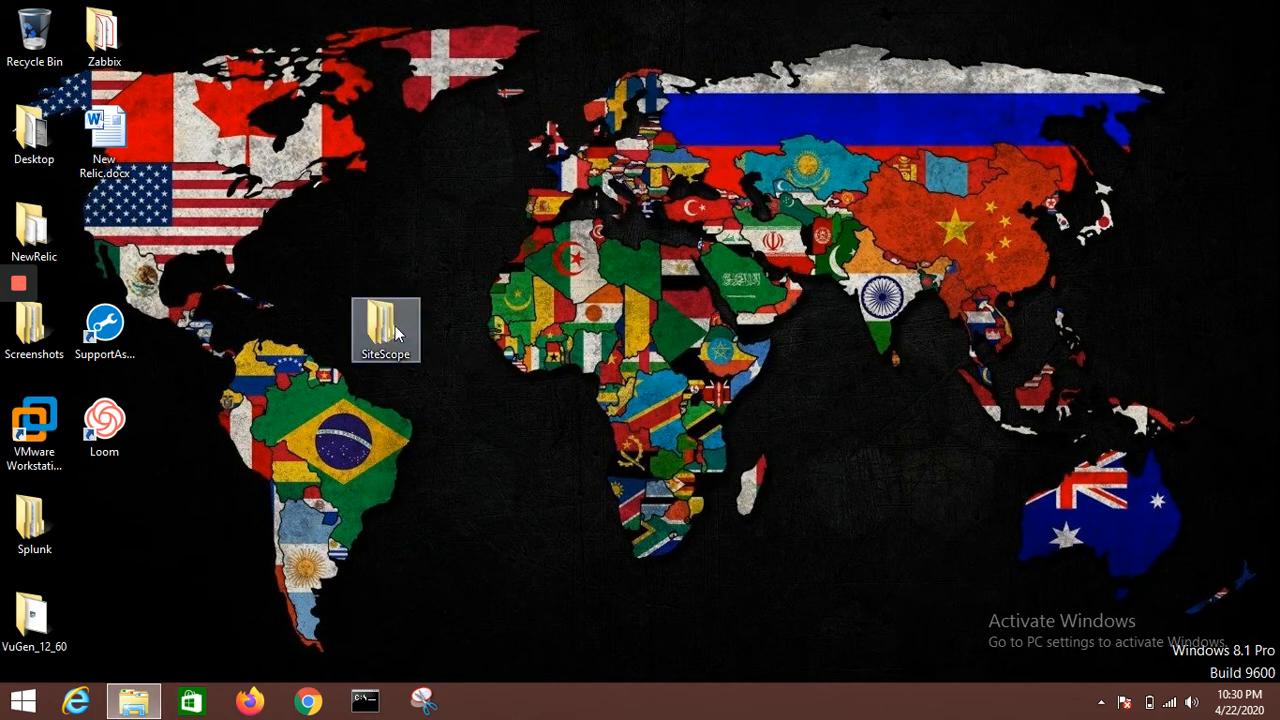
# Step: Move the SiteScope folder into the left icon column and launch services.msc from Run
pyautogui.moveTo(392, 332); pyautogui.dragTo(136, 231)
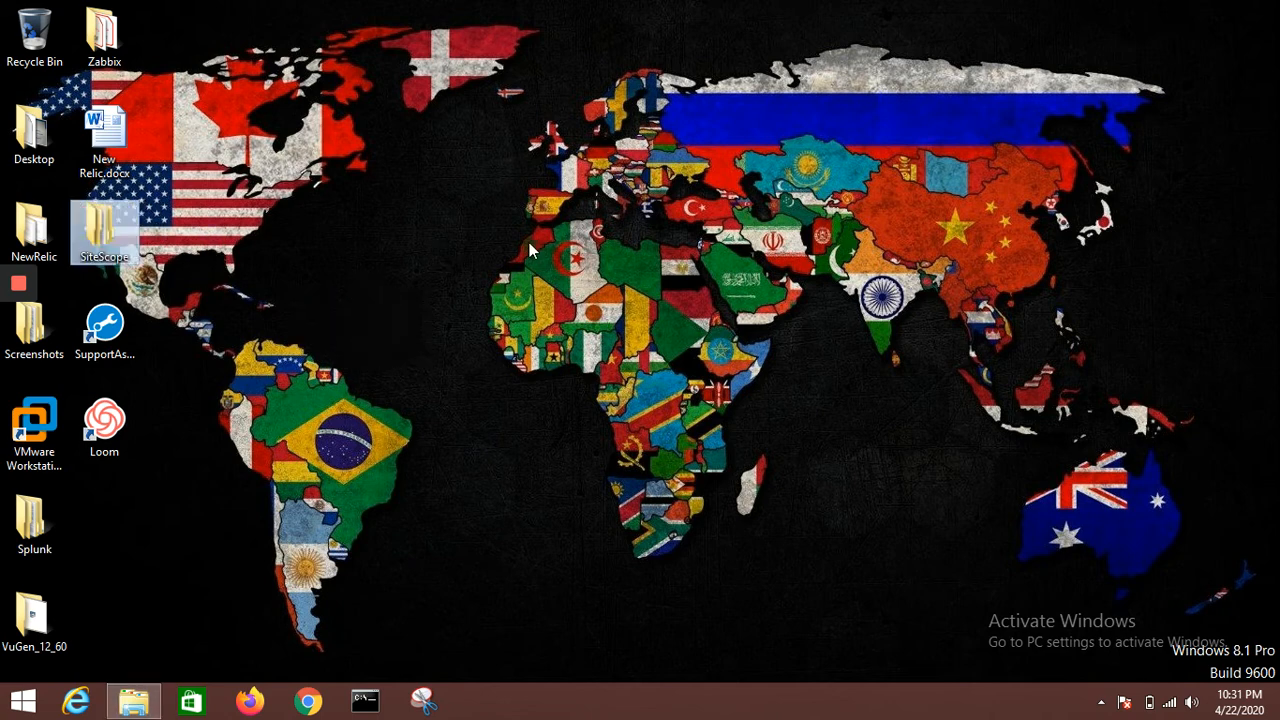
pyautogui.press('super+r')
pyautogui.write('se')
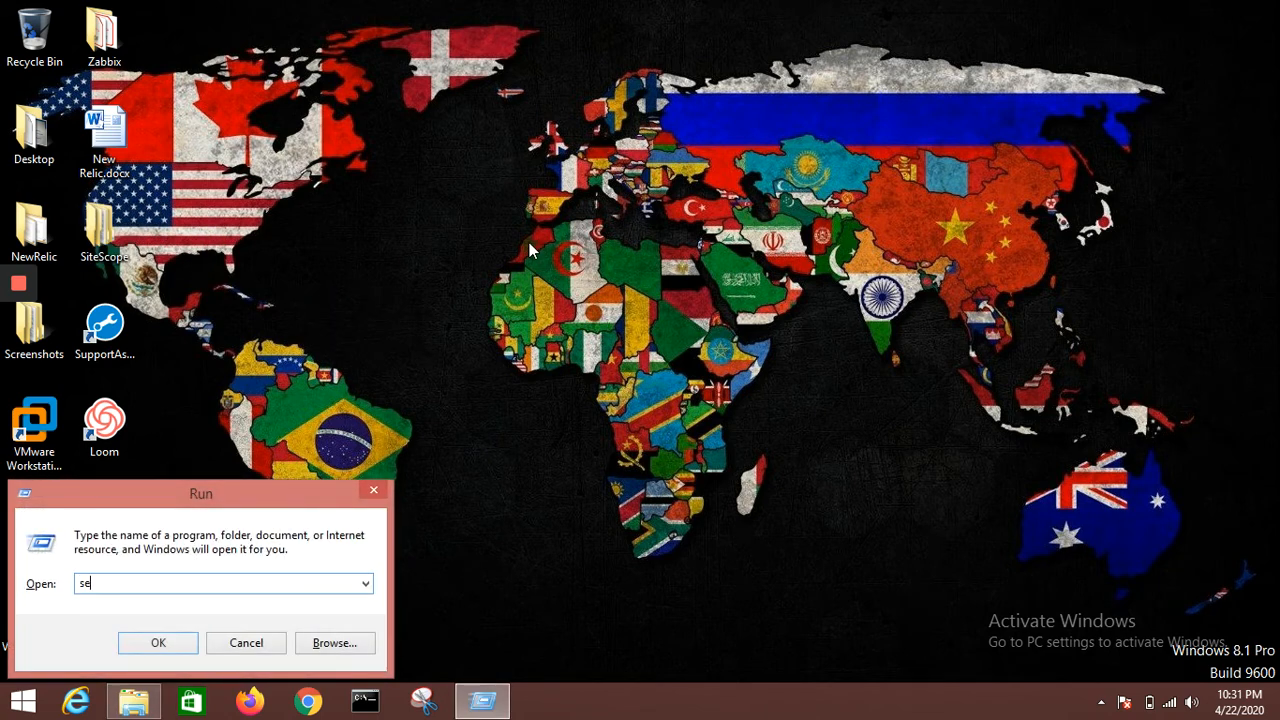
pyautogui.write('rvices.msc')
pyautogui.press('Return')
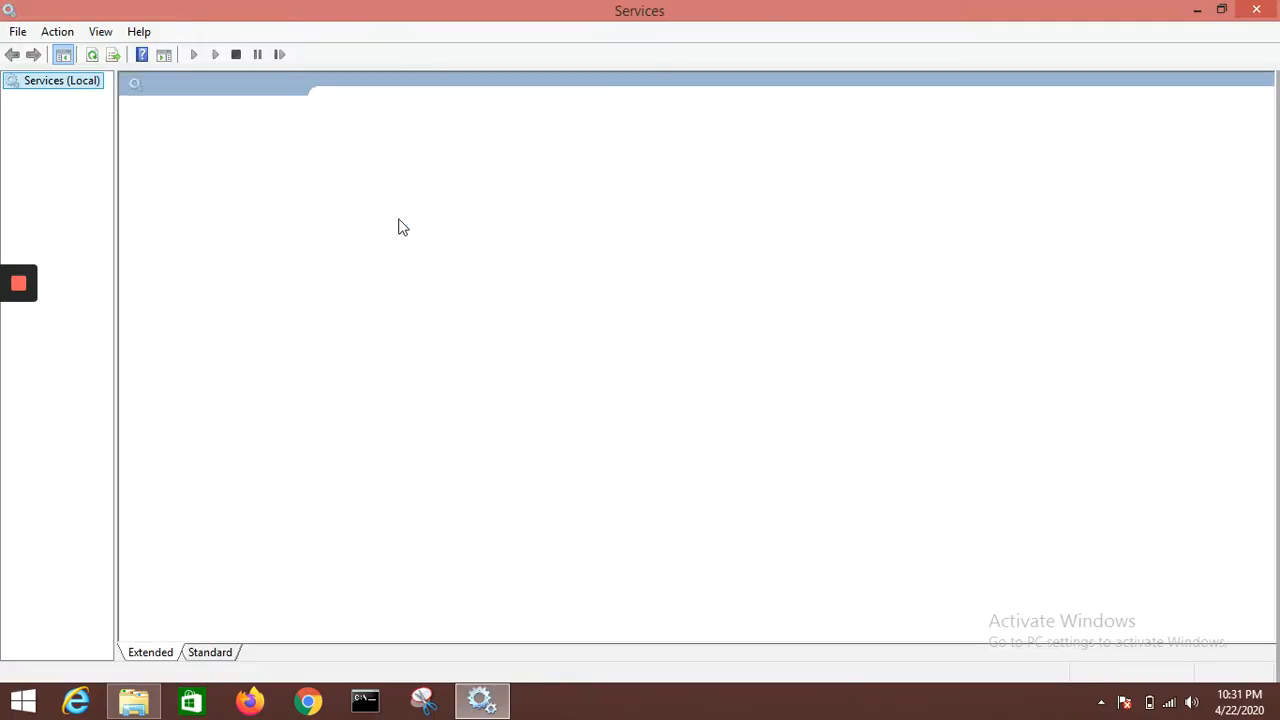
# Step: Search the Services list for the SiteScope entry, refreshing the list along the way
pyautogui.click(390, 252)
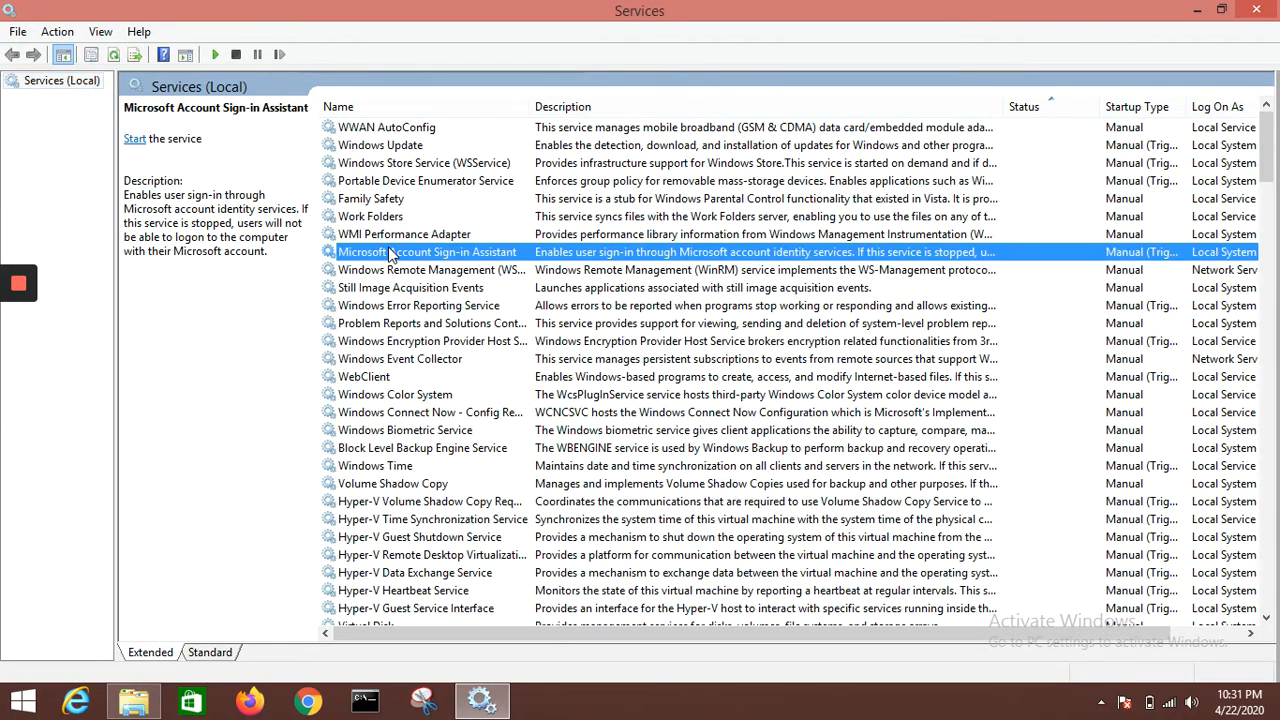
pyautogui.press('m')
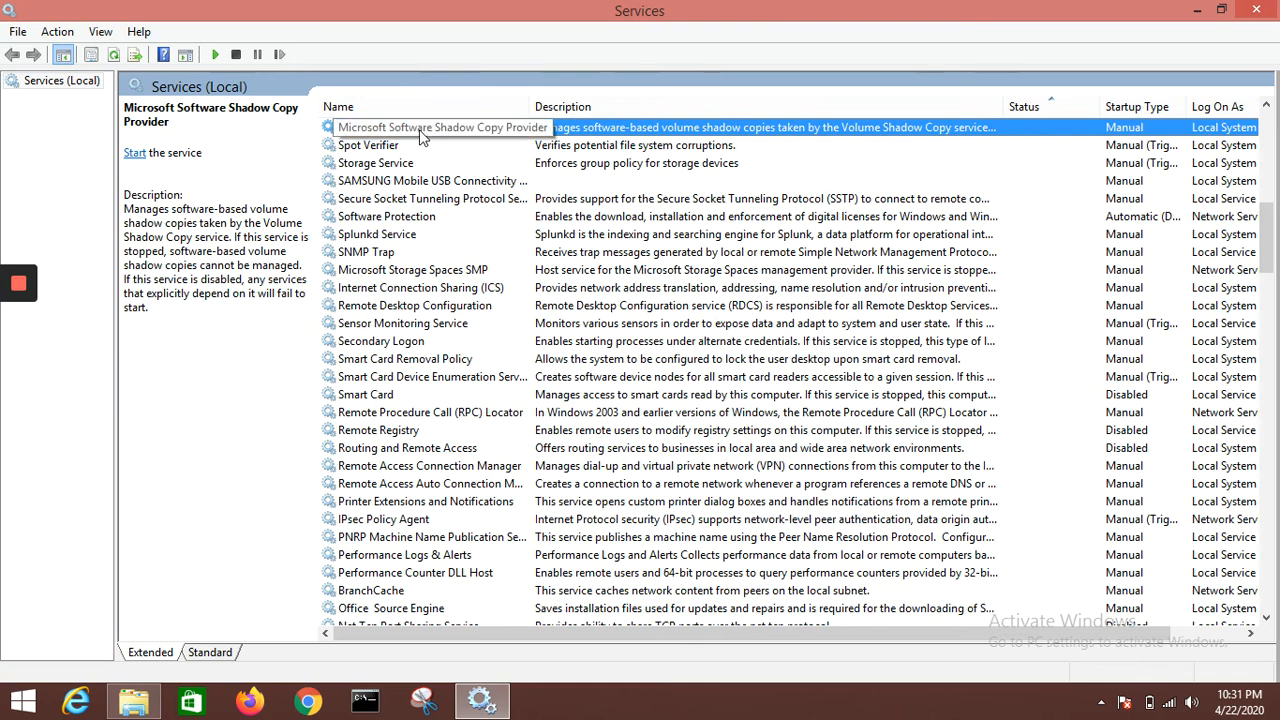
pyautogui.click(392, 251)
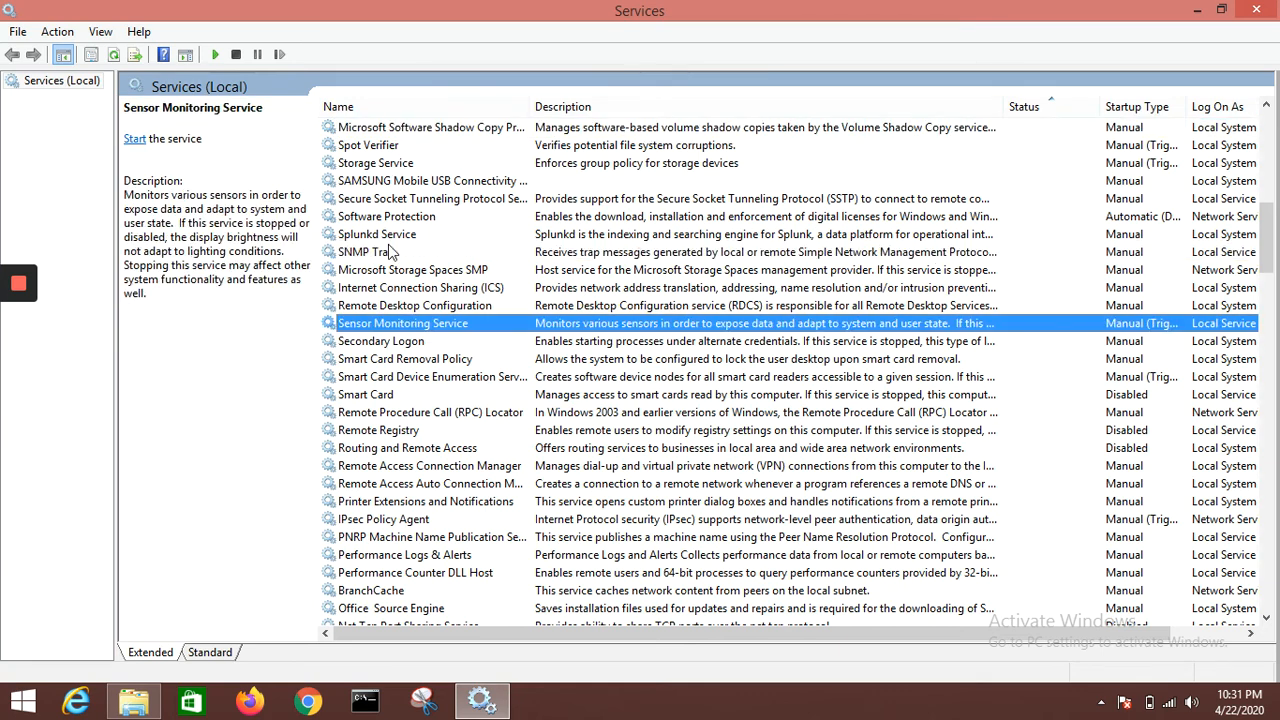
pyautogui.press('s')
pyautogui.press('s')
pyautogui.press('s')
pyautogui.press('s')
pyautogui.press('s')
pyautogui.press('s')
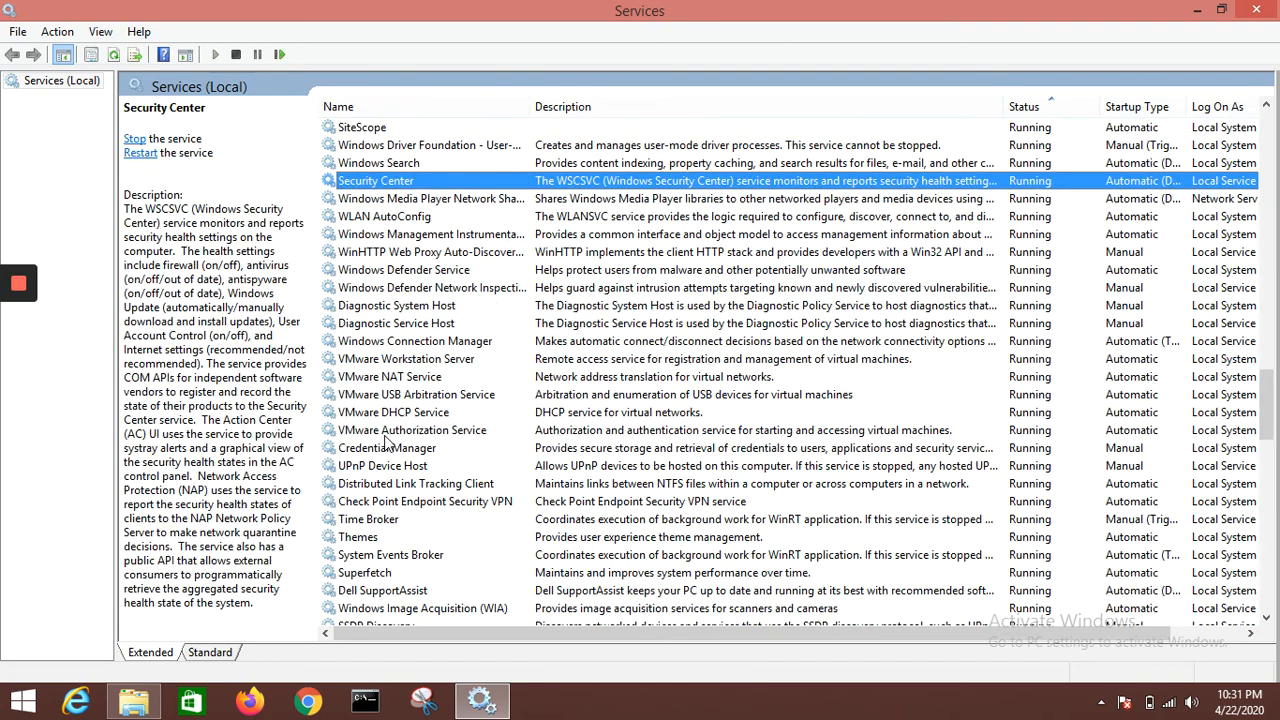
pyautogui.press('s')
pyautogui.press('s')
pyautogui.press('s')
pyautogui.press('s')
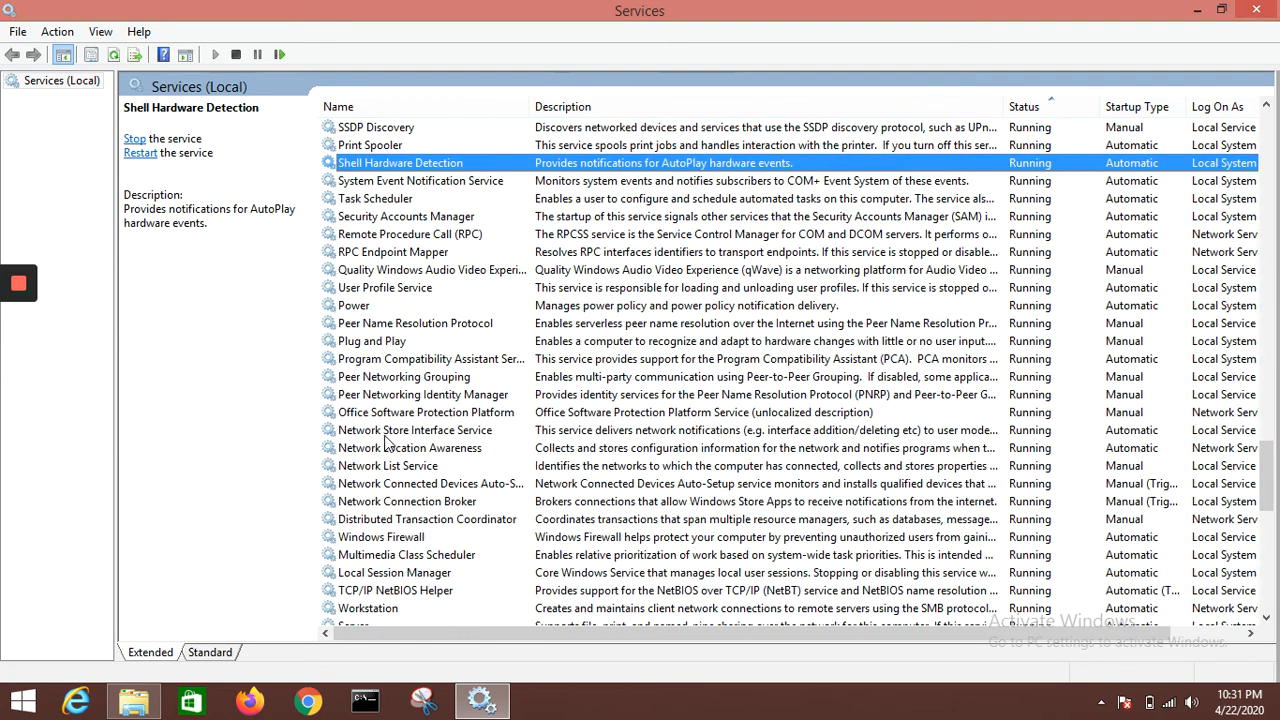
pyautogui.press('m')
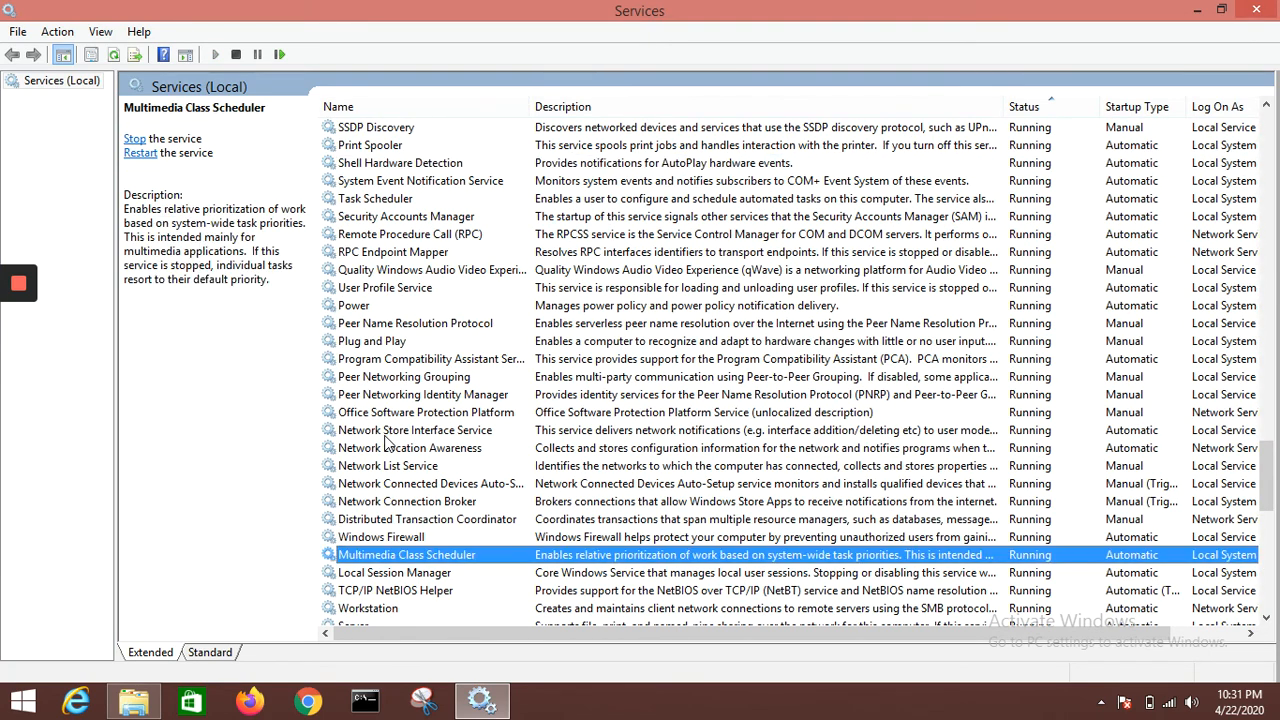
pyautogui.press('m')
pyautogui.press('m')
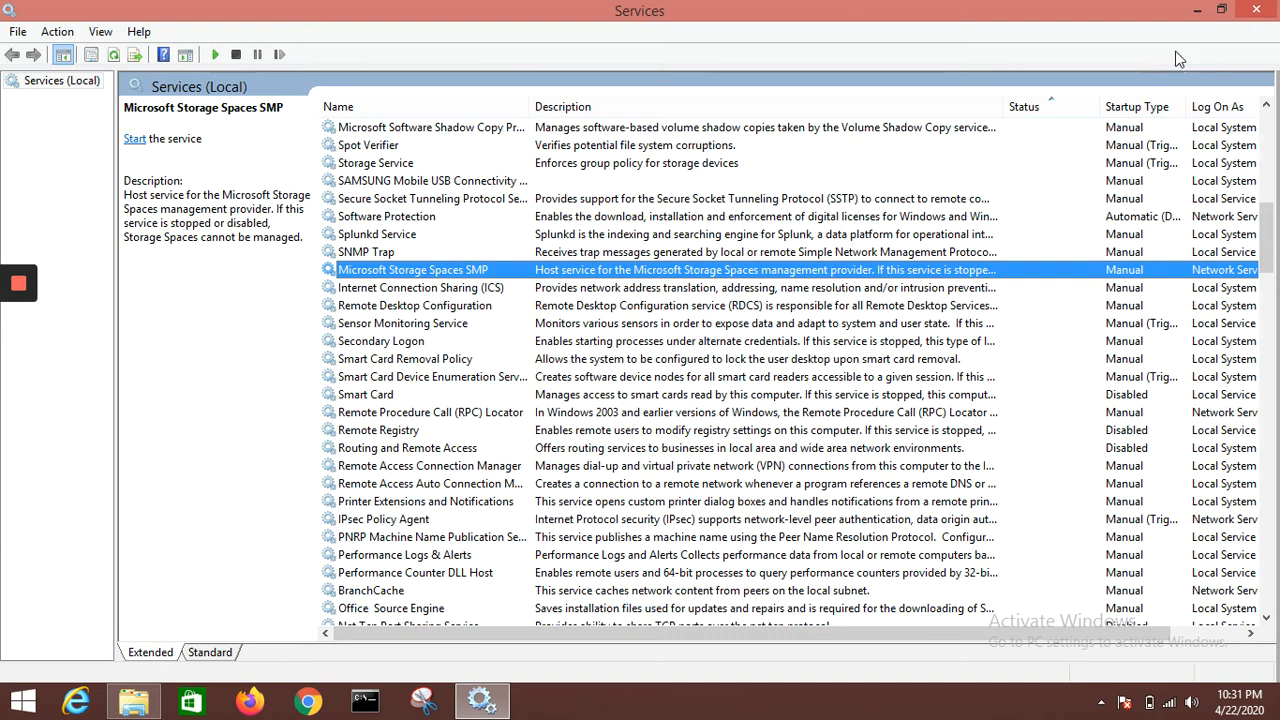
pyautogui.click(114, 55)
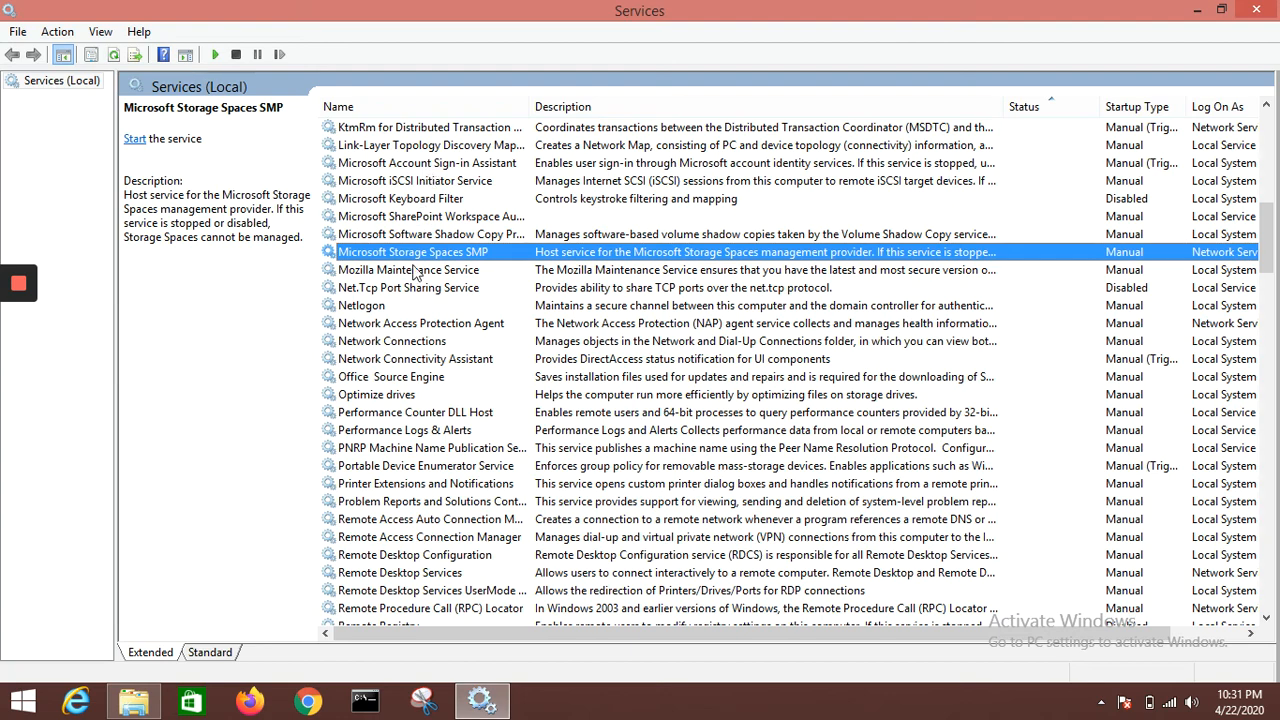
pyautogui.press('s')
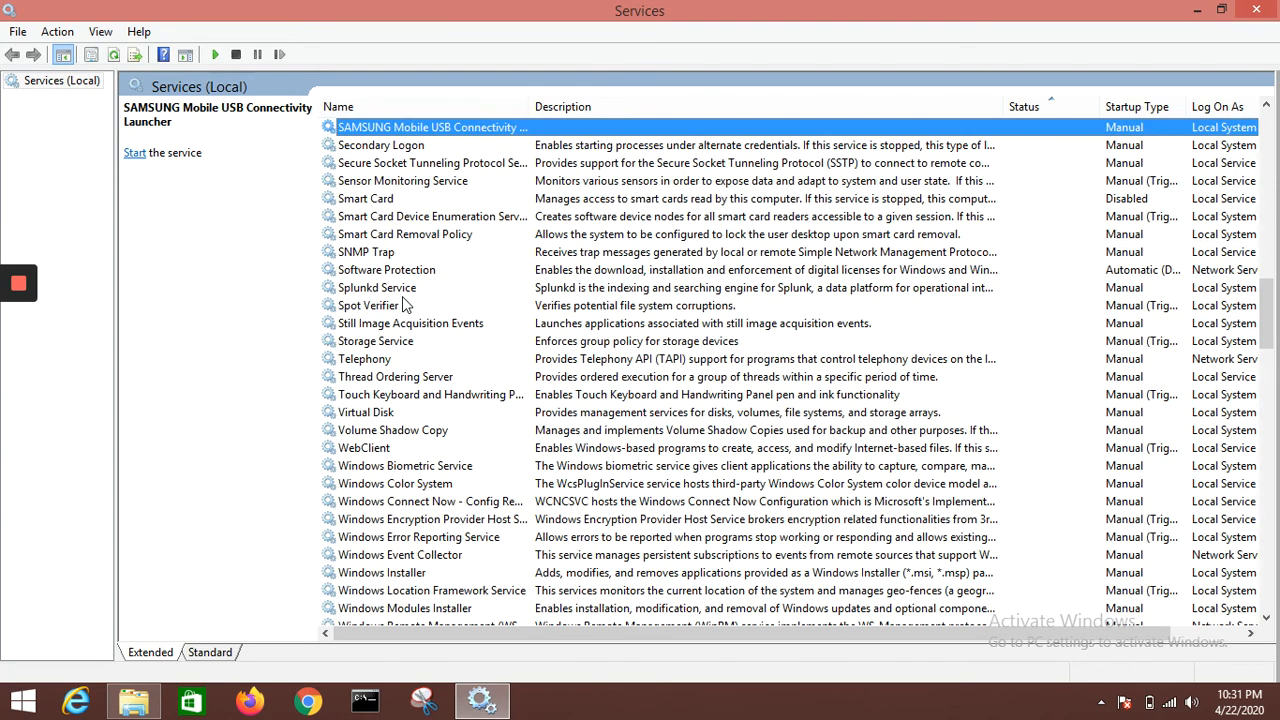
pyautogui.press('h')
# Step: Open Properties for the SiteScope service, which is Running with Automatic startup
pyautogui.click(373, 149)
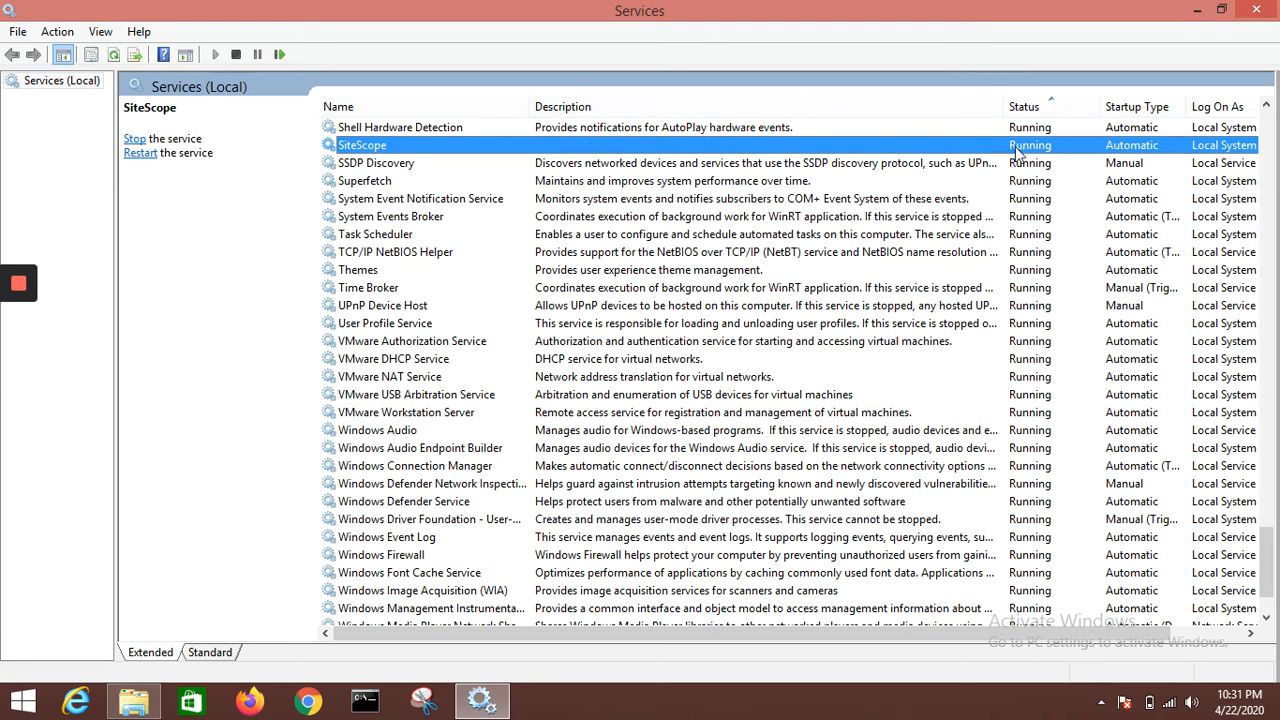
pyautogui.rightClick(716, 146)
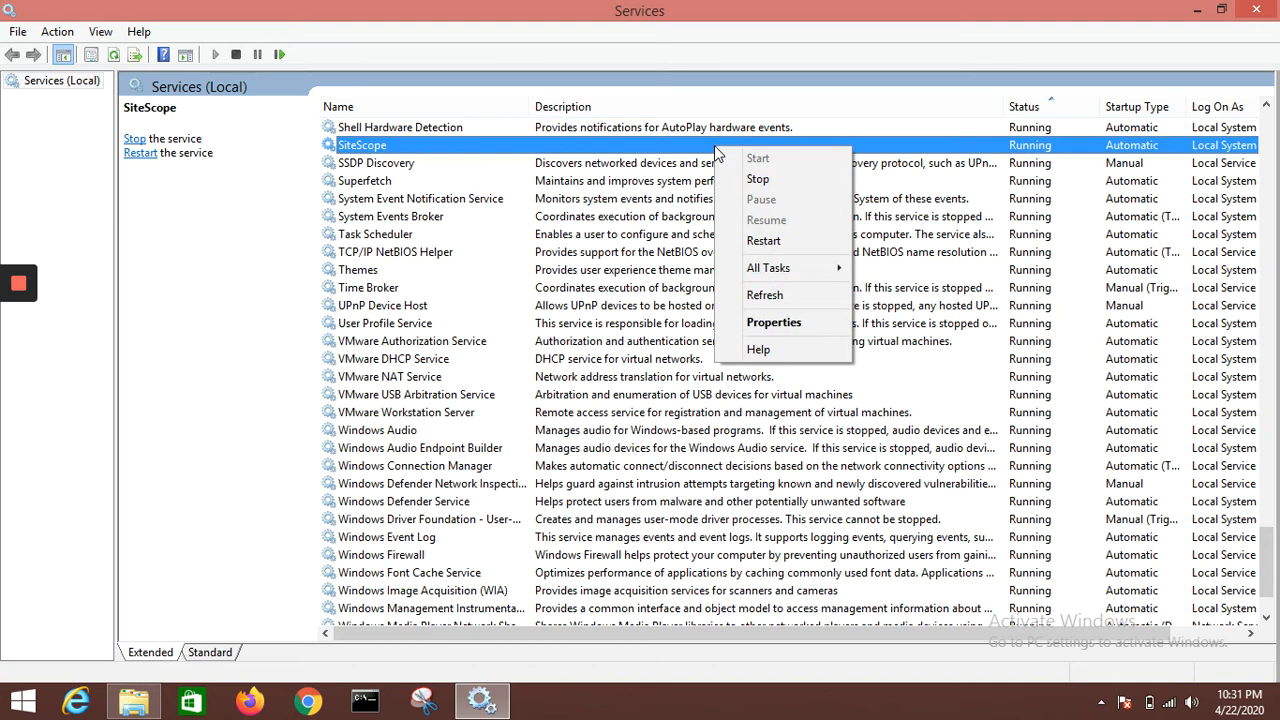
pyautogui.click(765, 323)
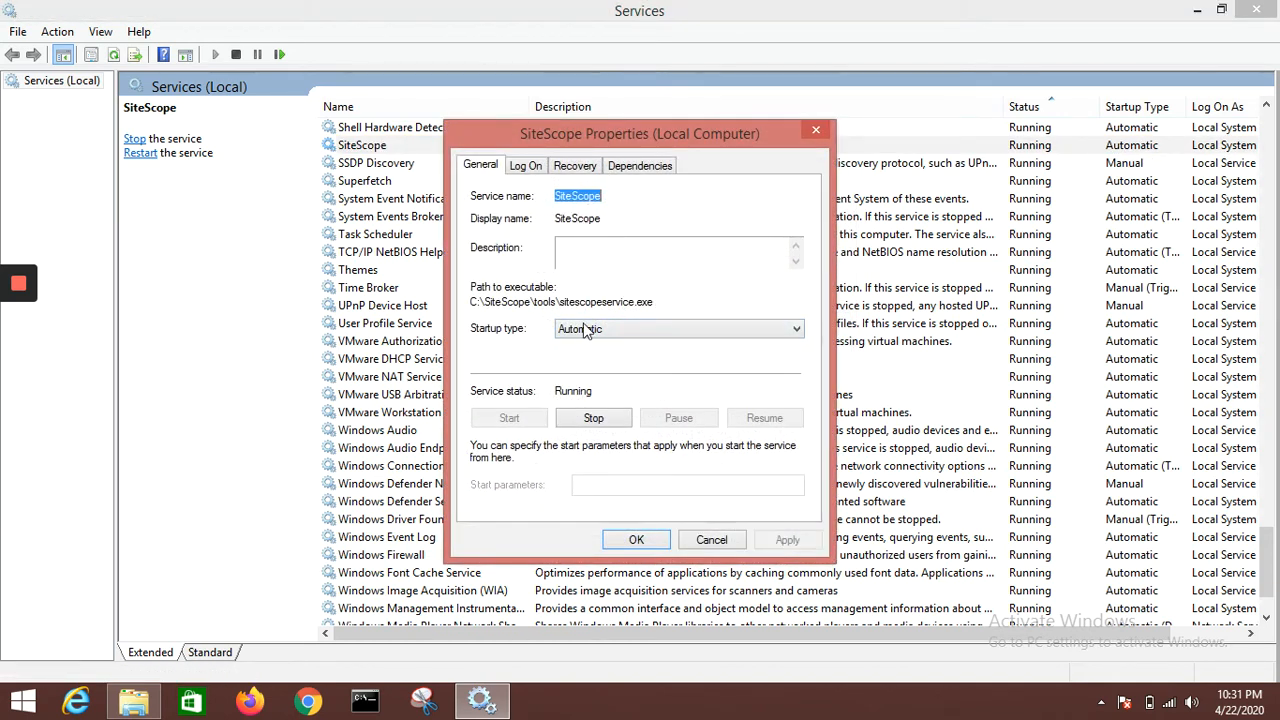
# Step: Confirm SiteScope logs on as Local System account, then close its properties and the Services window
pyautogui.click(532, 170)
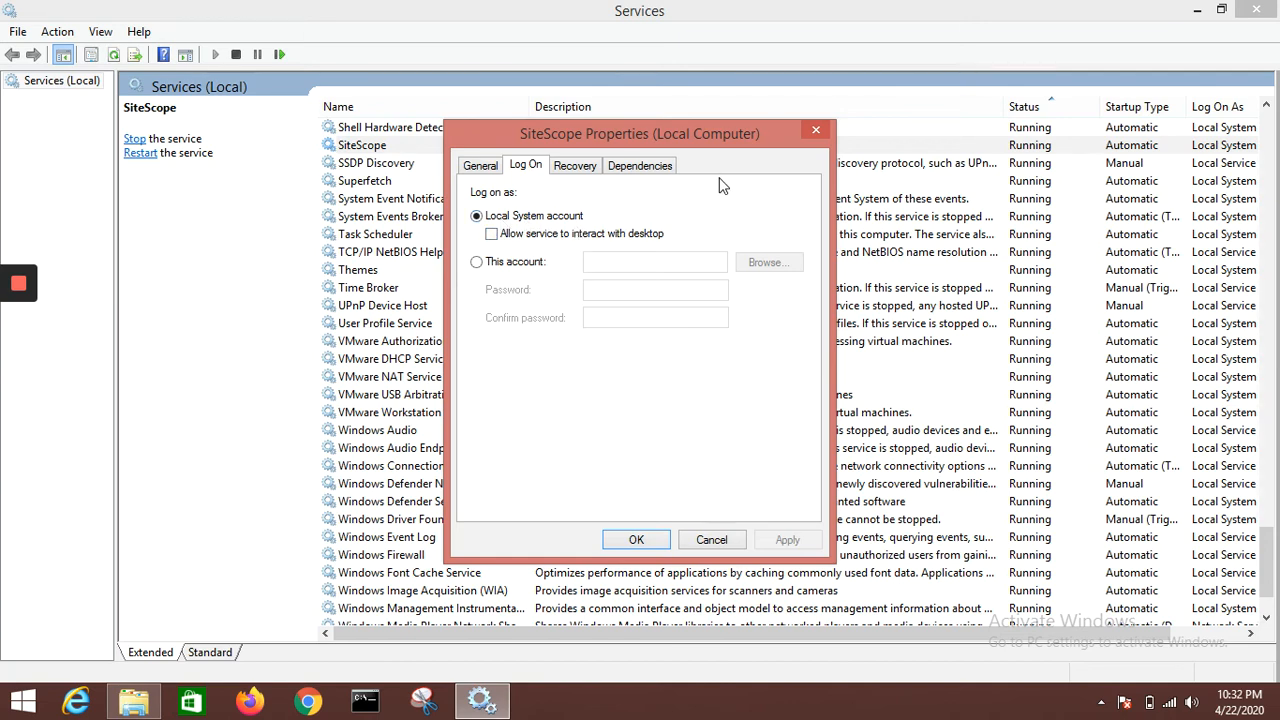
pyautogui.click(816, 130)
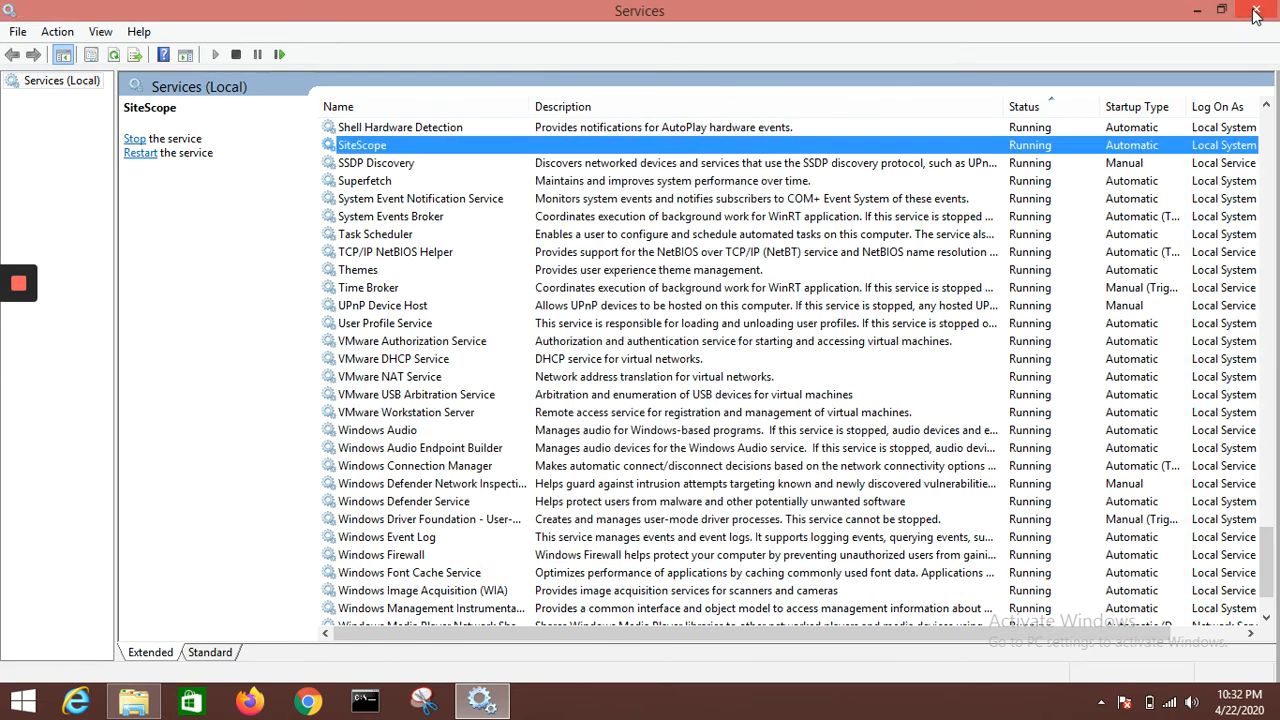
pyautogui.click(1256, 9)
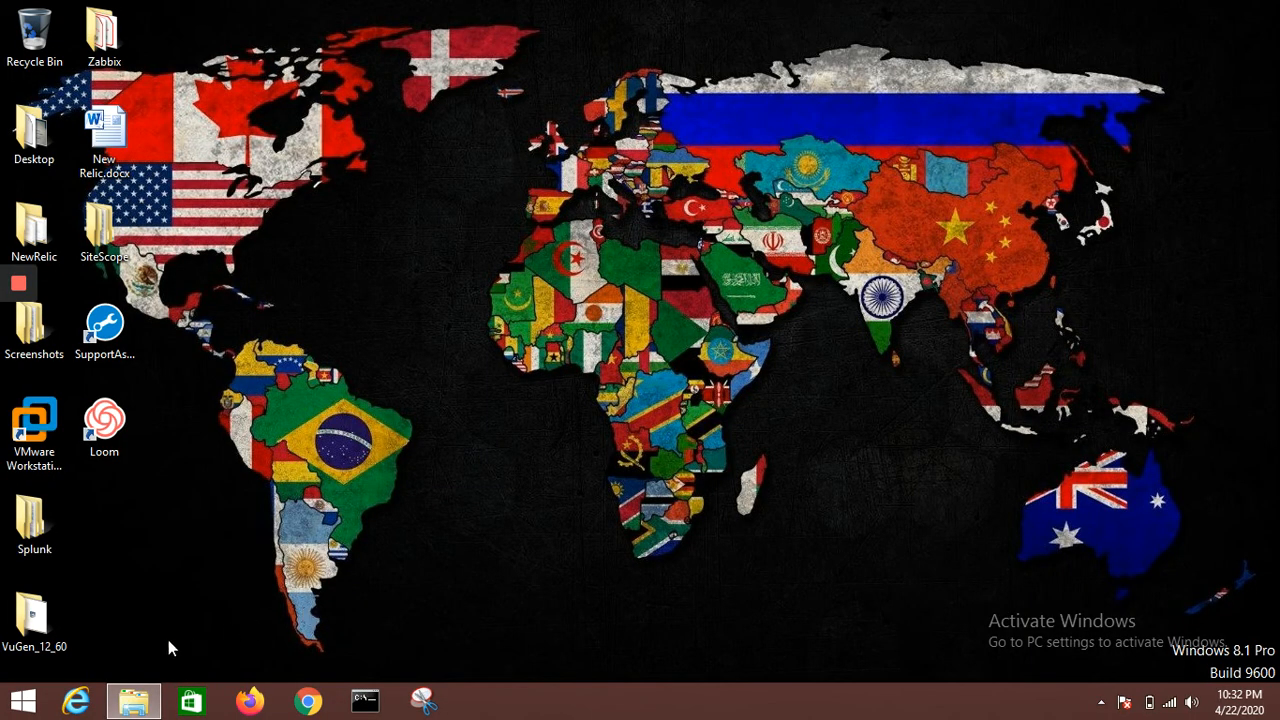
# Step: Launch Chrome maximized and dismiss the Restore pages prompt
pyautogui.click(308, 702)
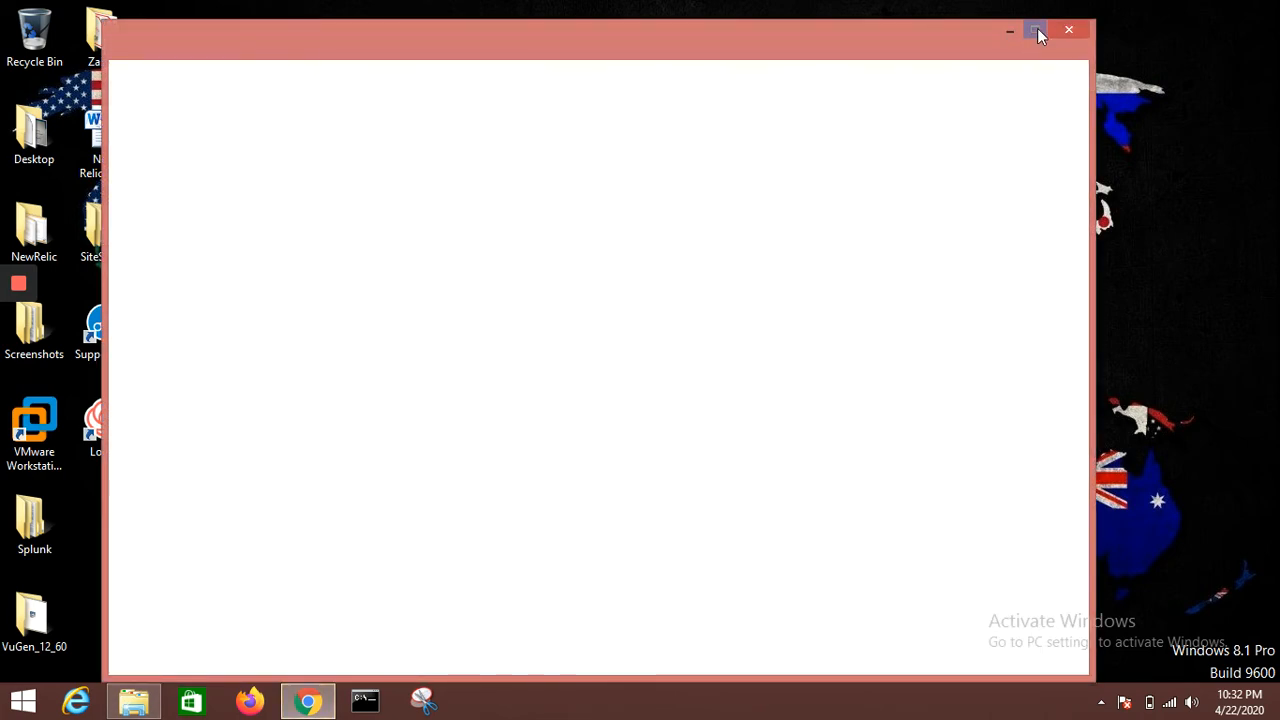
pyautogui.click(1038, 33)
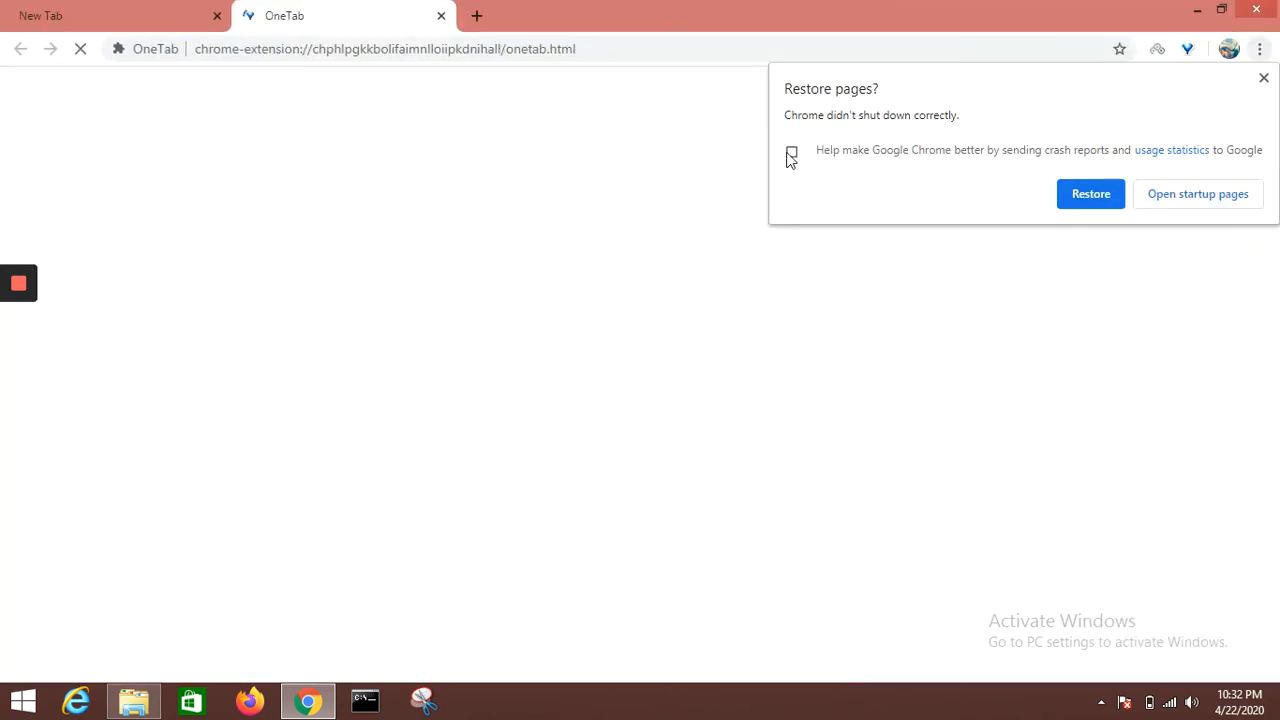
pyautogui.click(1263, 78)
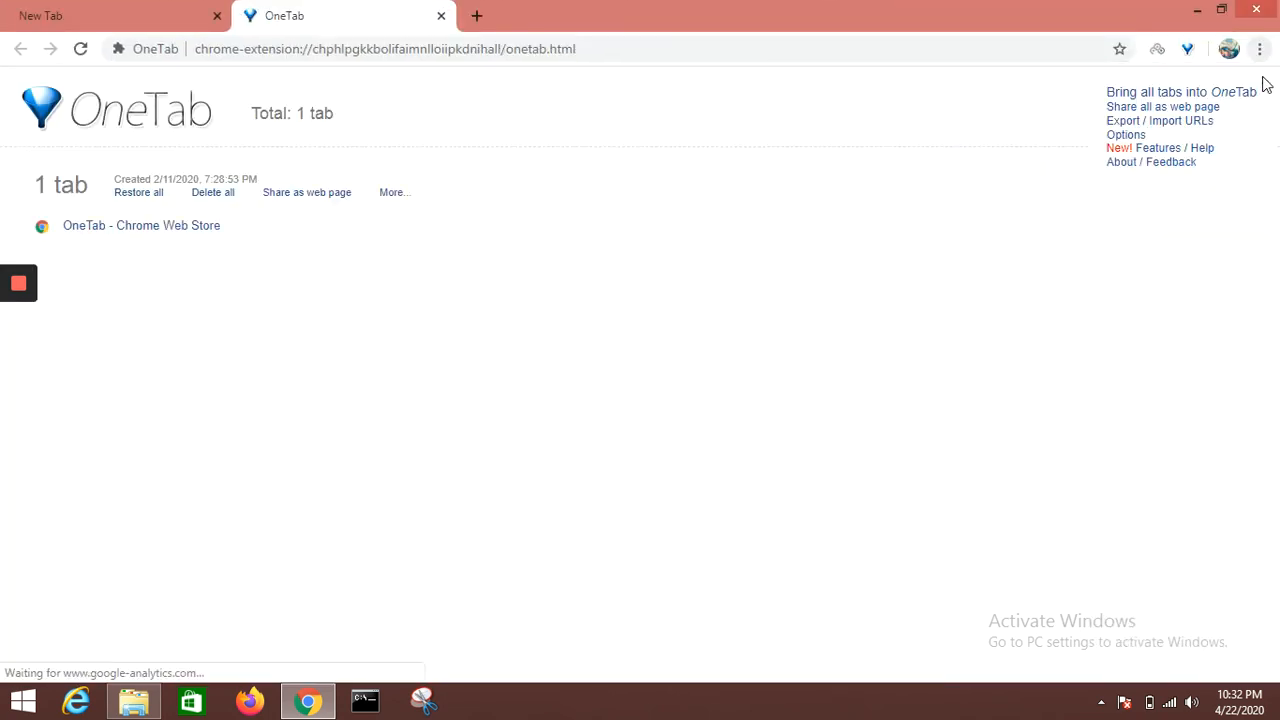
pyautogui.click(598, 49)
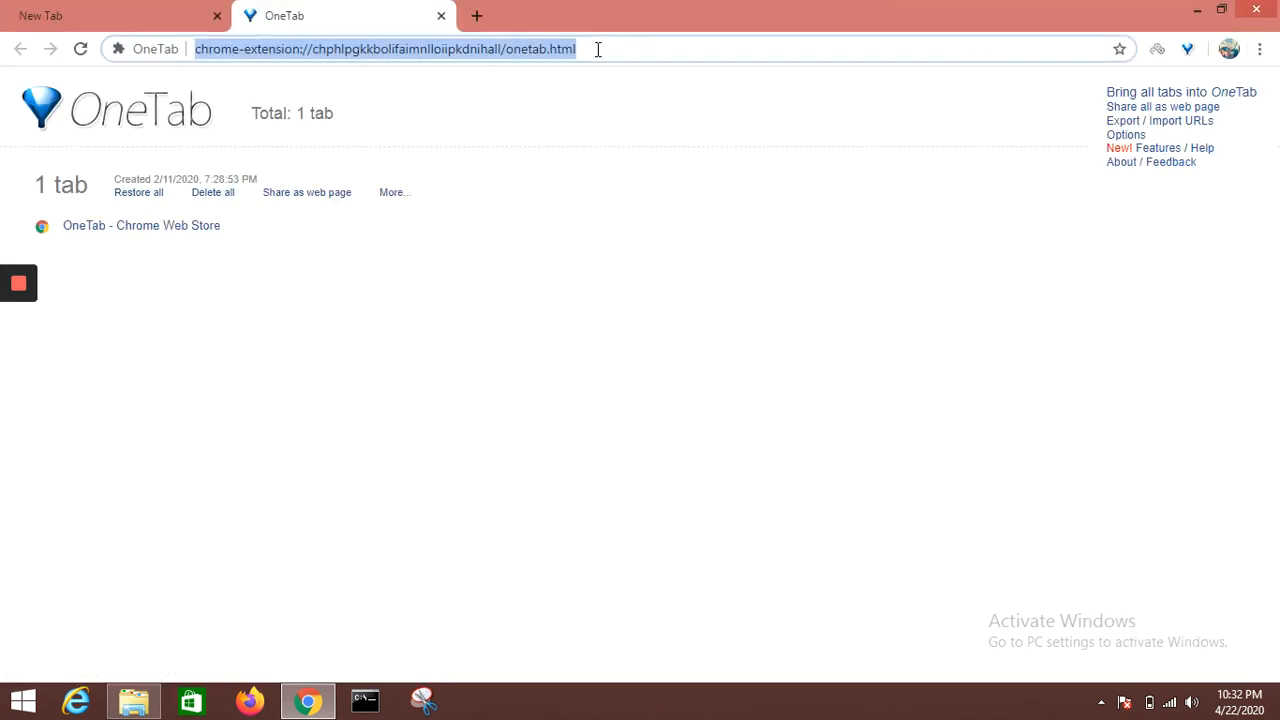
pyautogui.write('http://localhost:8080/SiteScope')
pyautogui.press('Return')
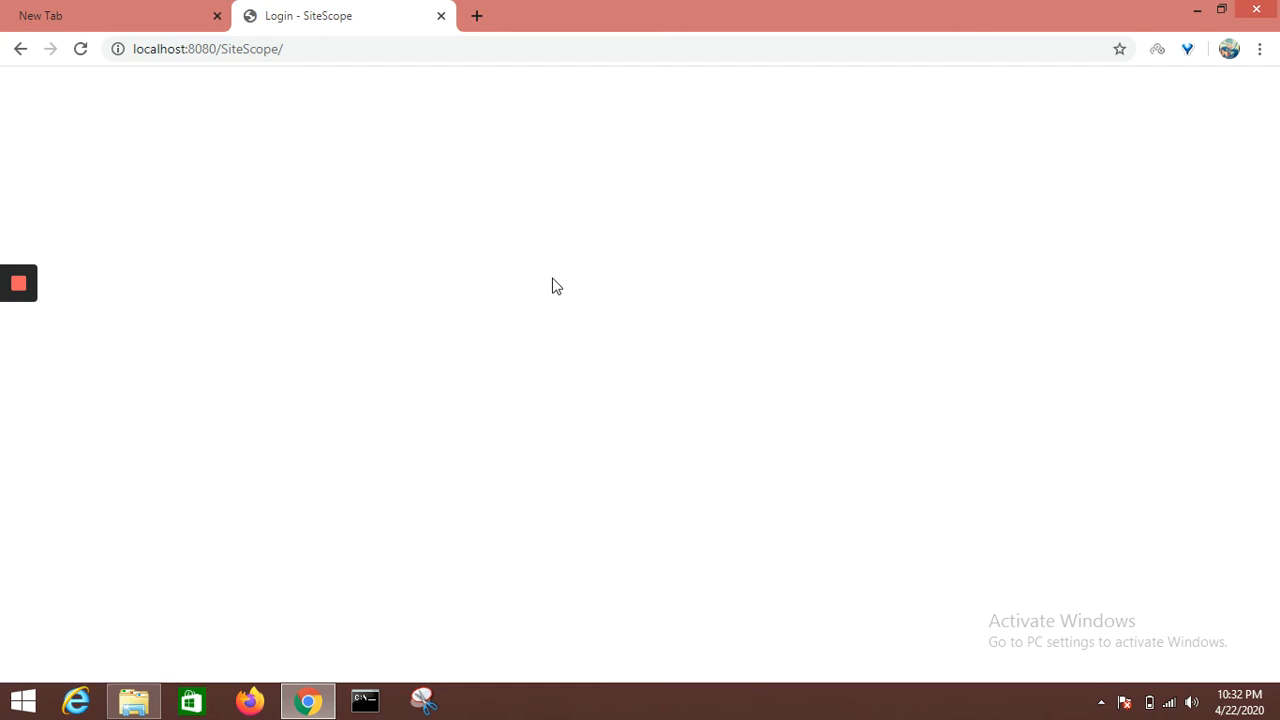
pyautogui.click(324, 55)
pyautogui.hotkey('ctrl', 'c')
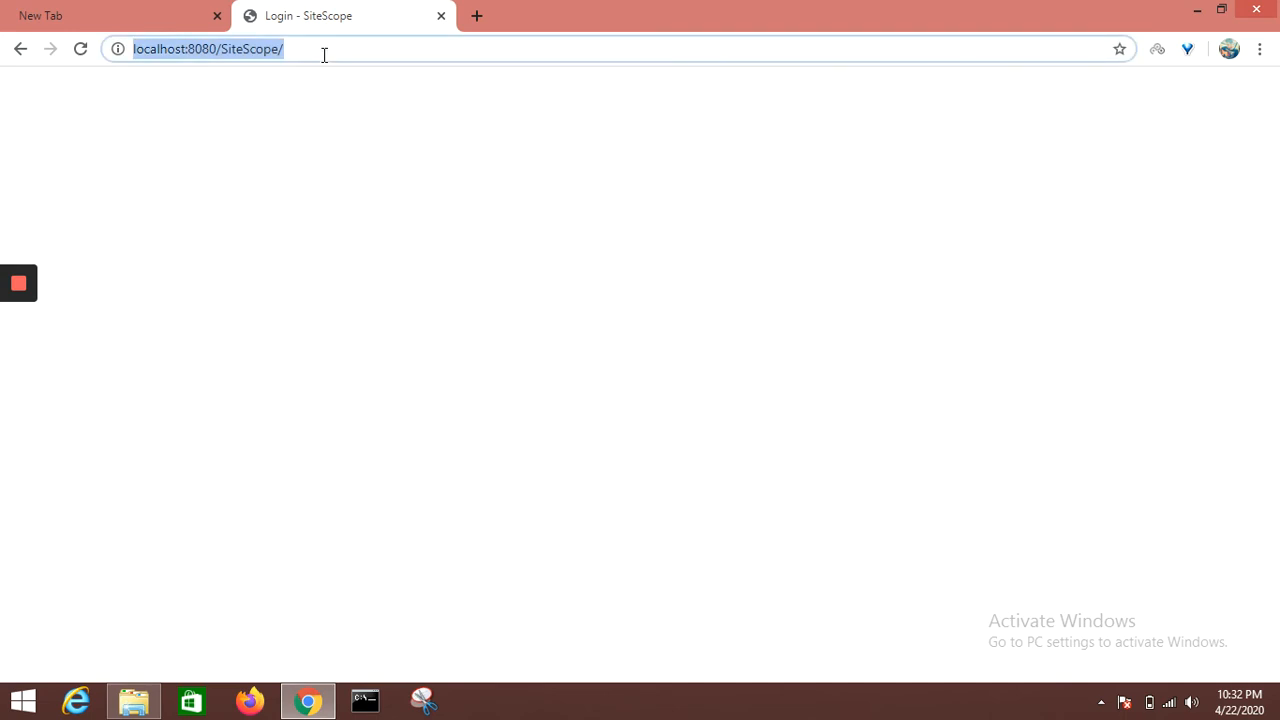
pyautogui.press('Return')
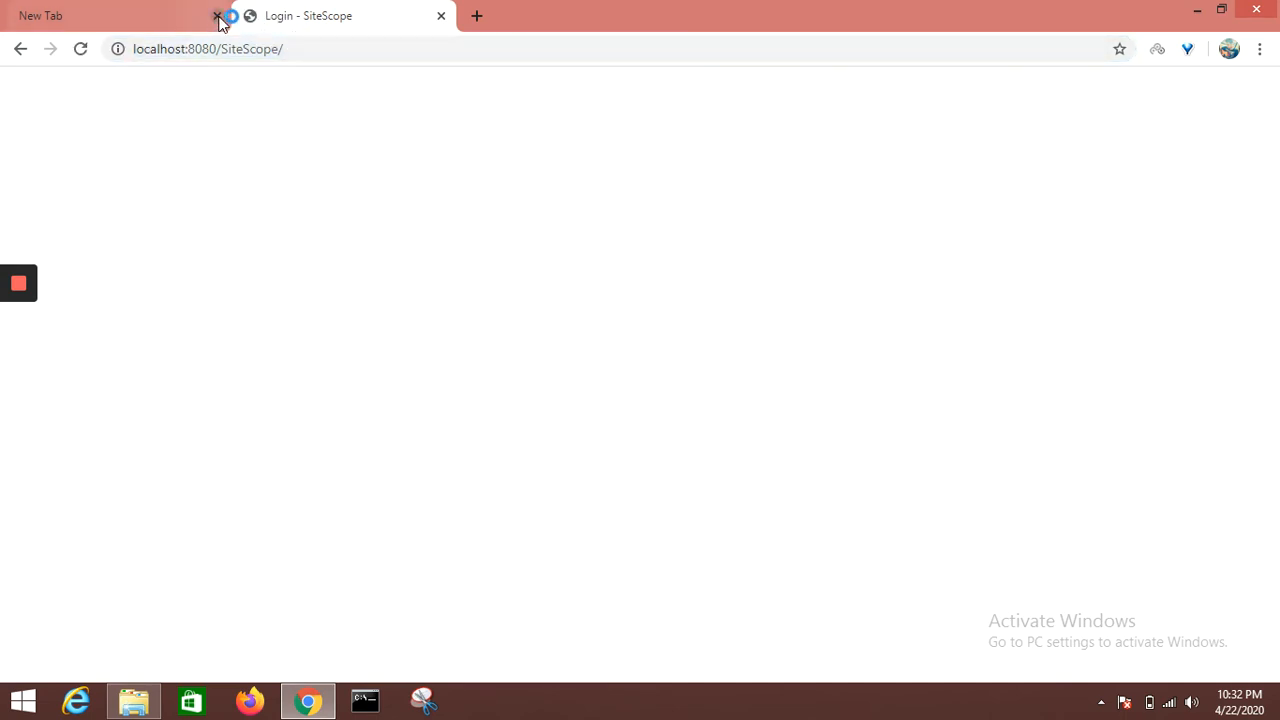
pyautogui.click(76, 700)
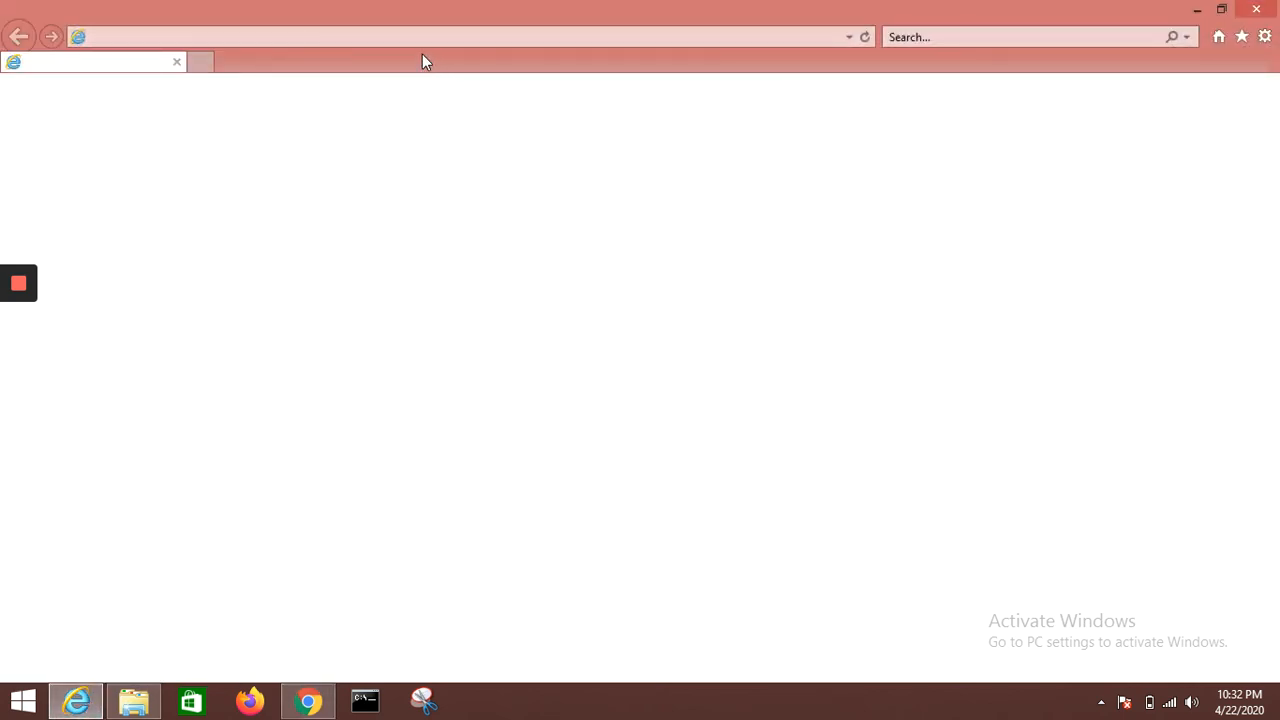
# Step: Paste the localhost:8080/SiteScope address into Internet Explorer's address bar and open it
pyautogui.click(439, 38)
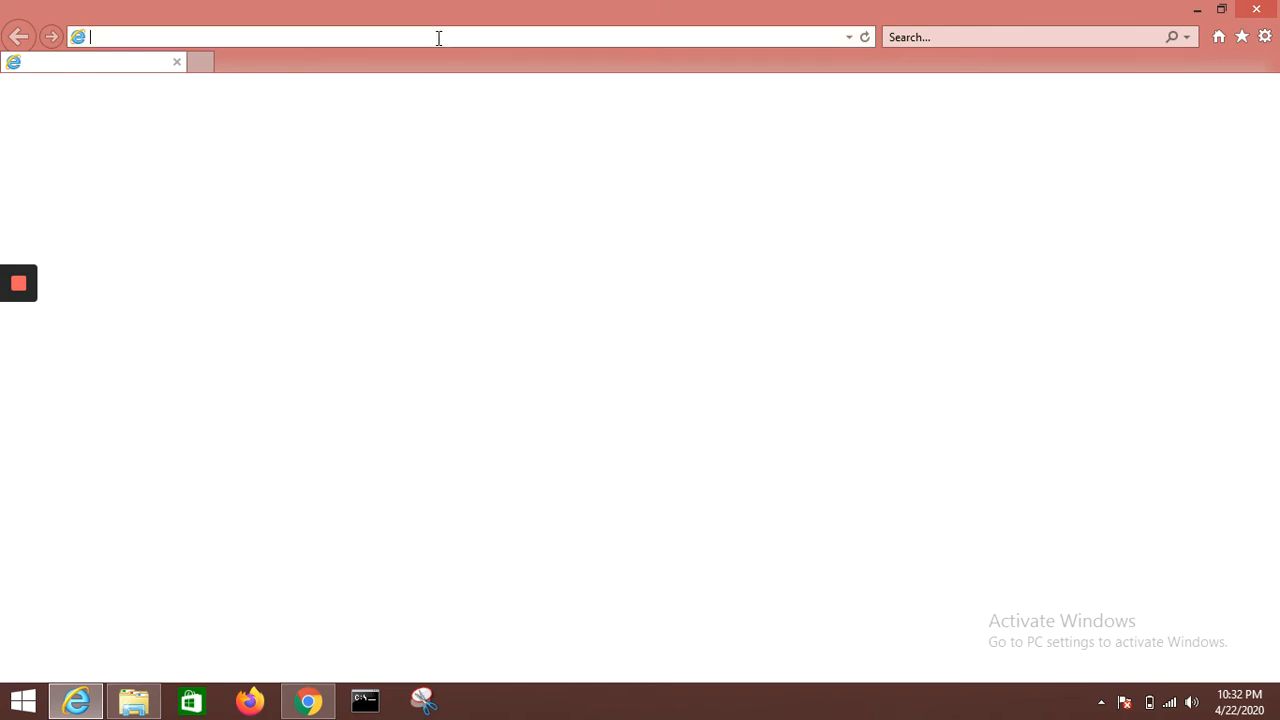
pyautogui.hotkey('ctrl', 'v')
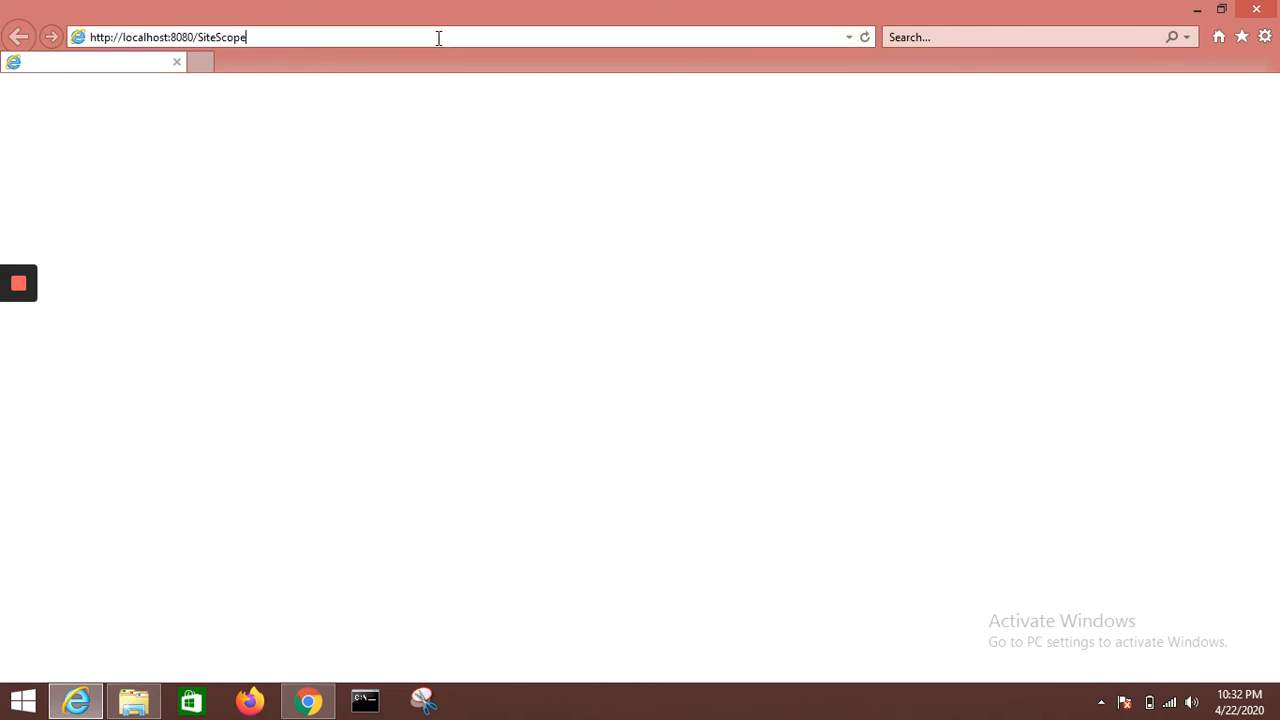
pyautogui.press('Return')
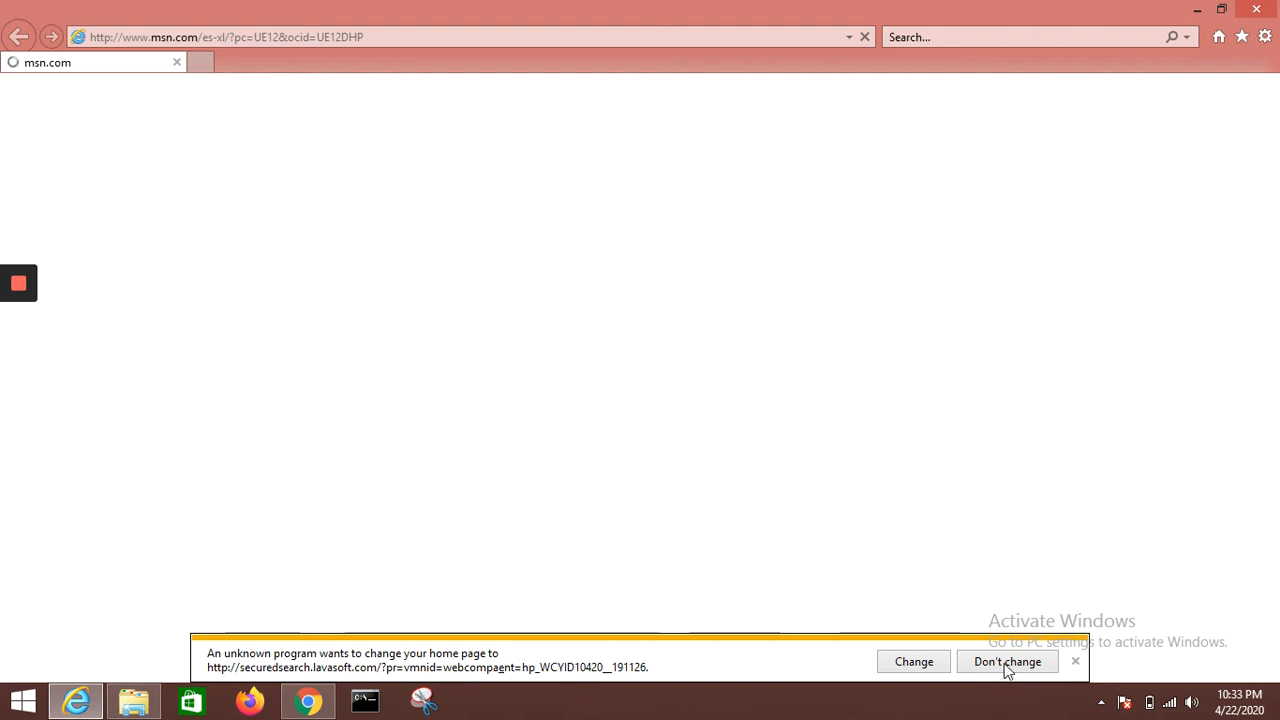
pyautogui.click(392, 39)
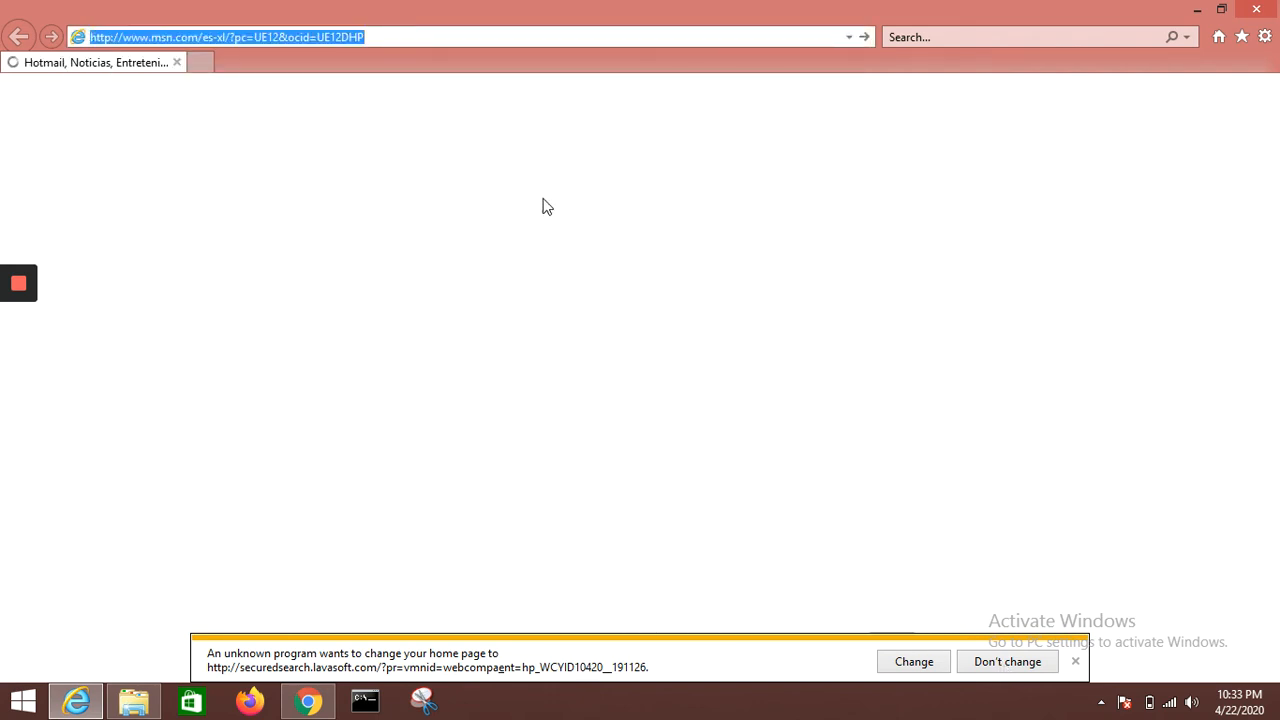
pyautogui.click(240, 87)
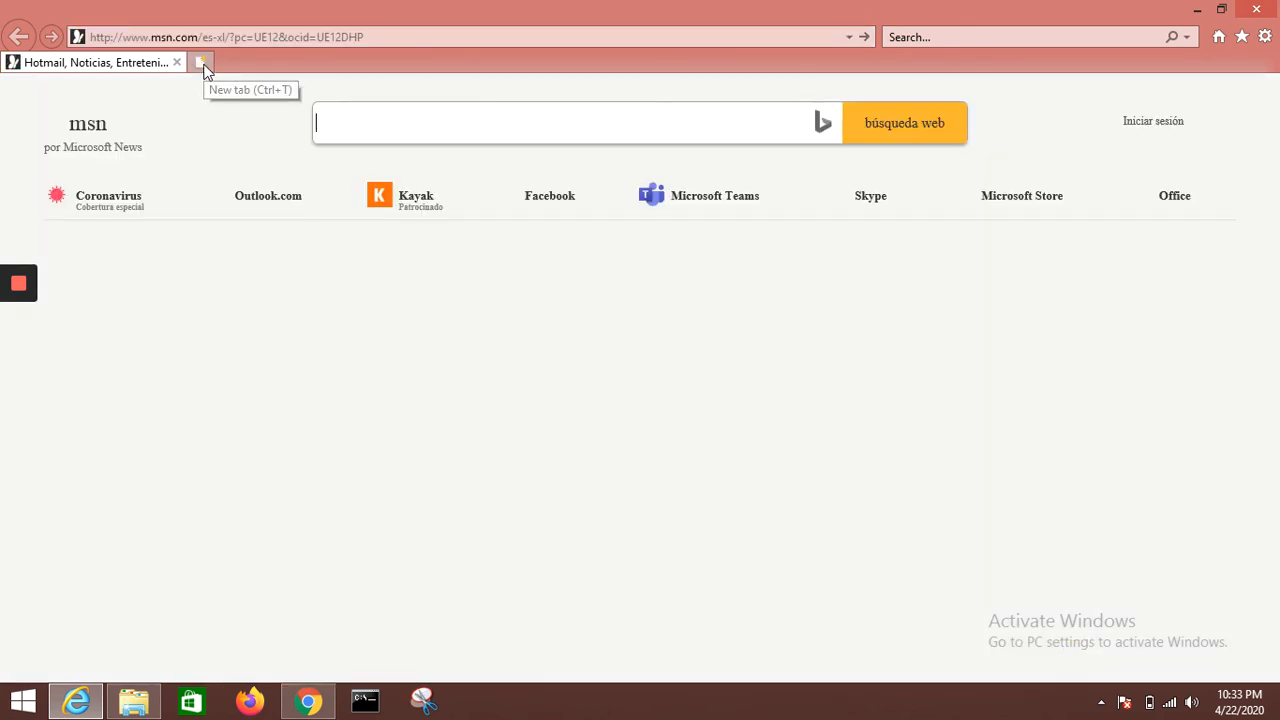
pyautogui.hotkey('ctrl', 't')
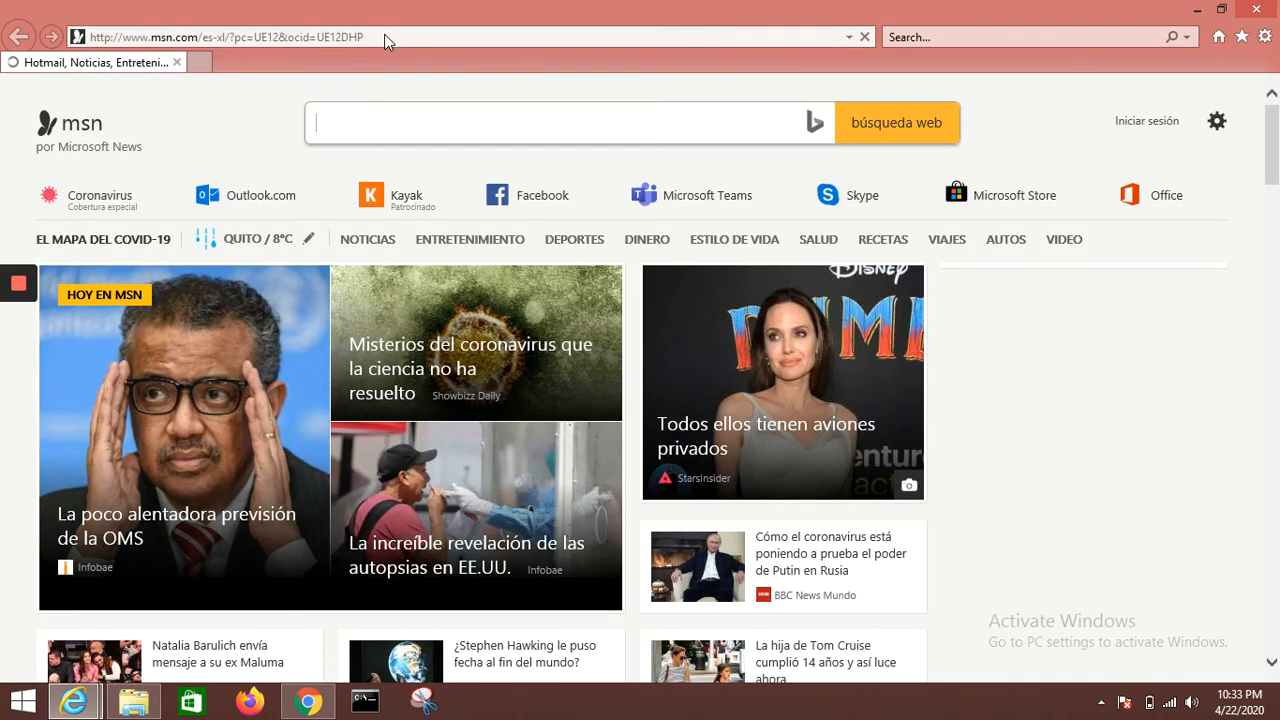
pyautogui.click(384, 36)
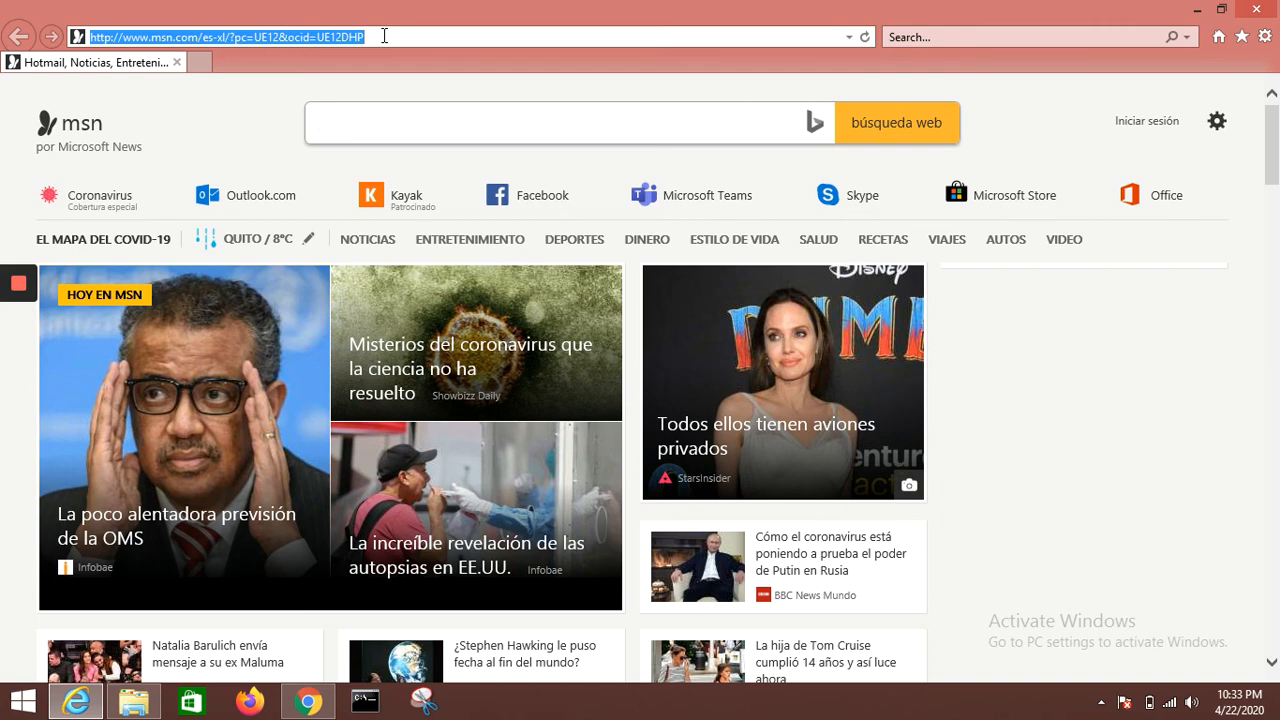
pyautogui.hotkey('ctrl', 'v')
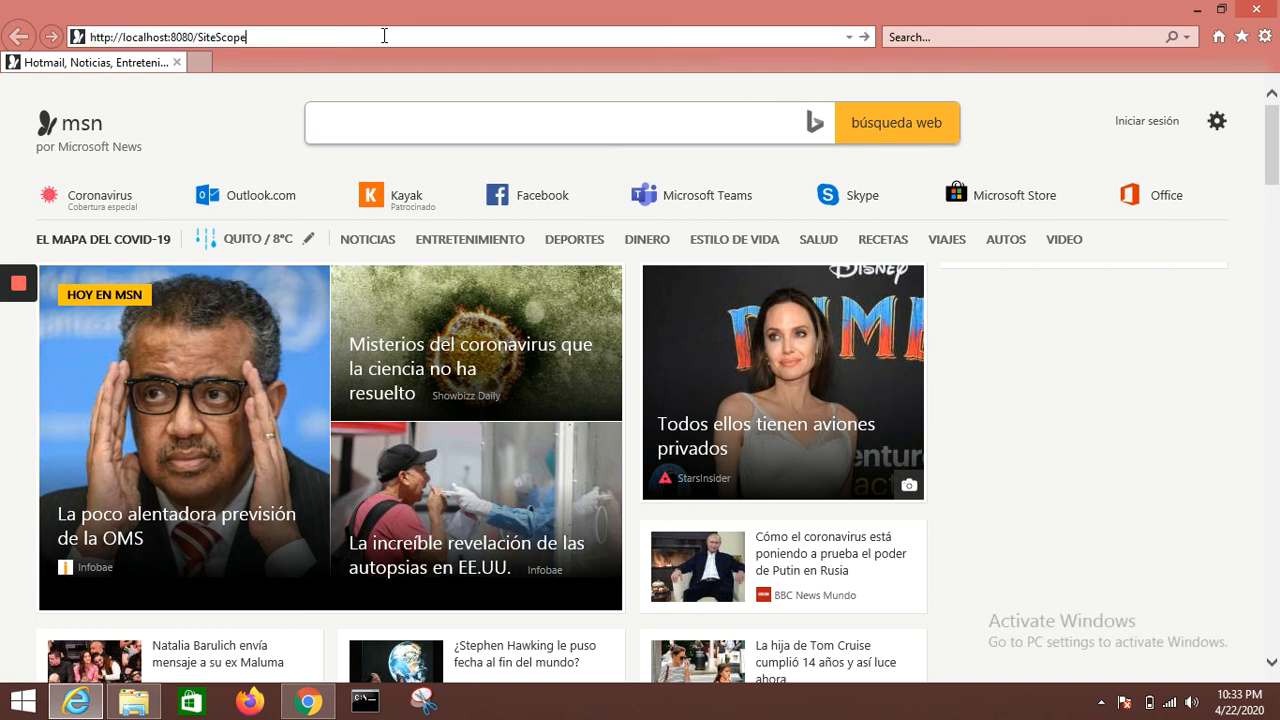
pyautogui.press('Return')
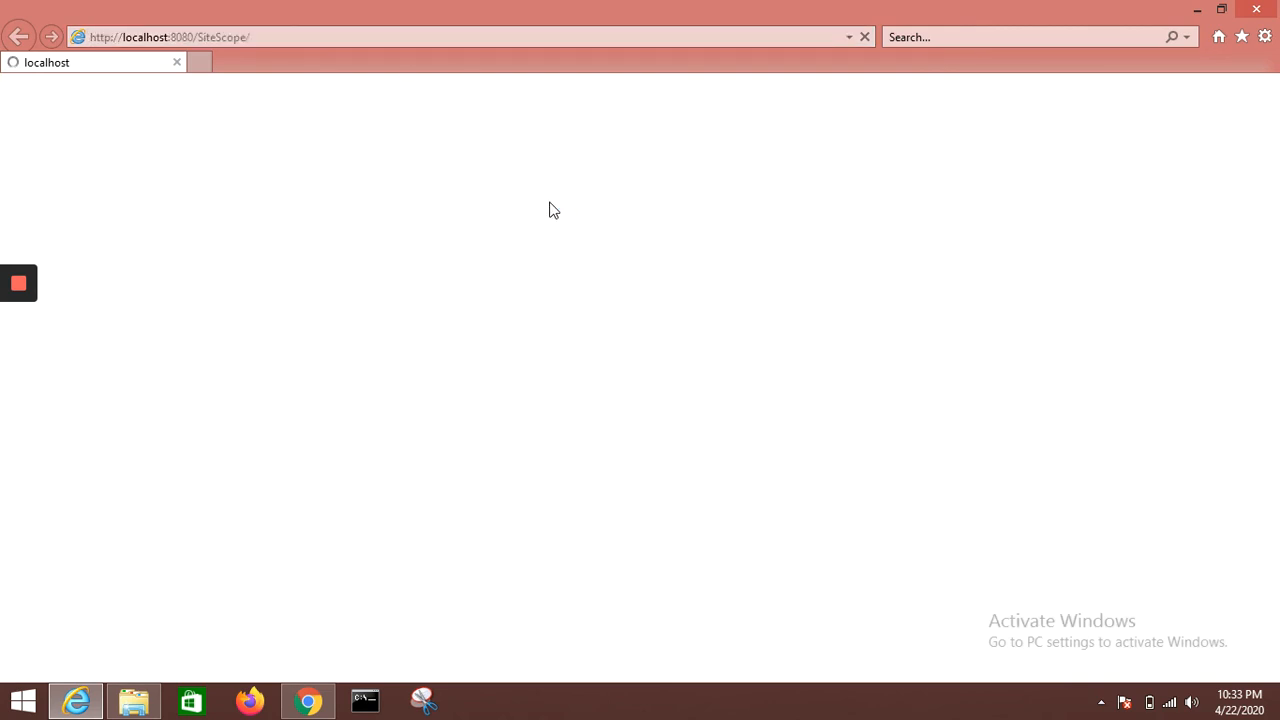
pyautogui.click(308, 702)
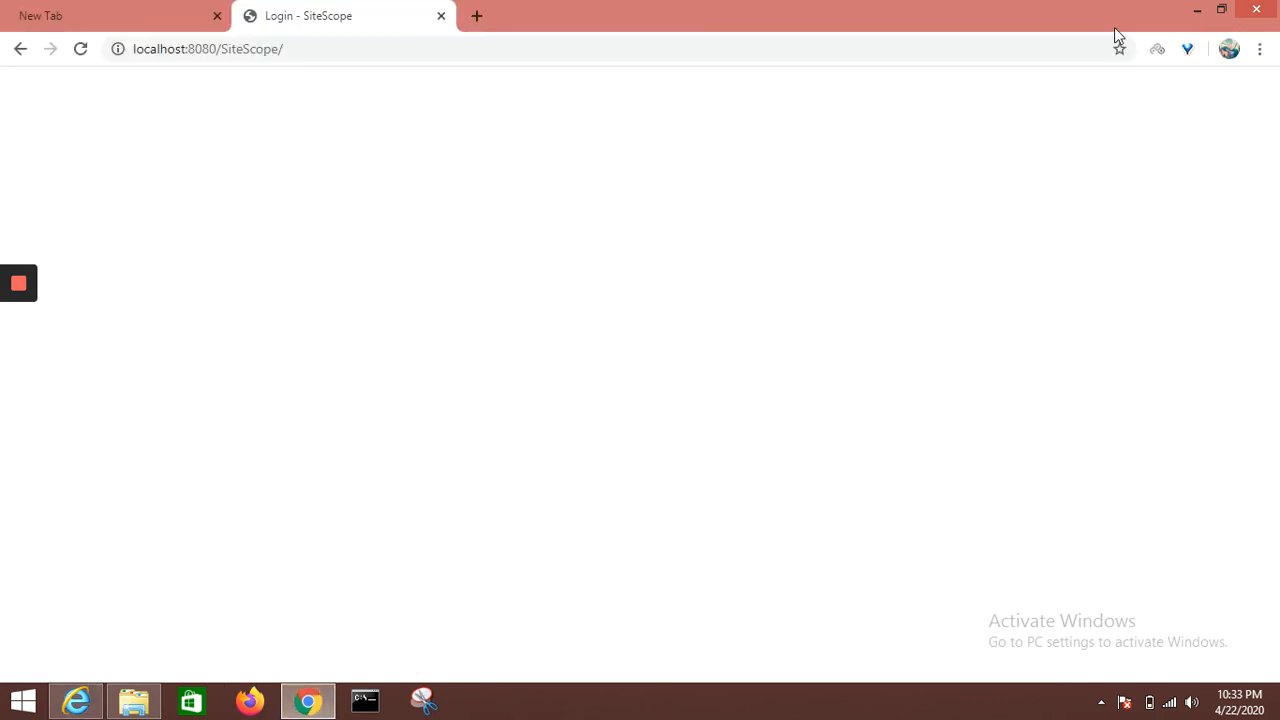
pyautogui.click(1256, 10)
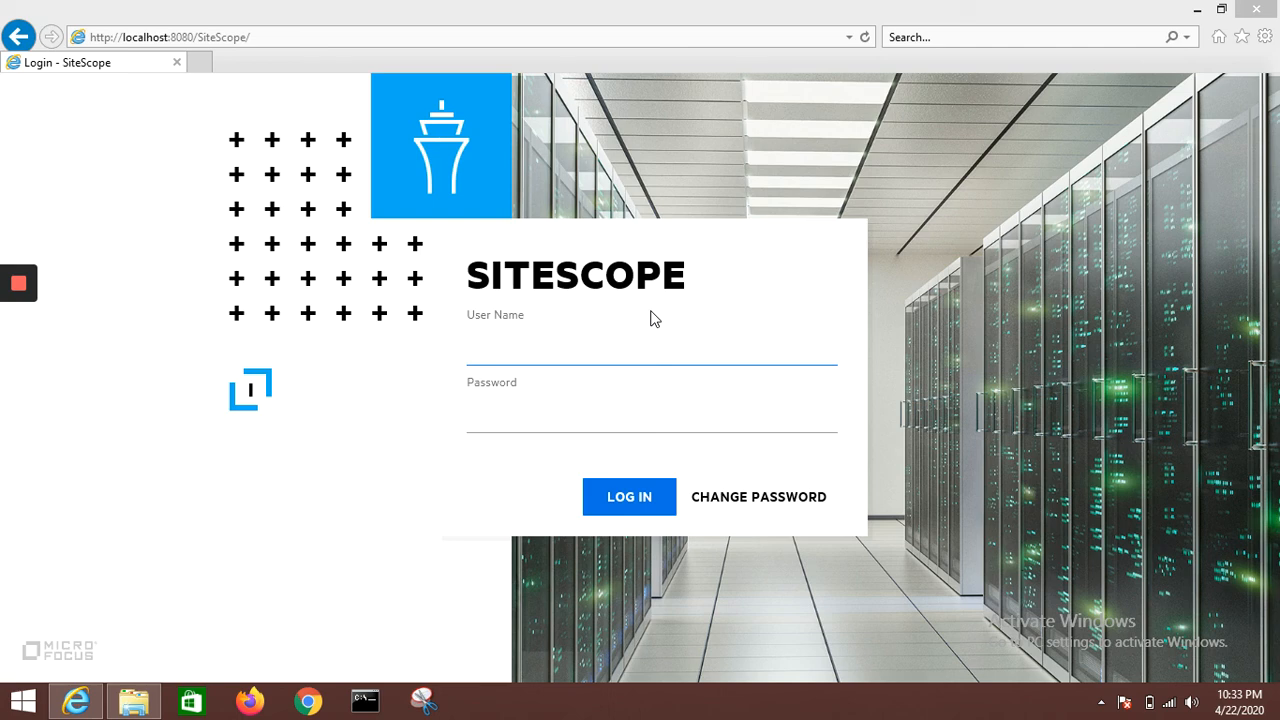
# Step: Log in to SiteScope with the administrator user name and password
pyautogui.click(519, 346)
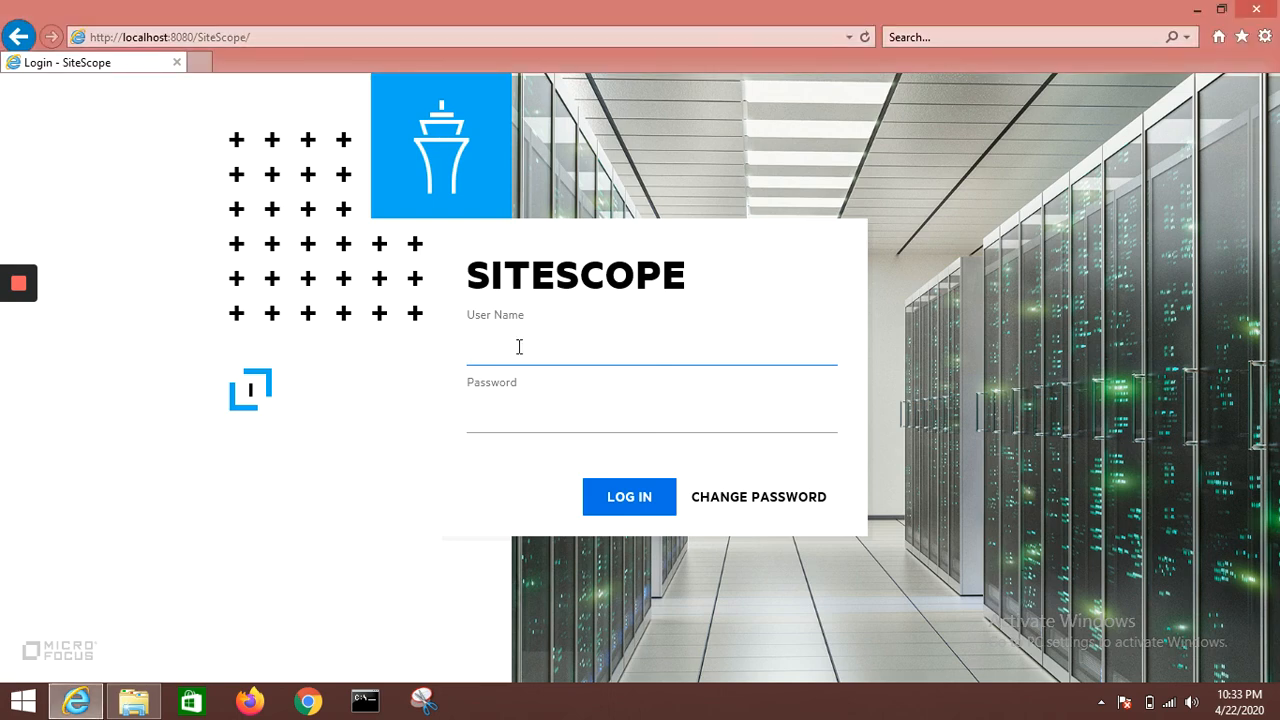
pyautogui.write('anbedi')
pyautogui.press('Tab')
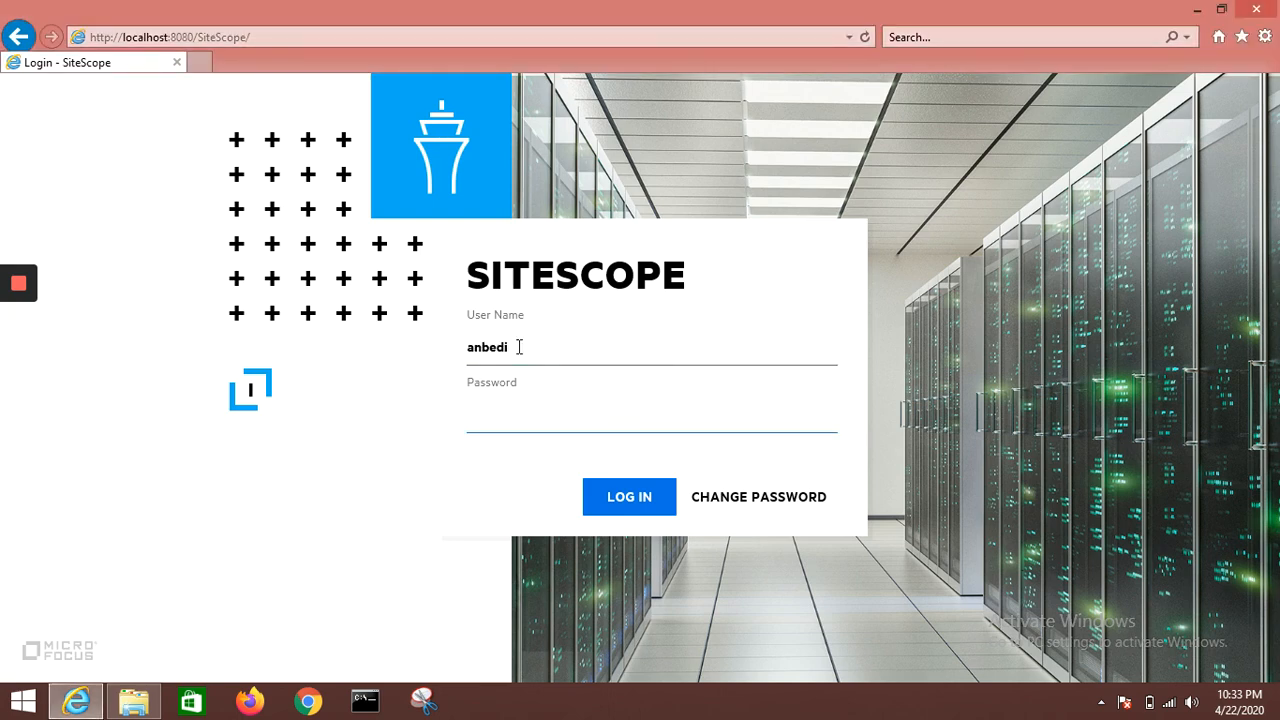
pyautogui.write('•••••••••')
pyautogui.click(630, 497)
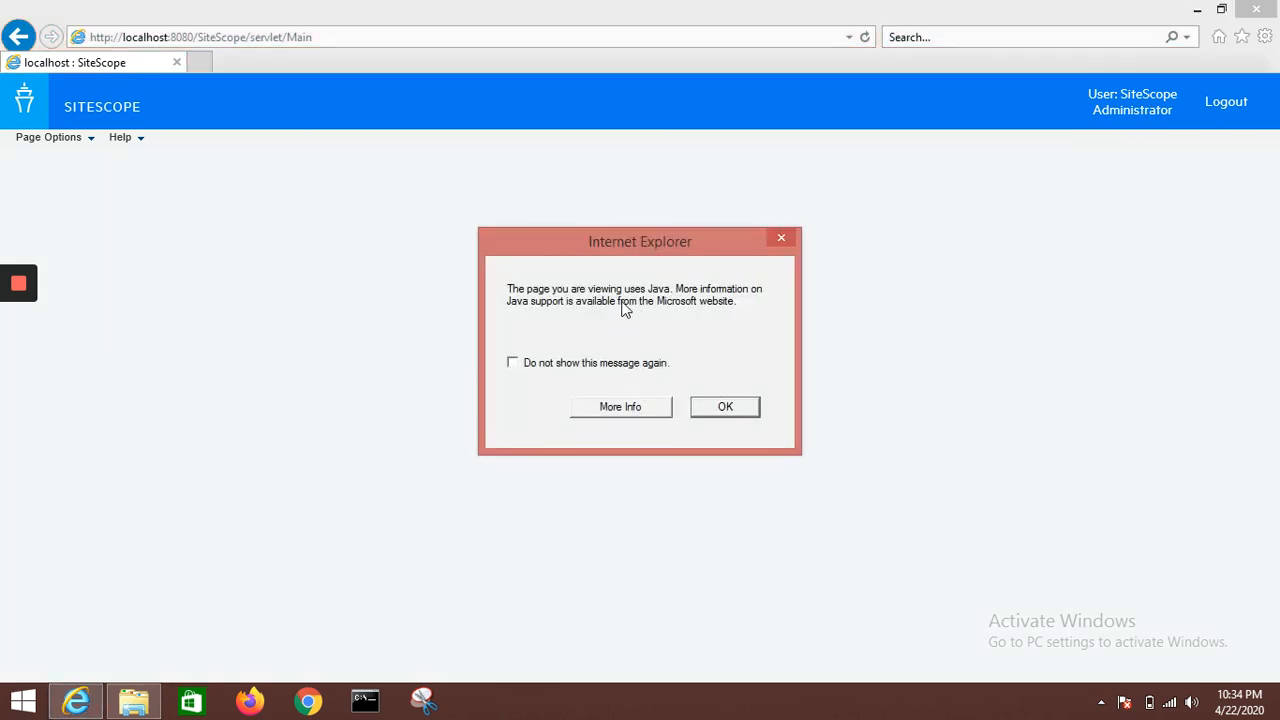
# Step: Dismiss the Internet Explorer Java notice with OK and minimize the browser
pyautogui.click(727, 406)
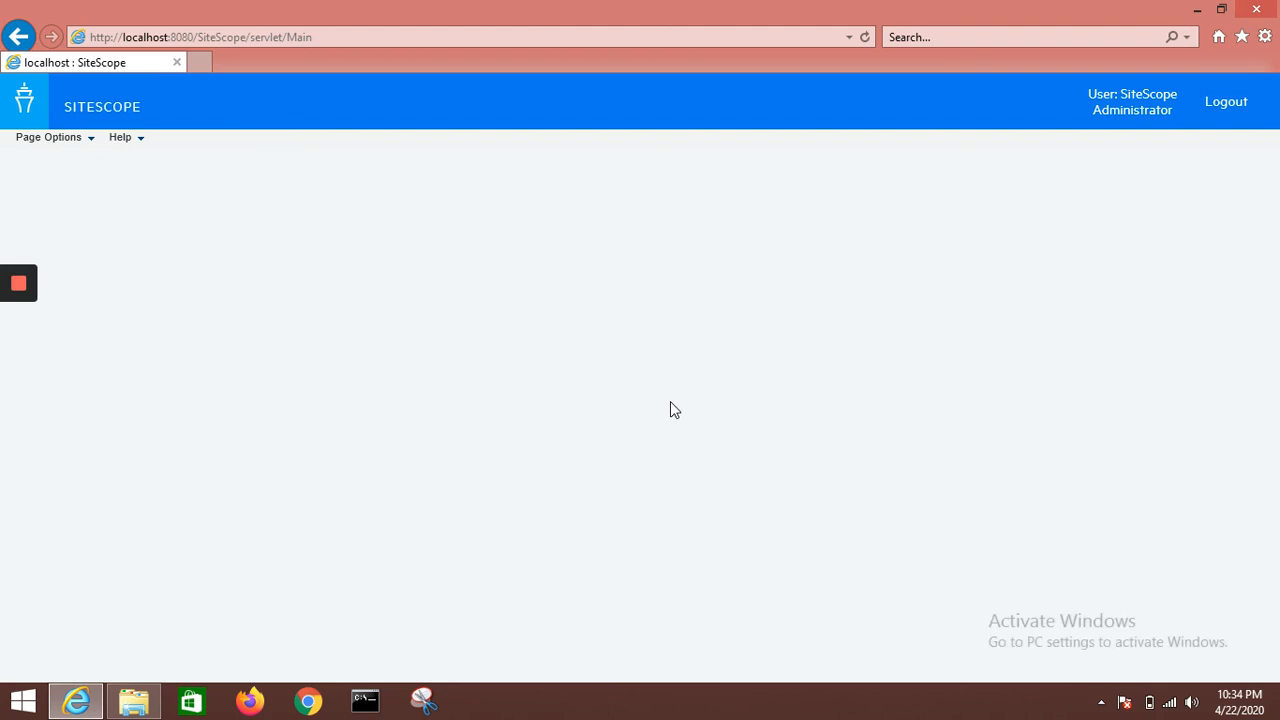
pyautogui.click(1197, 10)
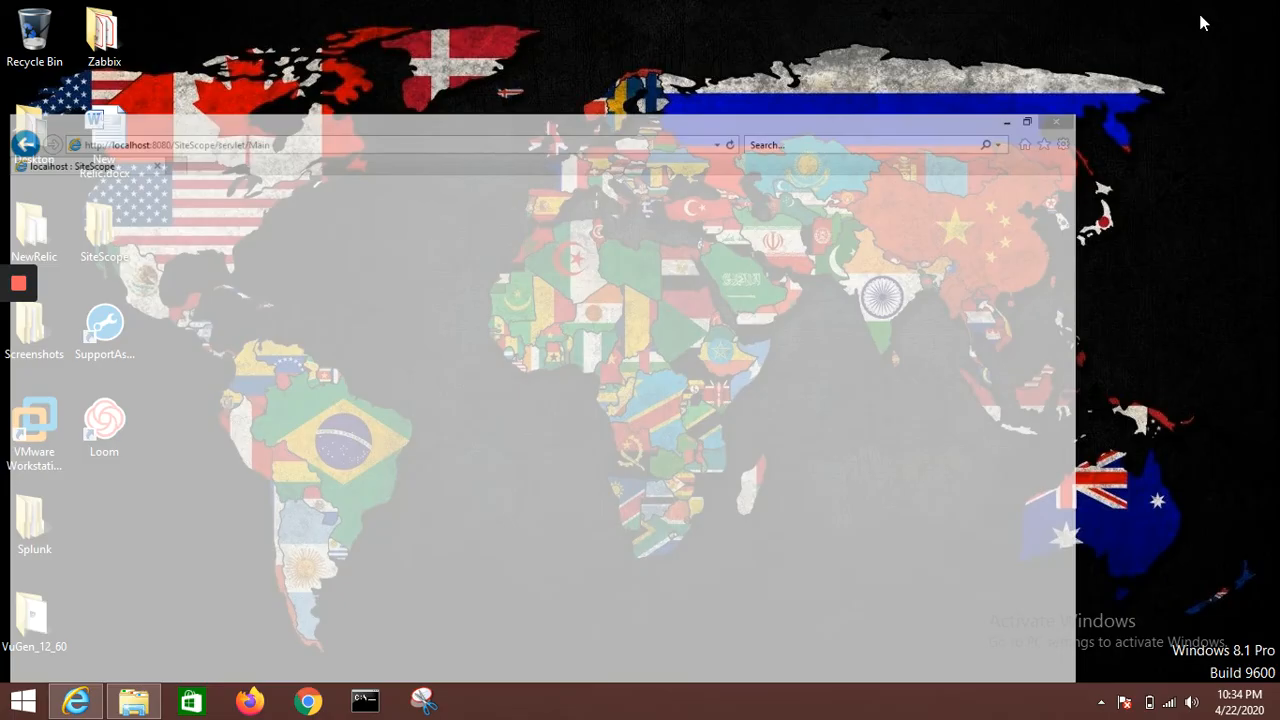